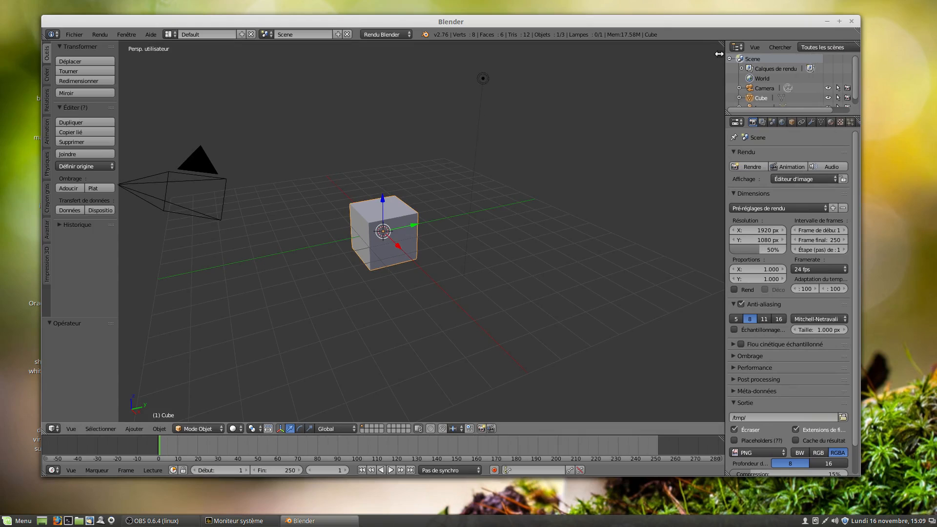
Step: Start the Screencast Keys display, set its mouse display to Texte and its X position to 74
left_click(719, 54)
scroll(657, 395, "down", 10)
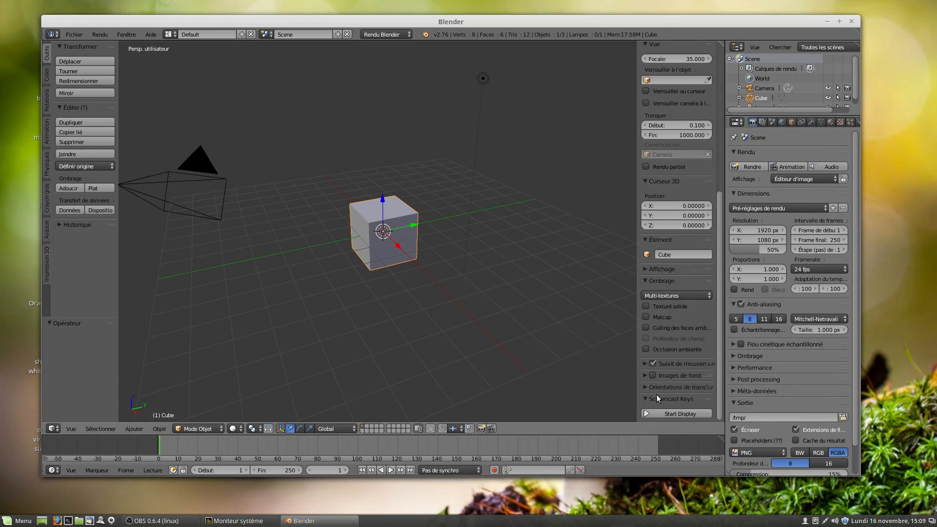
left_click(667, 413)
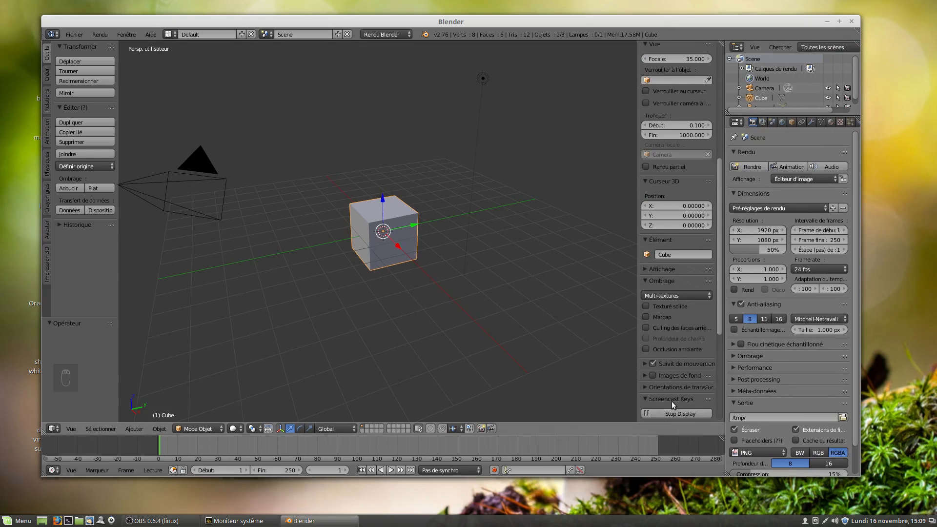
scroll(672, 401, "down", 5)
left_click(687, 390)
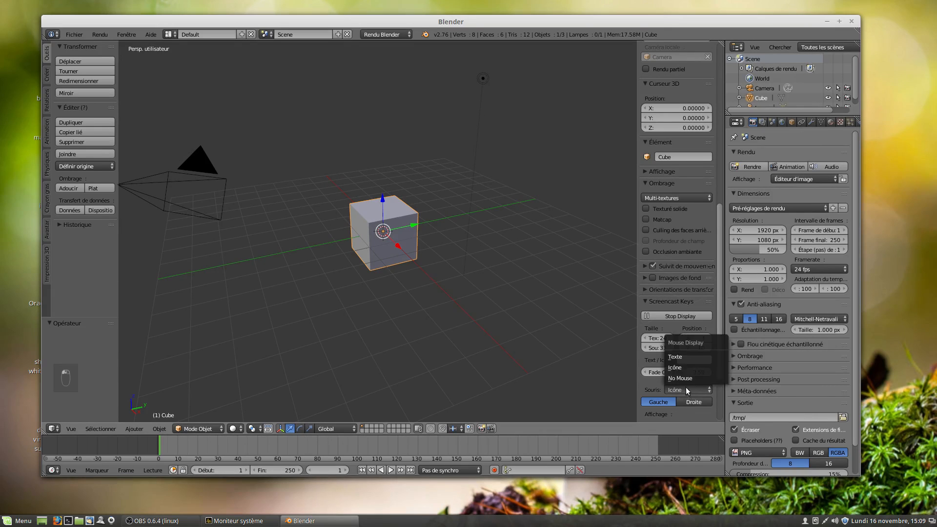
left_click(683, 360)
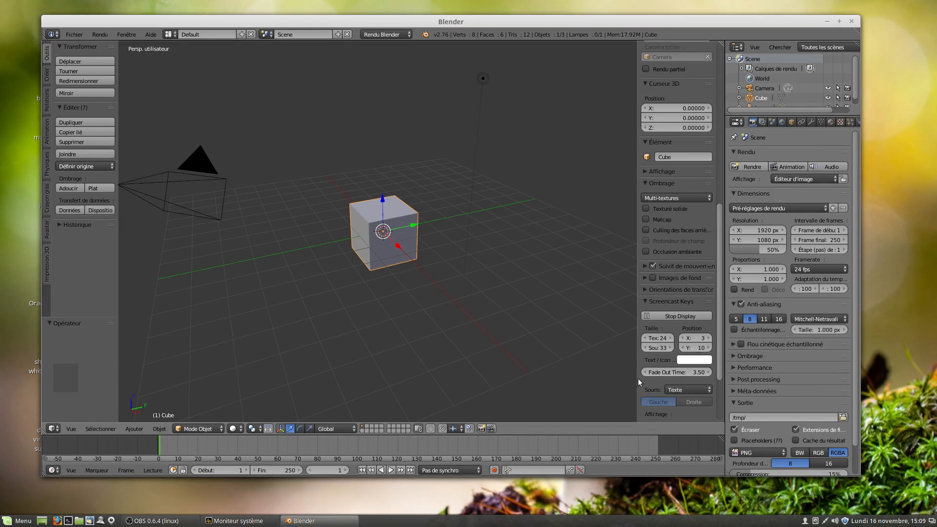
left_click_drag(695, 338, 764, 338)
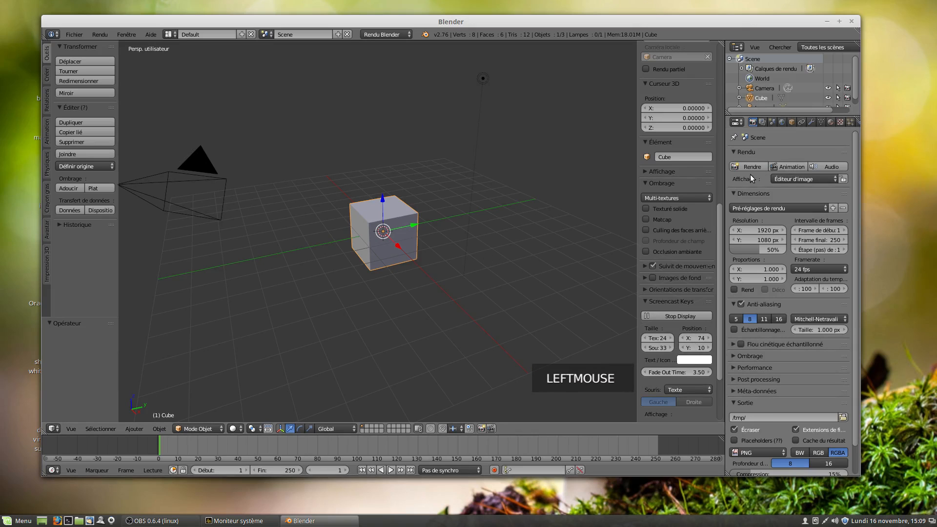
Step: Maximize the Blender window and widen the properties editor slightly
left_click(716, 164)
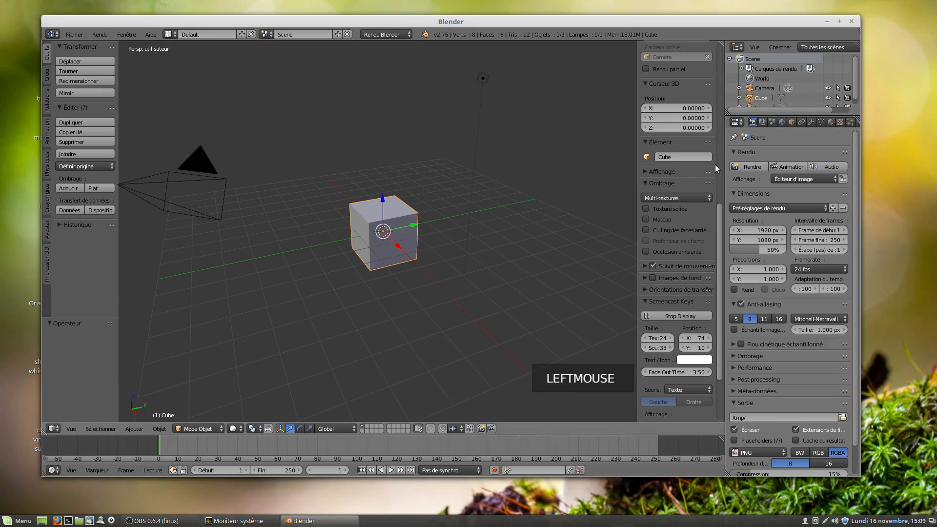
double_click(718, 21)
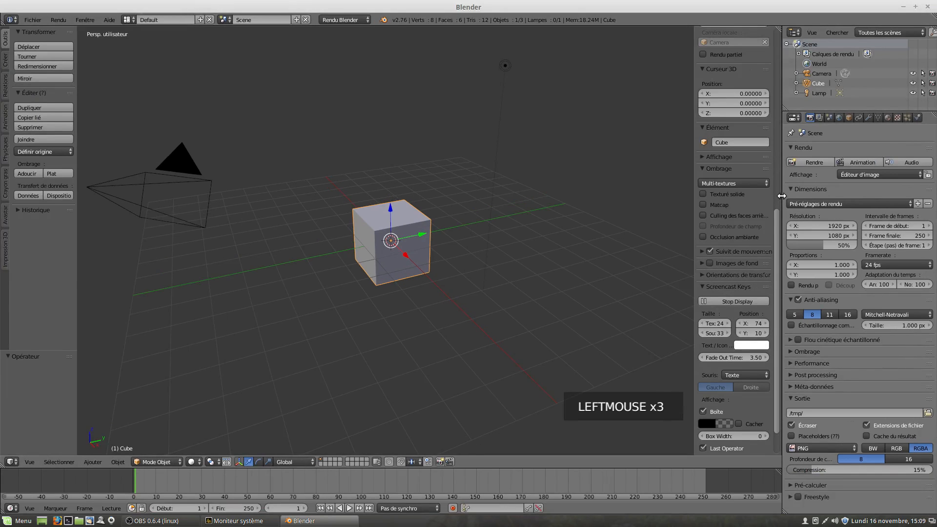
left_click_drag(782, 196, 760, 195)
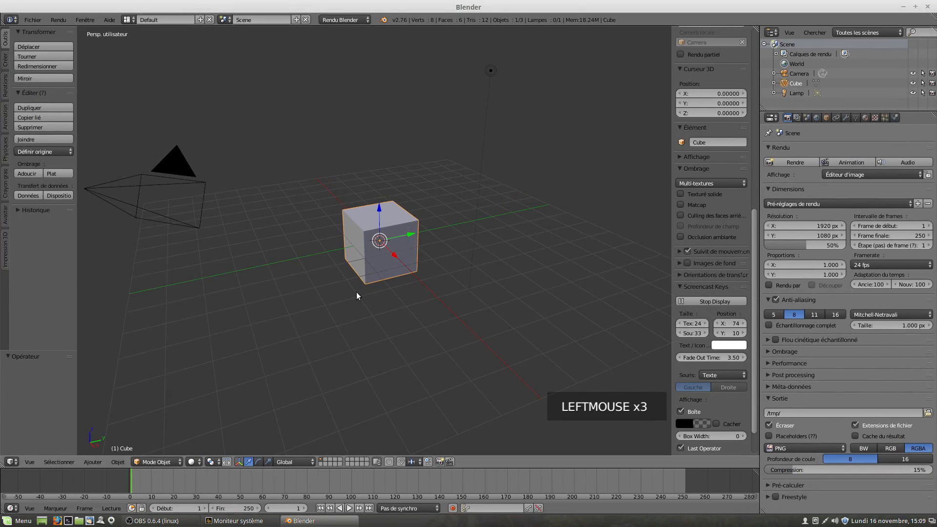
Step: Put the cube in Edit Mode and add a Subdivision de surface modifier to it
middle_click_drag(357, 291, 443, 328)
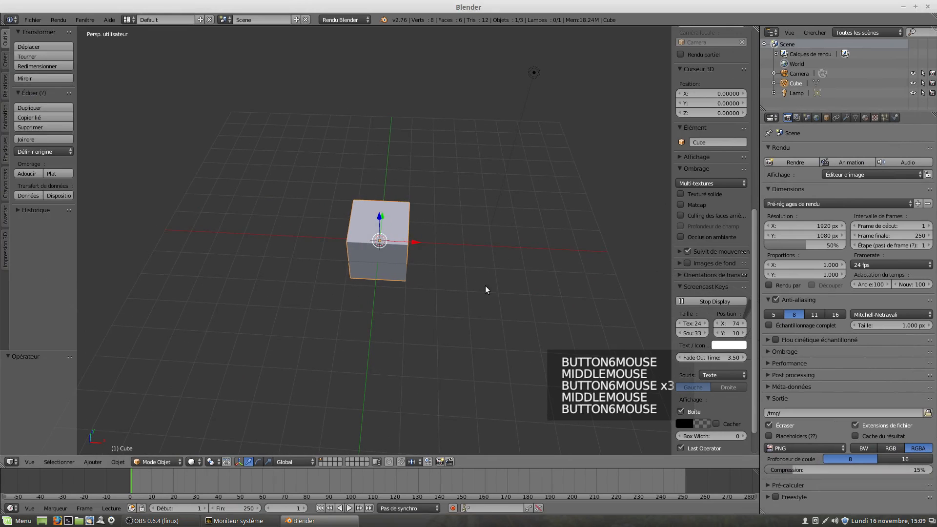
scroll(372, 272, "up", 3)
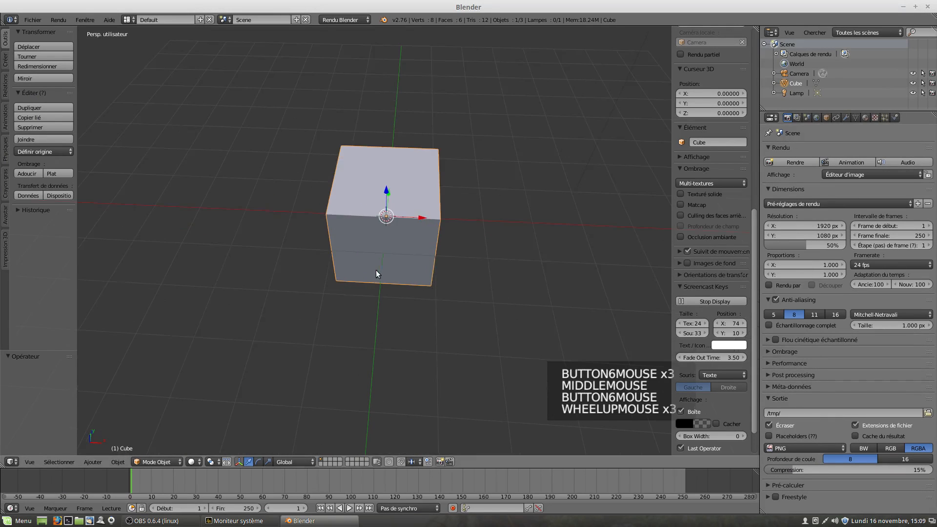
middle_click_drag(376, 273, 386, 246)
key("Tab")
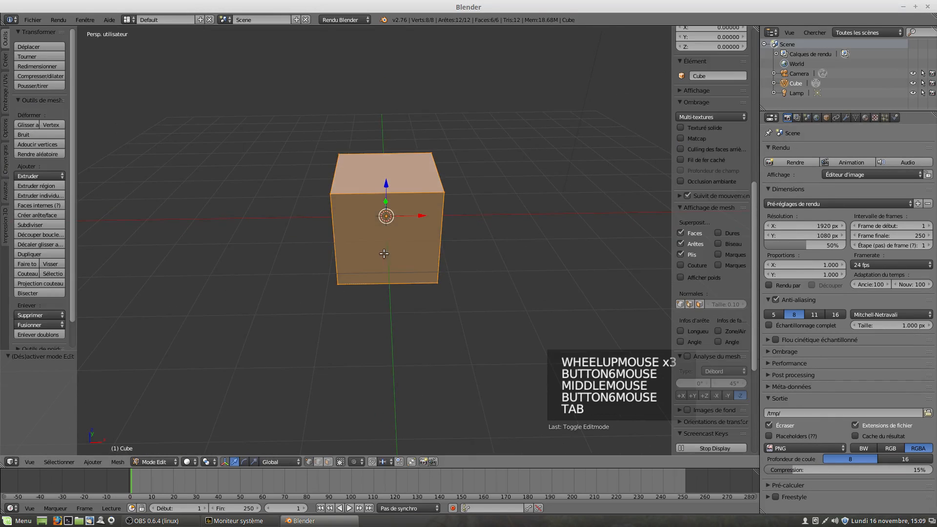
right_click(398, 176)
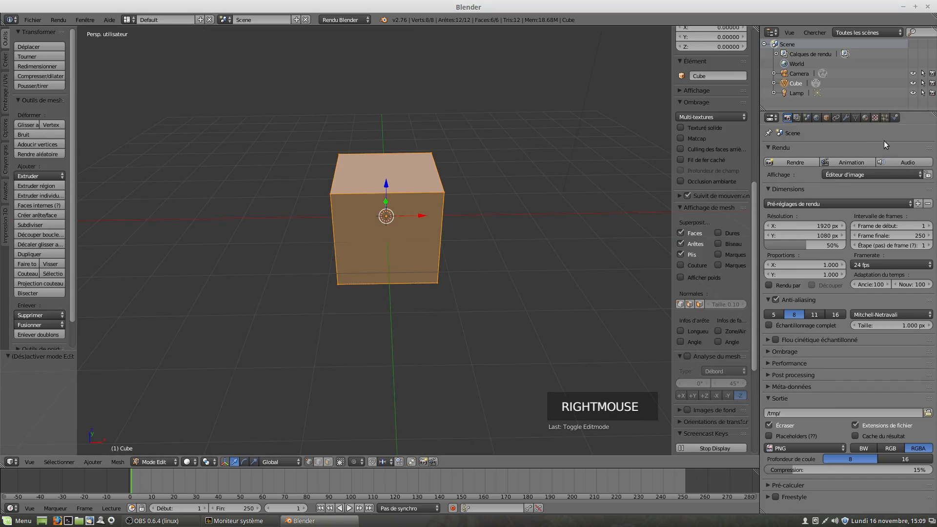
left_click(846, 117)
left_click(813, 151)
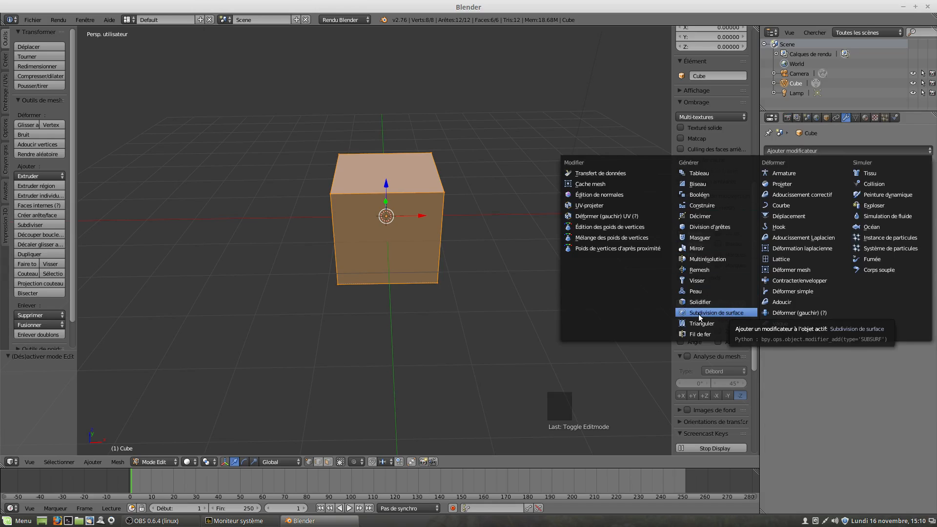
left_click(736, 313)
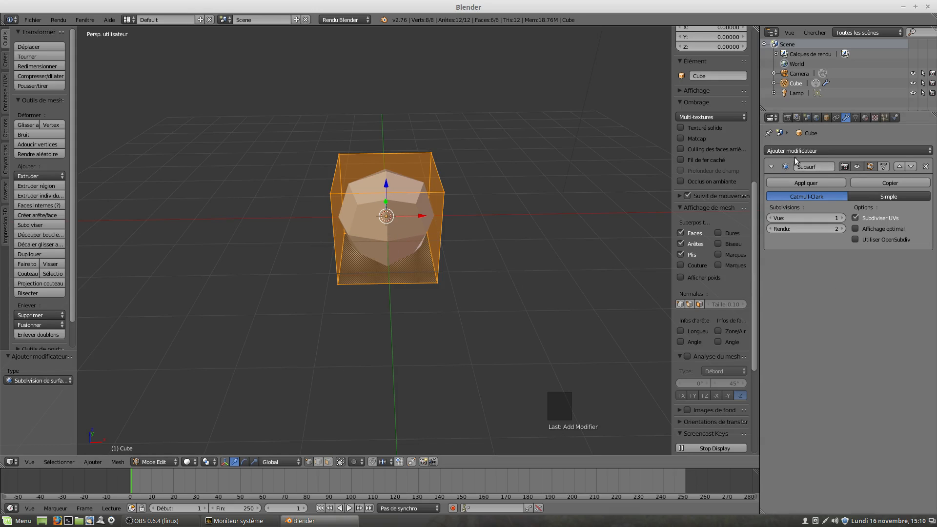
Step: Copy the Subsurf modifier and remove the copy, then try the Simple subdivision type and restore Catmull-Clark
left_click(889, 184)
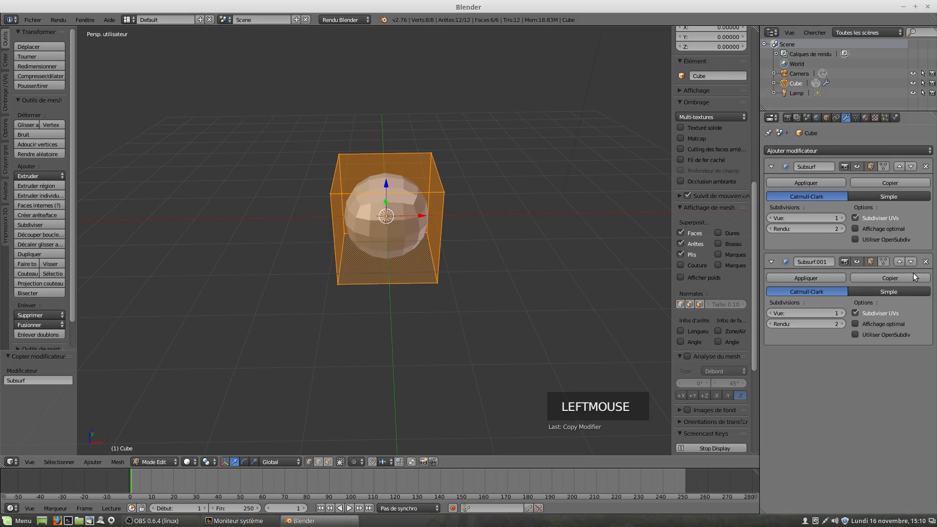
left_click(926, 262)
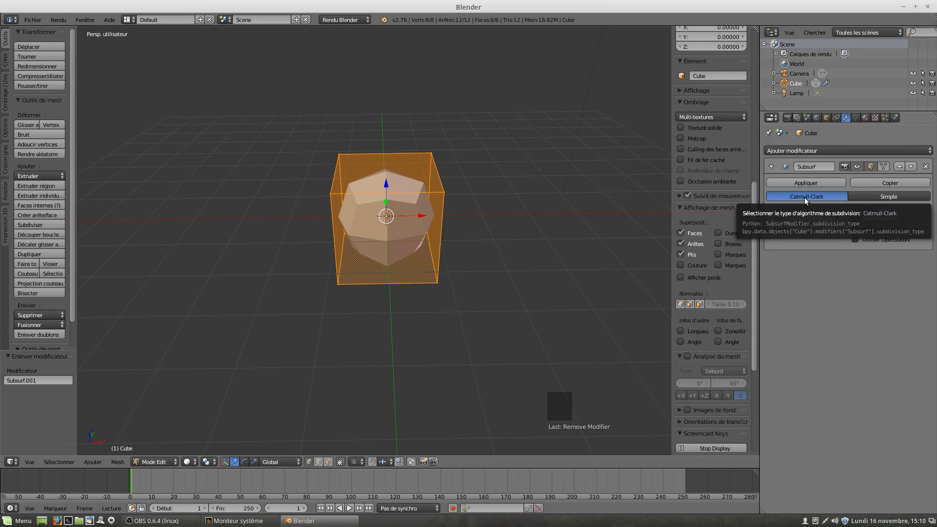
left_click(891, 198)
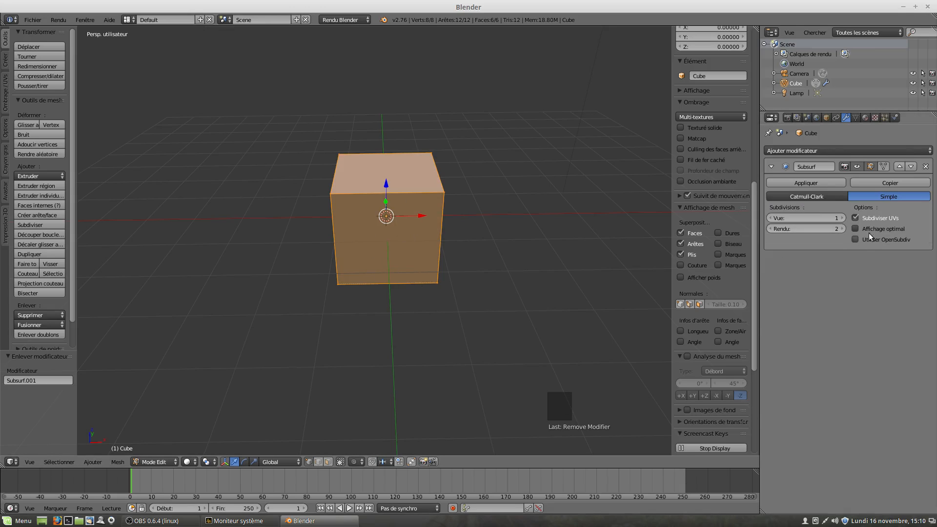
left_click(829, 193)
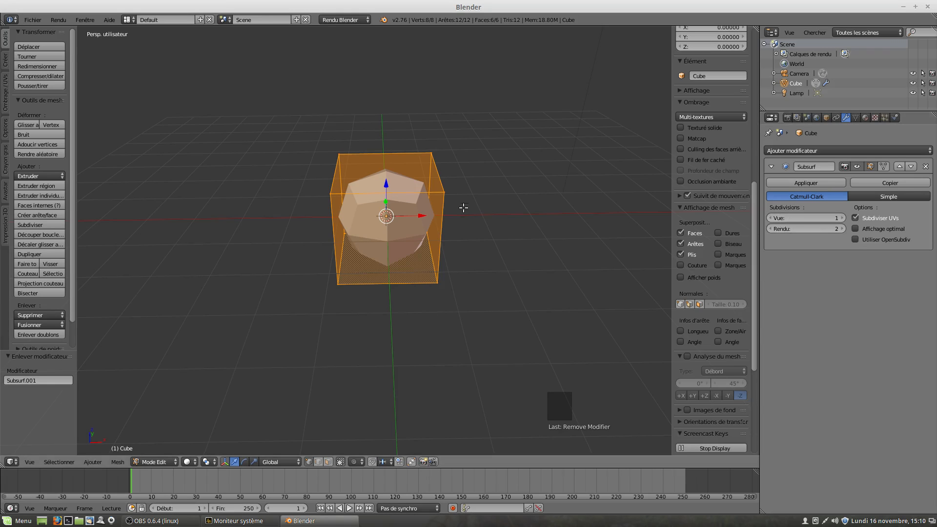
Step: Raise the Subsurf modifier's viewport subdivisions (Vue) to 3
left_click(842, 218)
left_click(843, 217)
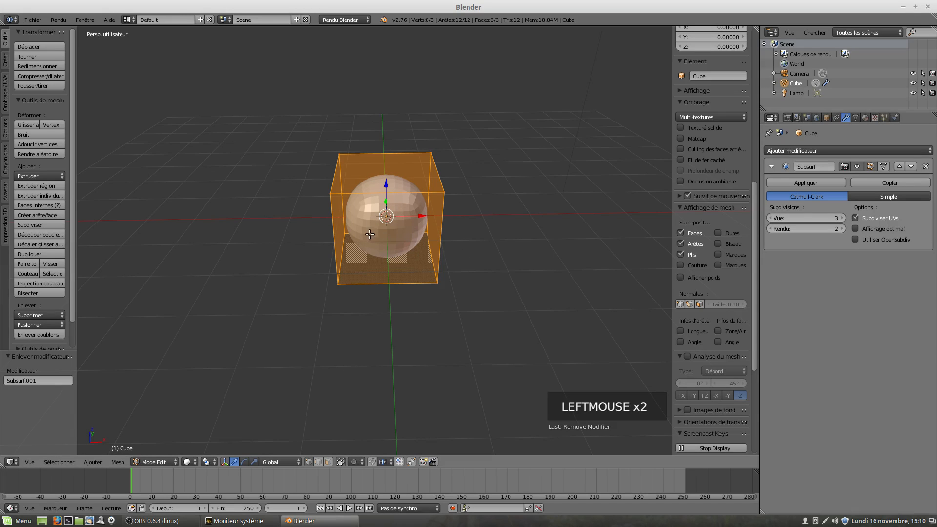
scroll(370, 235, "up", 2)
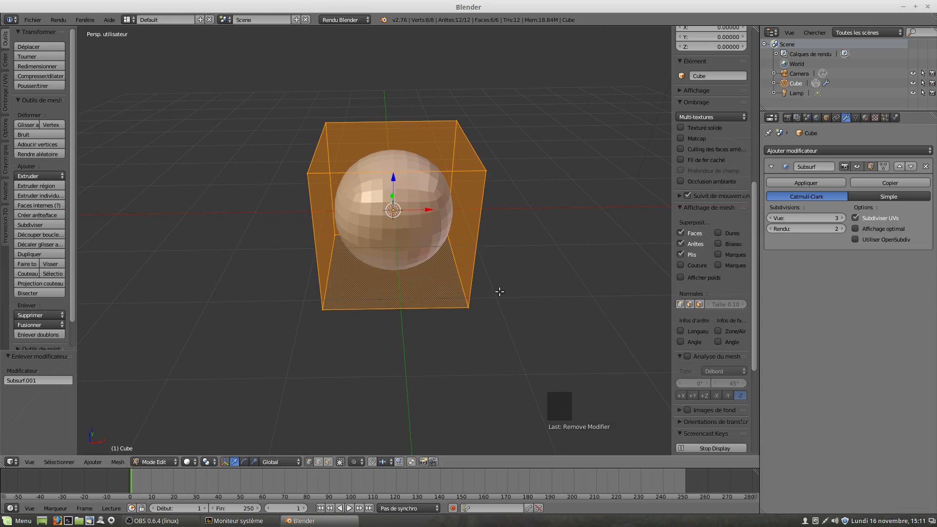
Step: Render the scene, set the Subsurf render subdivisions (Rendu) to 1, render again and close the render result
key("F12")
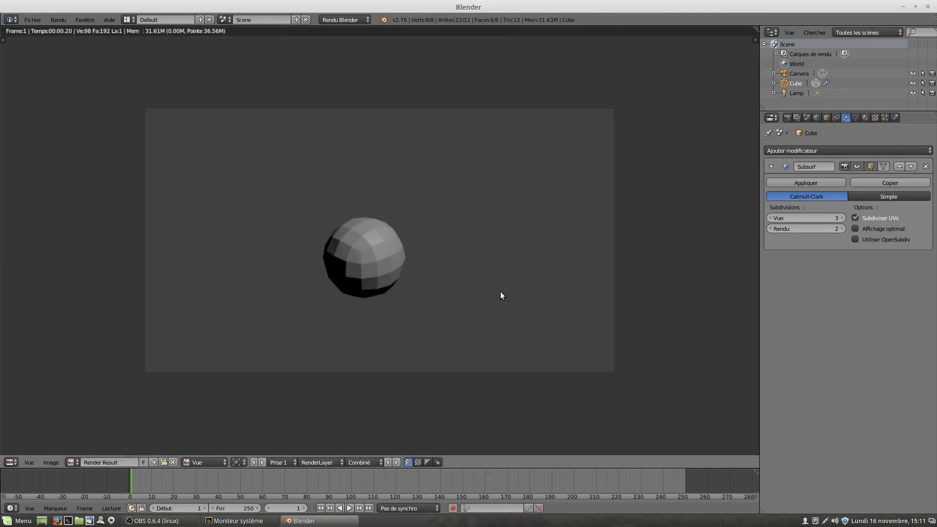
left_click(770, 228)
key("F12")
middle_click_drag(388, 280, 402, 264)
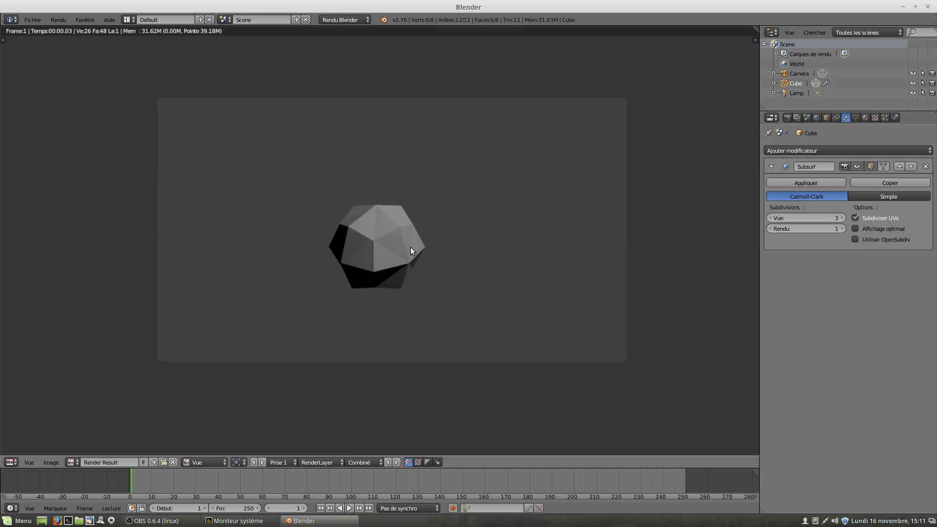
key("Escape")
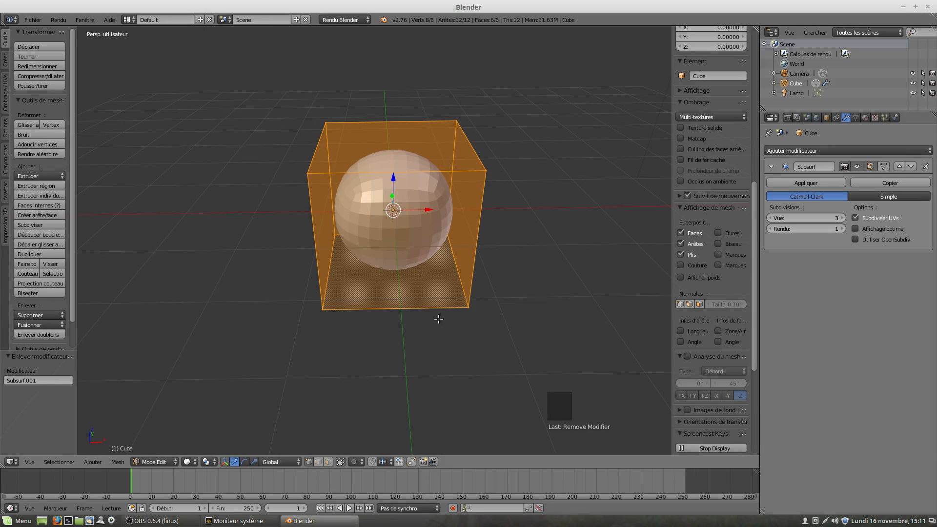
Step: Switch the Subsurf modifier's Edit Mode display off and back on to compare the cube with its smoothed shape
middle_click_drag(439, 319, 420, 288)
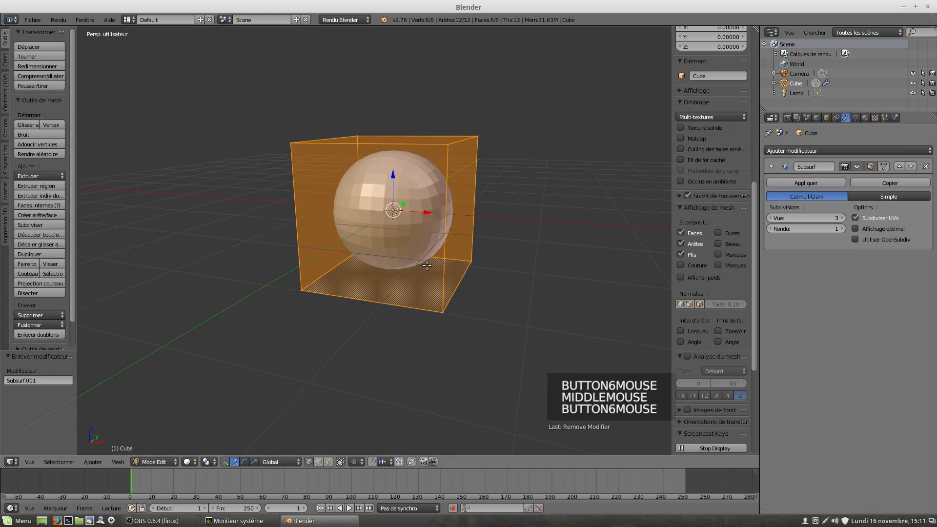
middle_click_drag(416, 208, 405, 190)
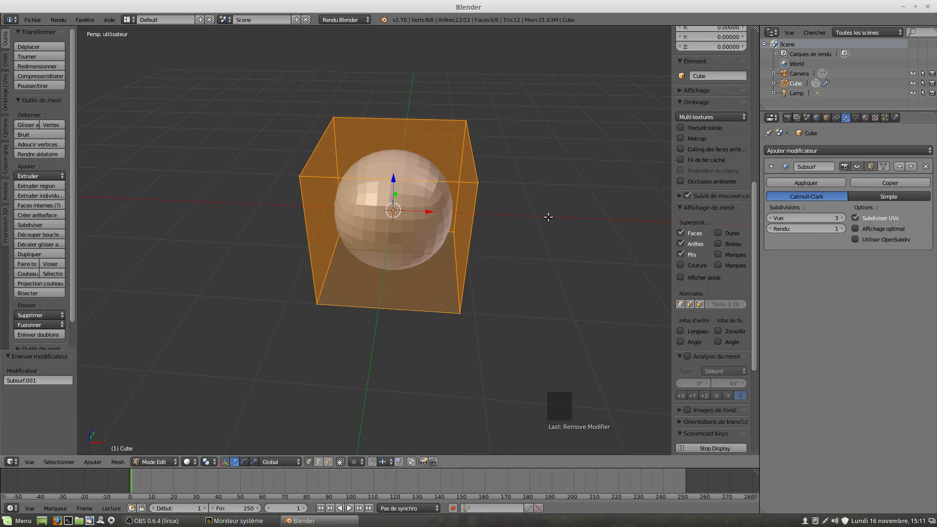
left_click(871, 167)
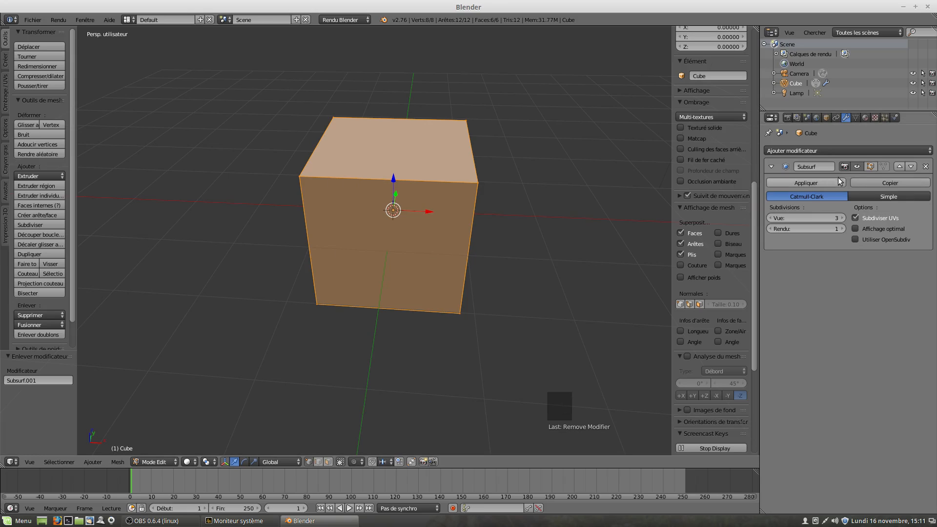
left_click(871, 167)
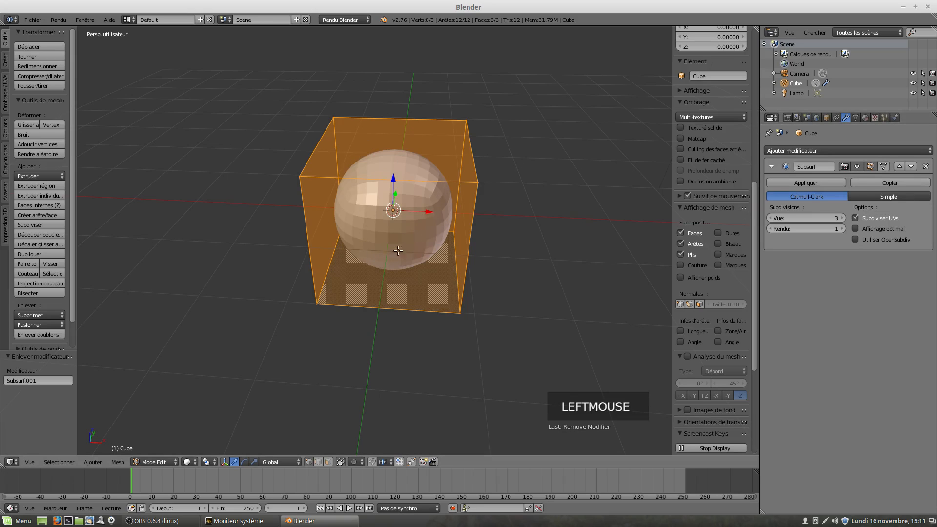
Step: Fit the editing cage to the Subsurf modifier's result and return the cube to Object Mode
left_click(885, 167)
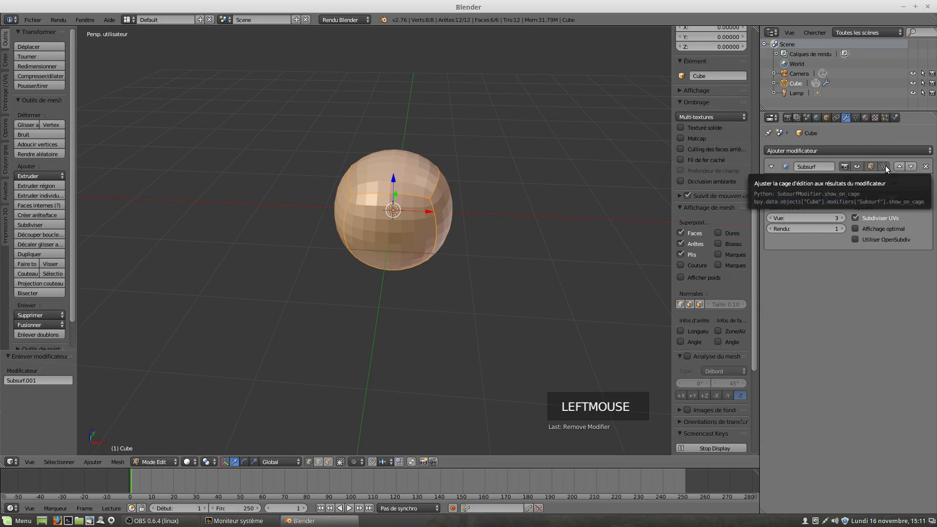
middle_click_drag(462, 257, 443, 211)
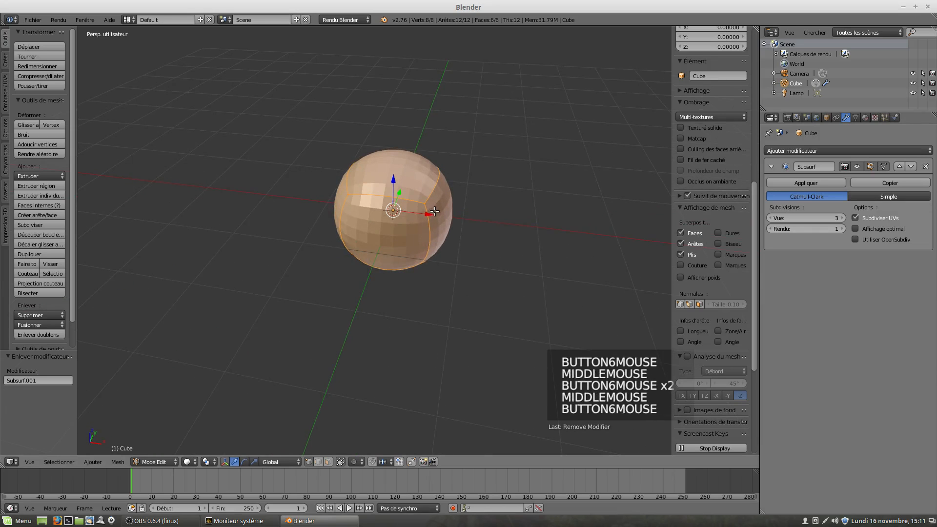
scroll(437, 213, "up", 2)
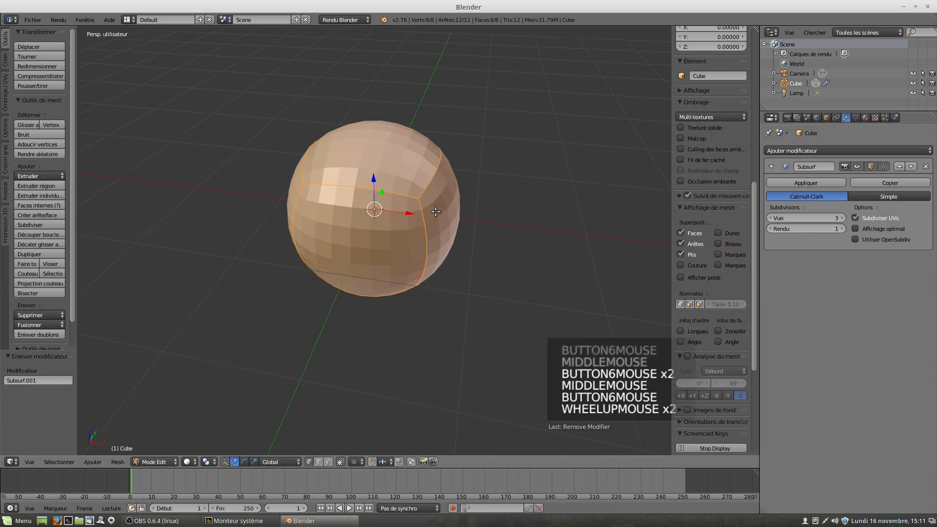
left_click(154, 462)
left_click(153, 450)
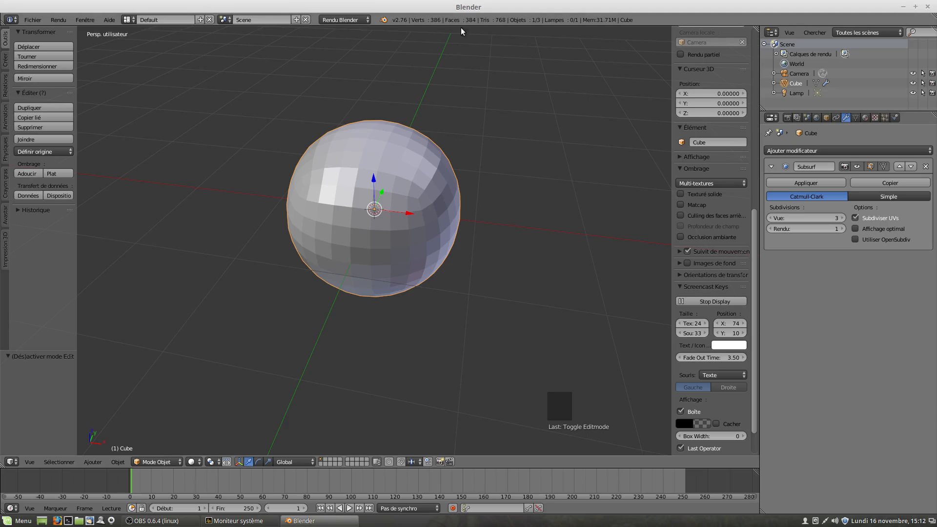
Step: Raise the Subsurf viewport subdivisions (Vue) to 5 and apply smooth shading (Adoucir) to the cube
left_click(842, 218)
left_click(841, 218)
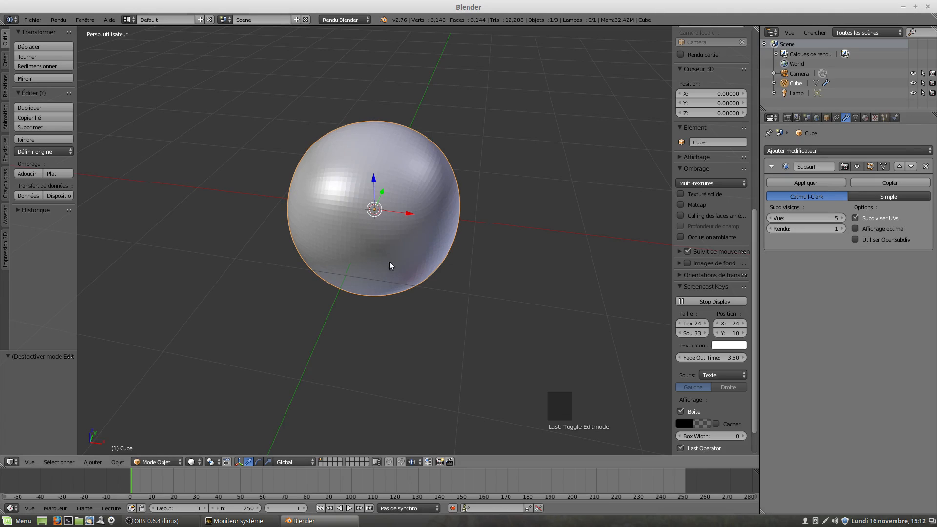
left_click(25, 174)
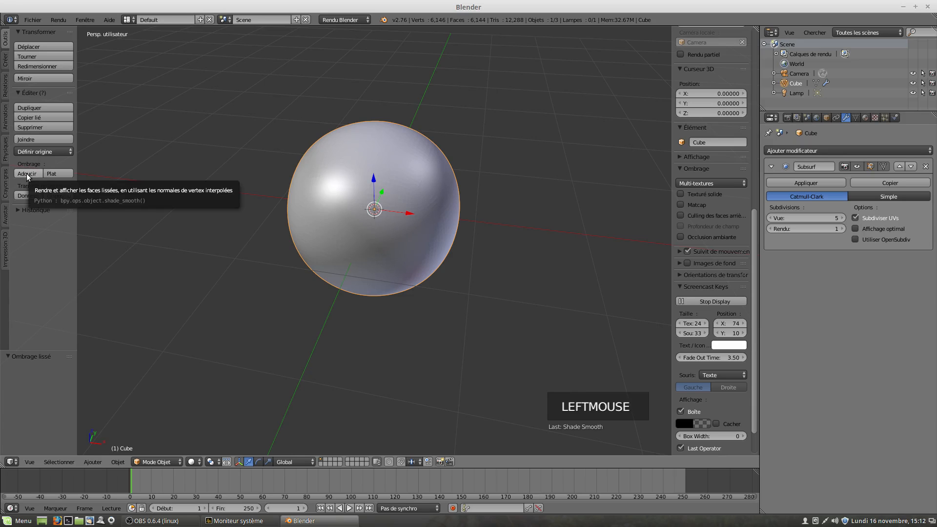
left_click(26, 174)
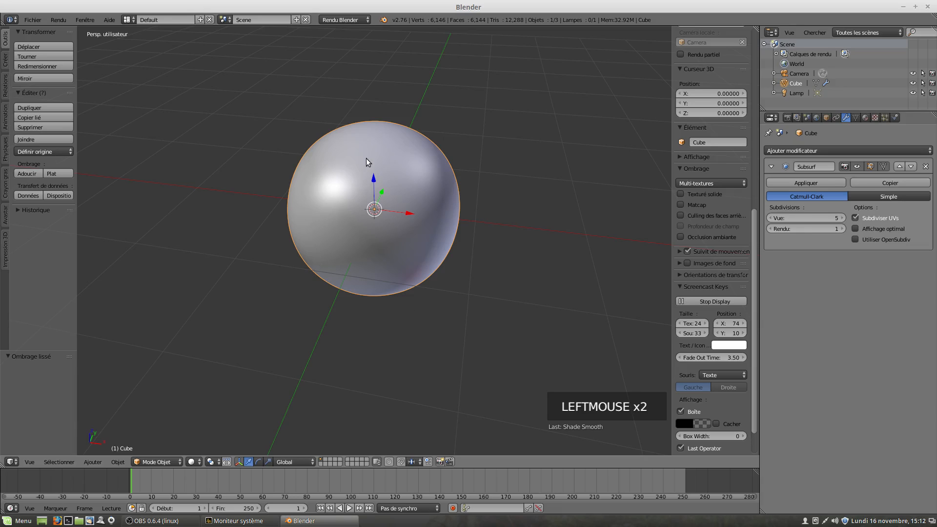
Step: Turn off interface translation in the user preferences so the interface is in English, and close the preferences
left_click(34, 20)
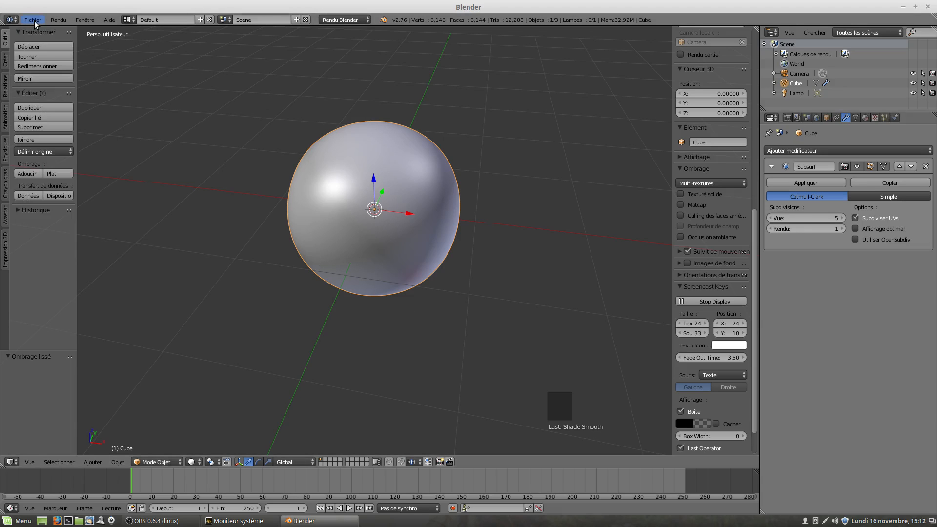
left_click(34, 21)
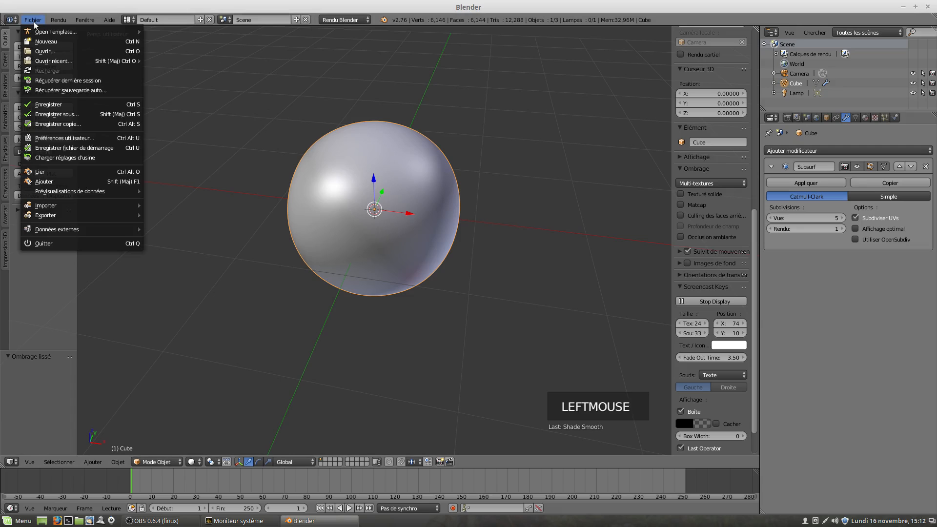
left_click(48, 139)
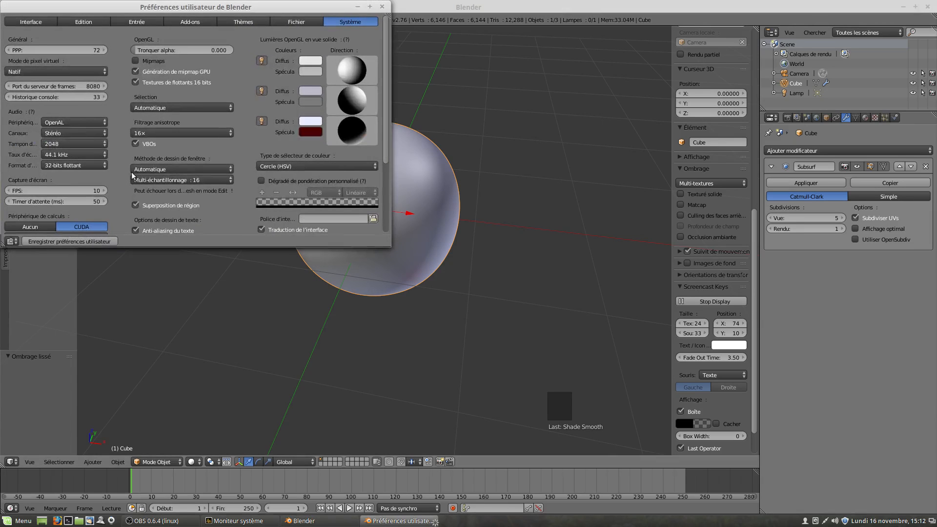
scroll(311, 155, "down", 5)
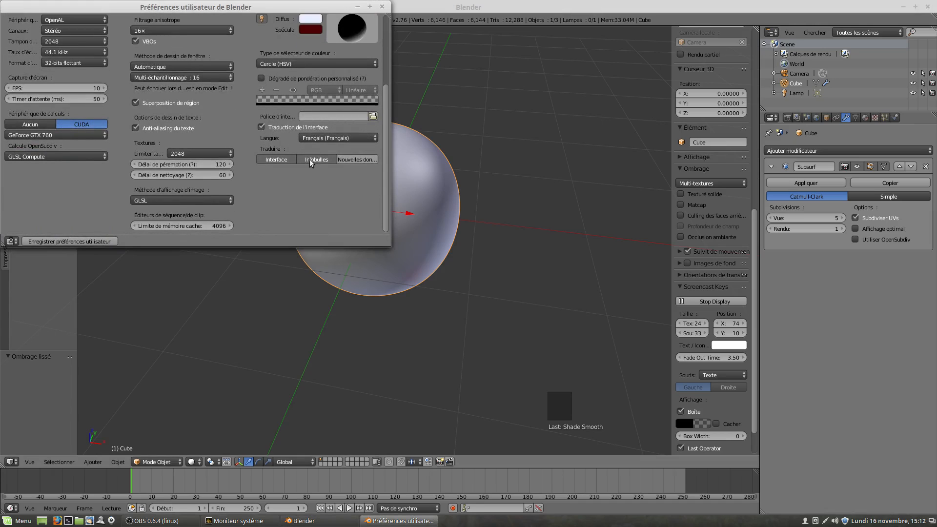
left_click(277, 159)
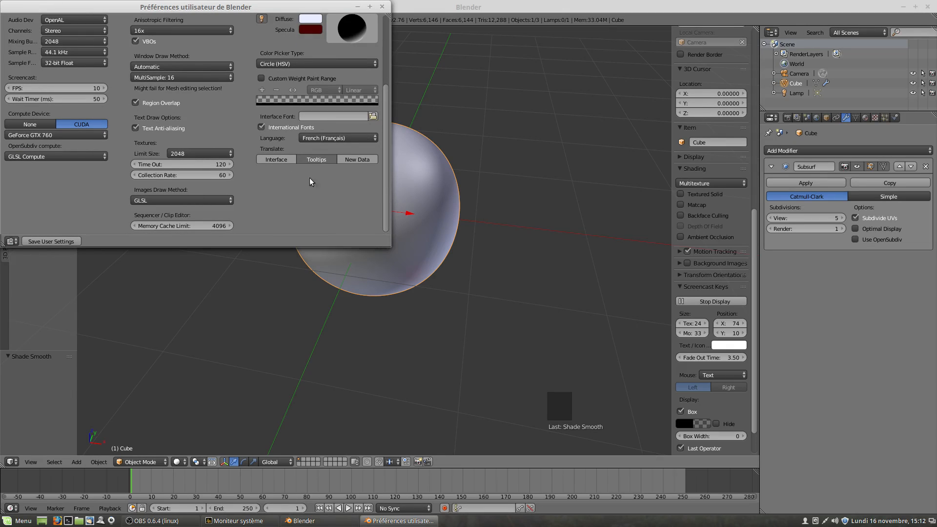
left_click(382, 7)
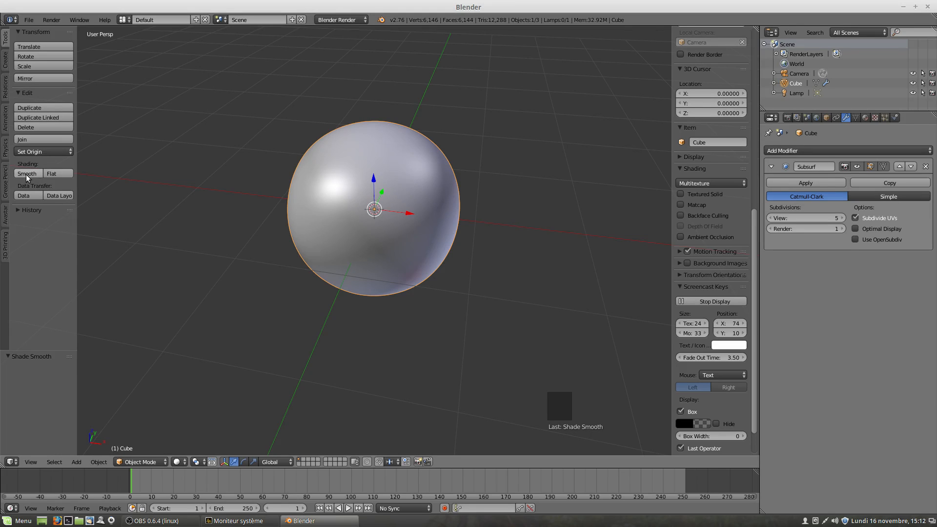
Step: Compare flat with smooth shading on the sphere, keep it smooth, and turn on the Subsurf modifier's Optimal Display
left_click(58, 173)
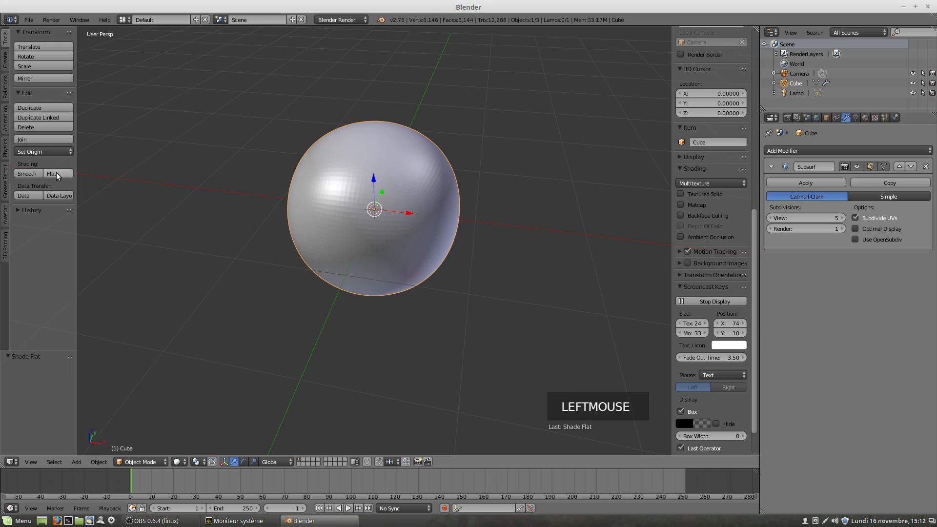
left_click(27, 173)
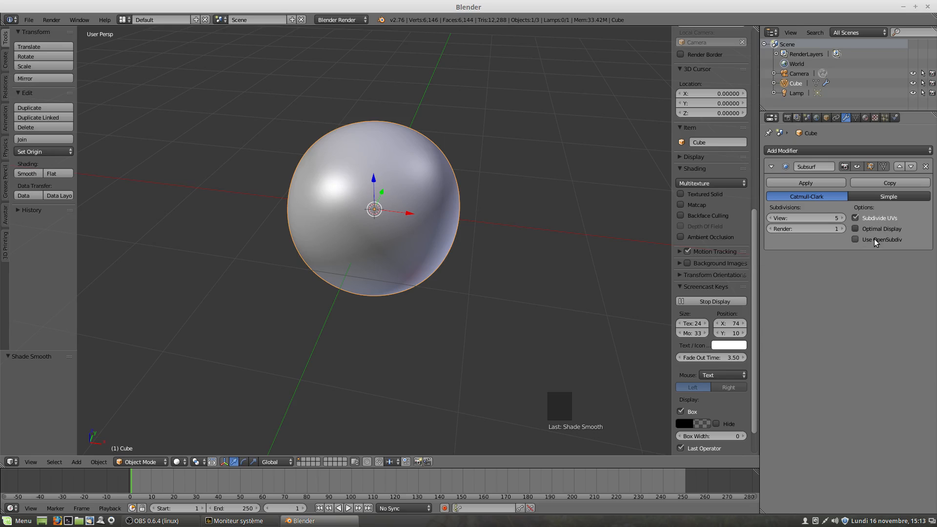
left_click(867, 228)
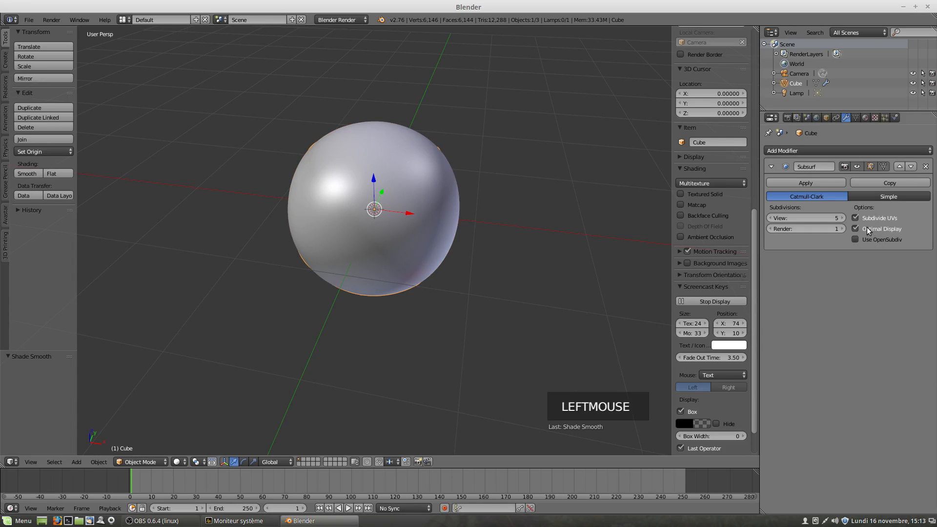
left_click(867, 227)
left_click(866, 228)
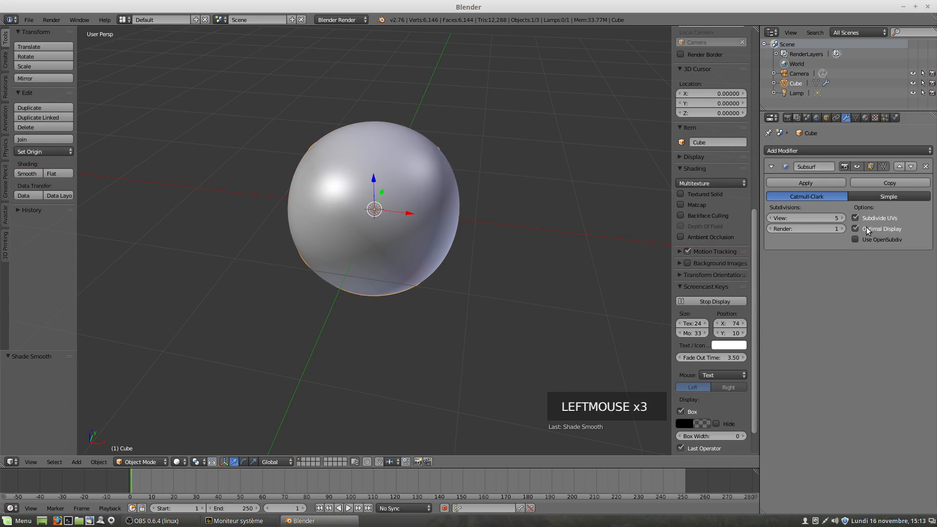
Step: Show the sphere in wireframe and switch Optimal Display off and back on to compare the displayed edges
middle_click_drag(356, 205, 366, 220)
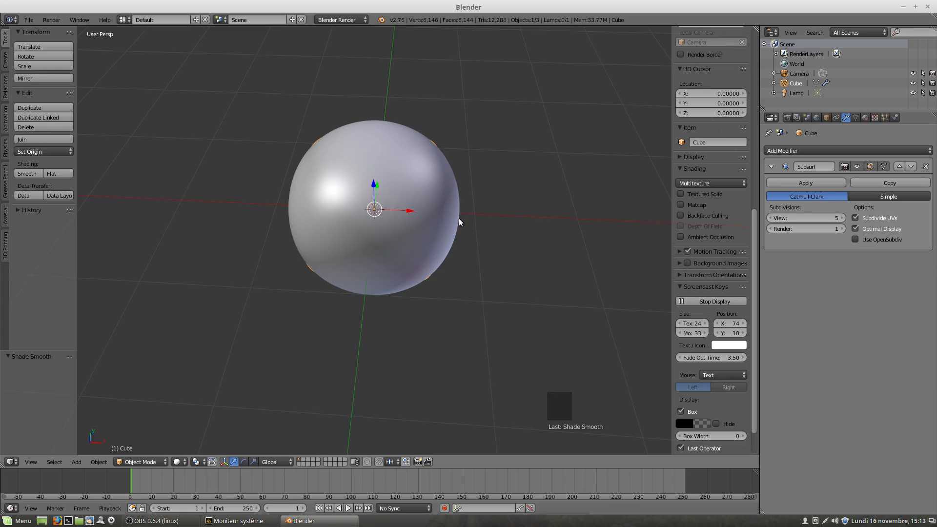
key("z")
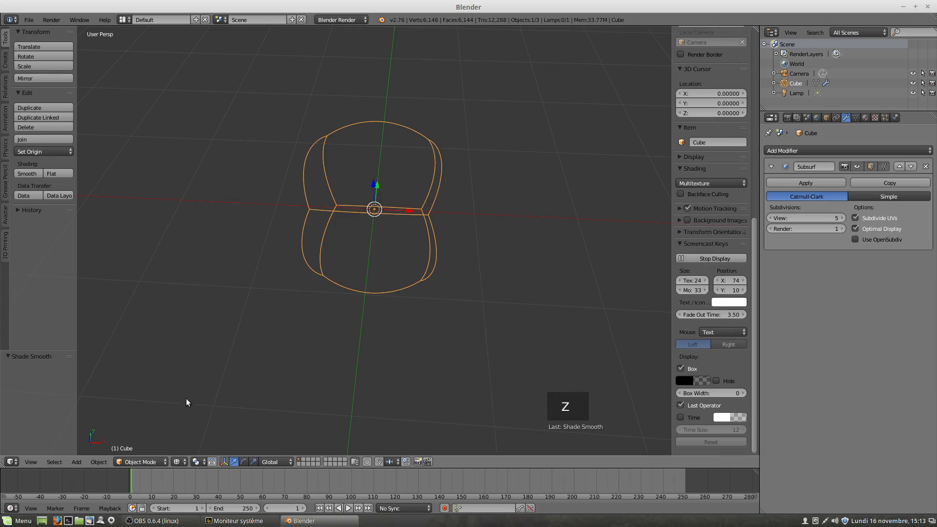
left_click(175, 462)
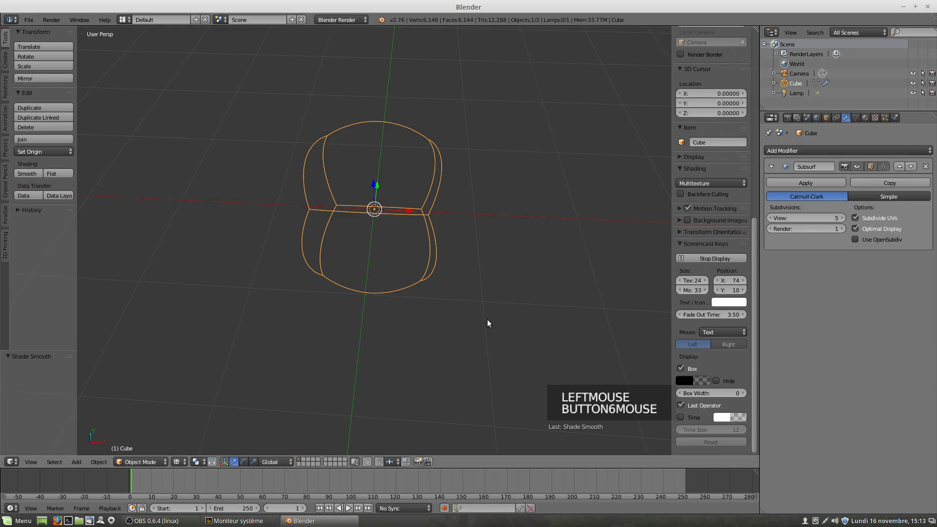
middle_click_drag(487, 319, 449, 282)
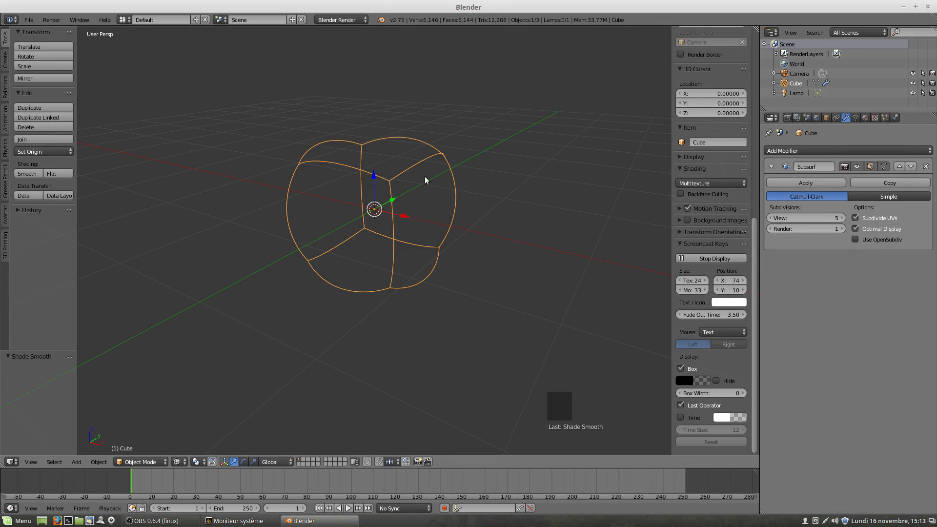
left_click(855, 229)
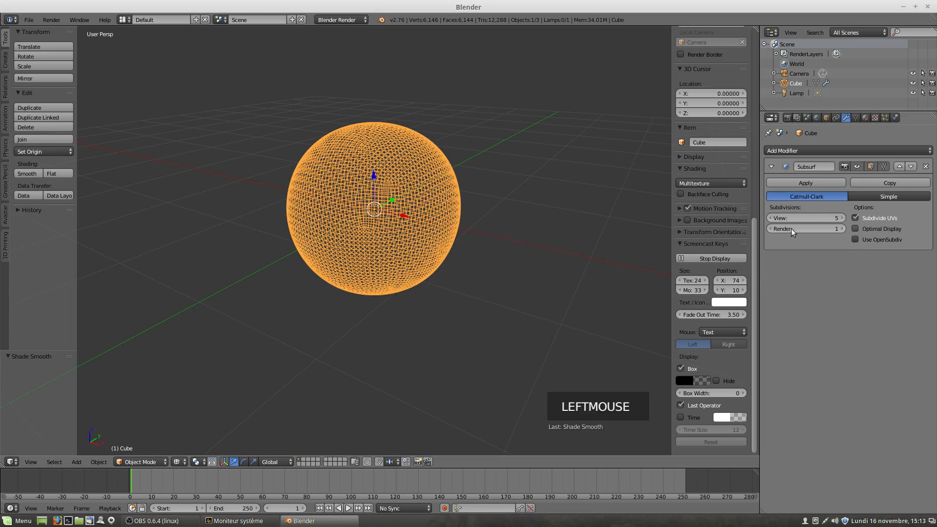
middle_click_drag(393, 276, 404, 288)
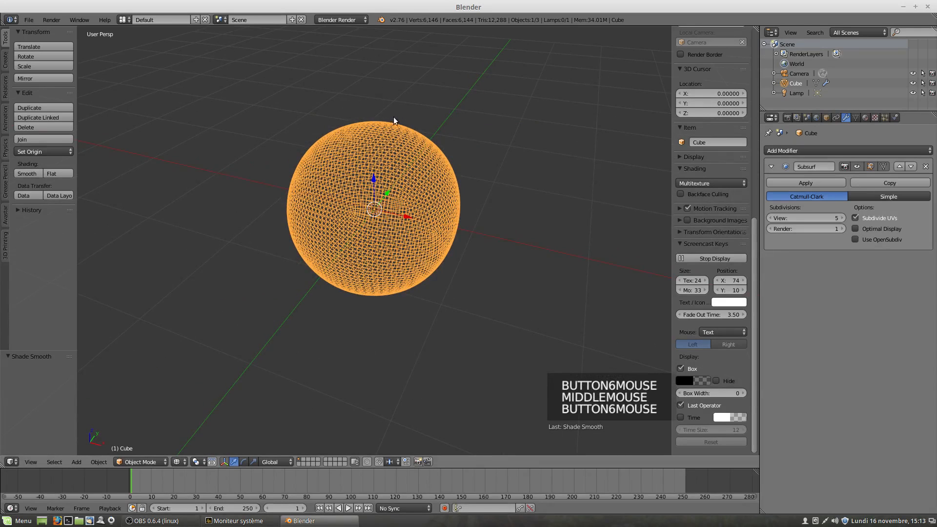
left_click(863, 228)
middle_click_drag(449, 202, 418, 181)
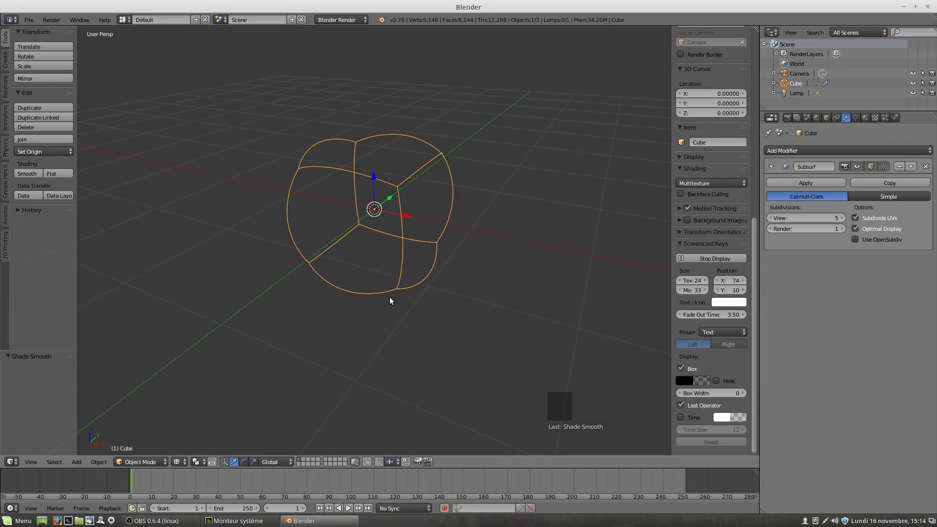
Step: Enter Edit Mode on the cube with solid viewport shading and select its top face in face select mode
key("Tab")
middle_click_drag(373, 309, 370, 329)
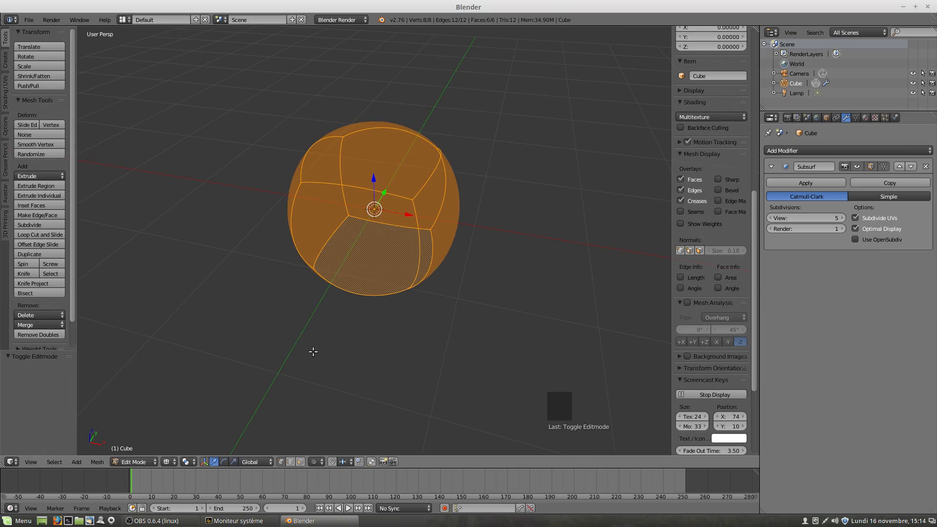
left_click(168, 462)
left_click(168, 429)
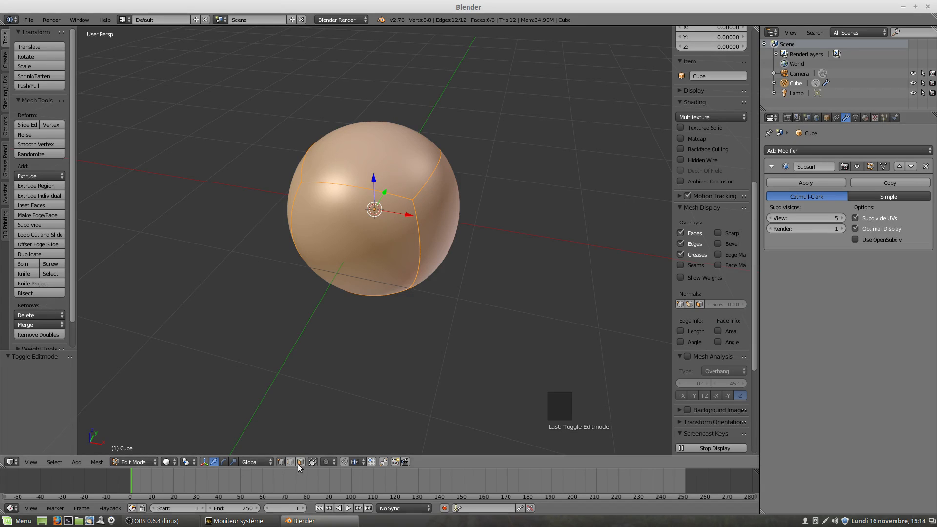
right_click(405, 167)
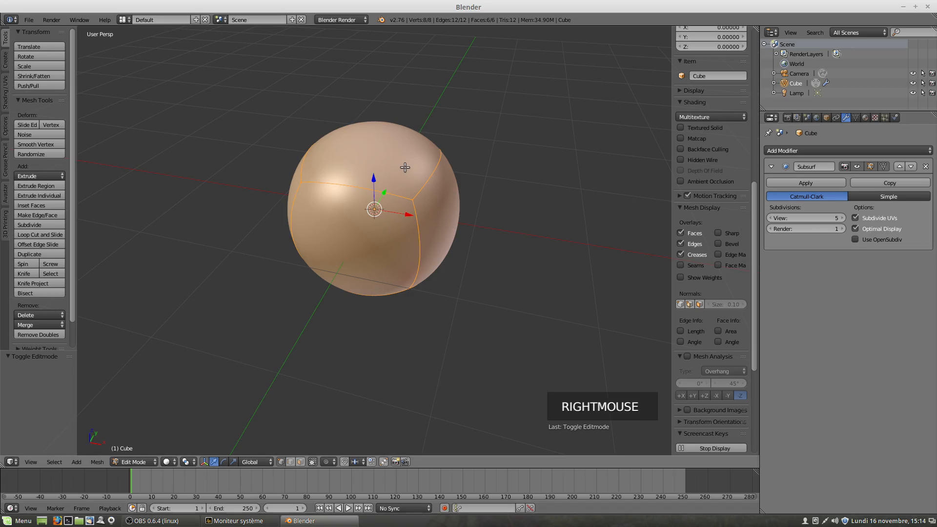
left_click(300, 464)
right_click(365, 176)
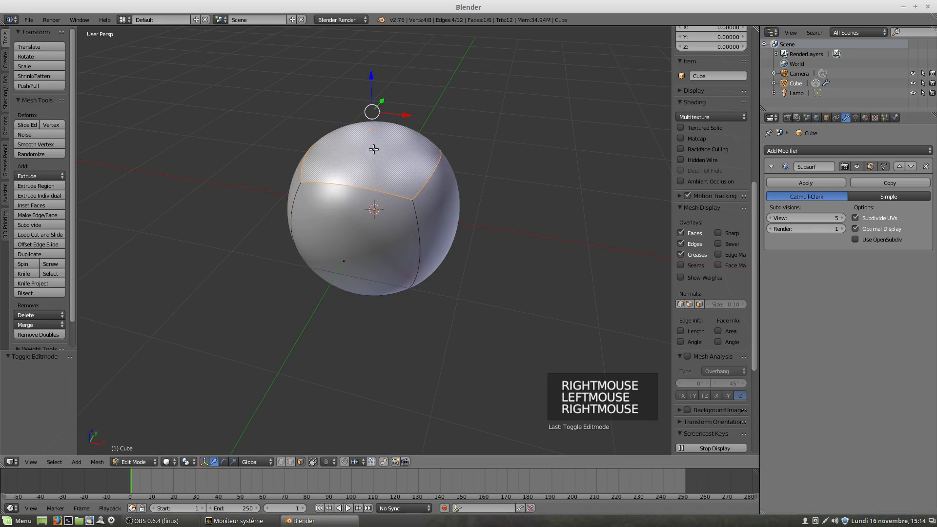
Step: Extrude the top face upward twice, by about 0.31 and about 0.69
scroll(384, 299, "down", 2)
middle_click_drag(384, 298, 395, 267)
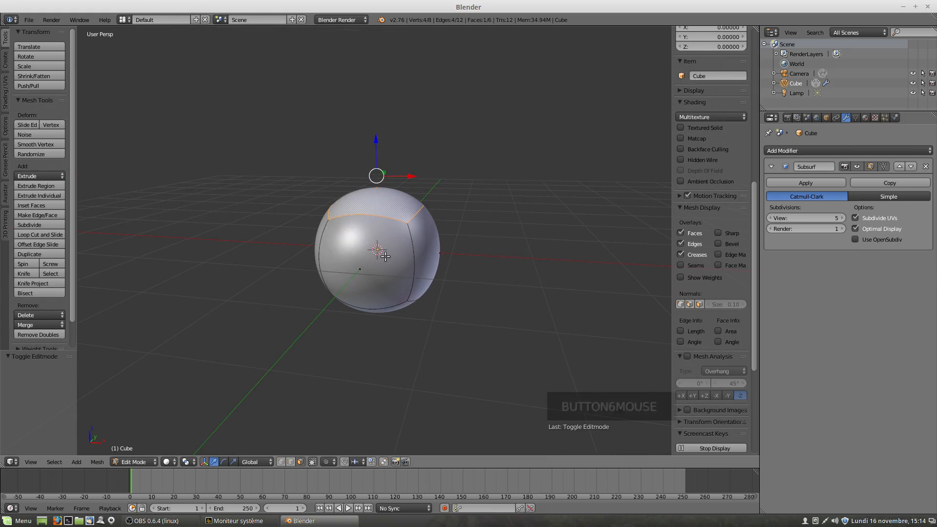
middle_click_drag(383, 256, 403, 228)
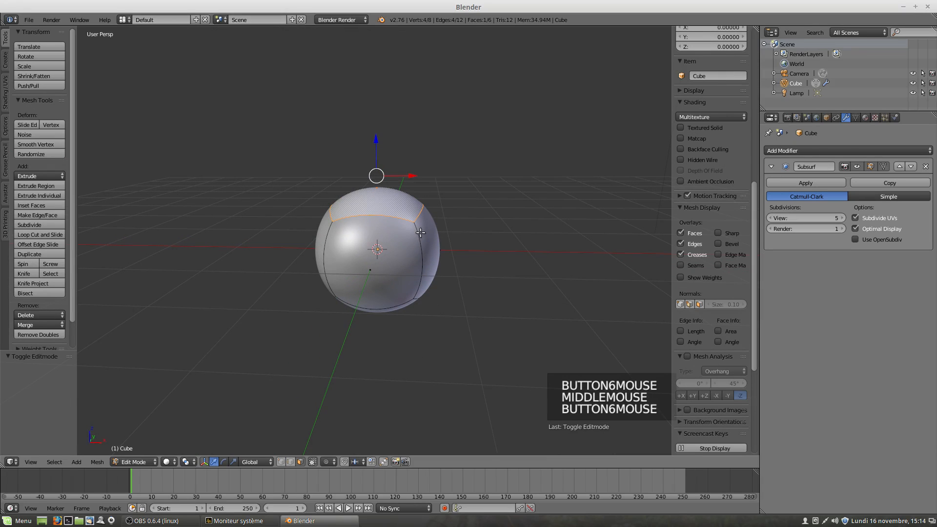
key("e")
left_click(423, 212)
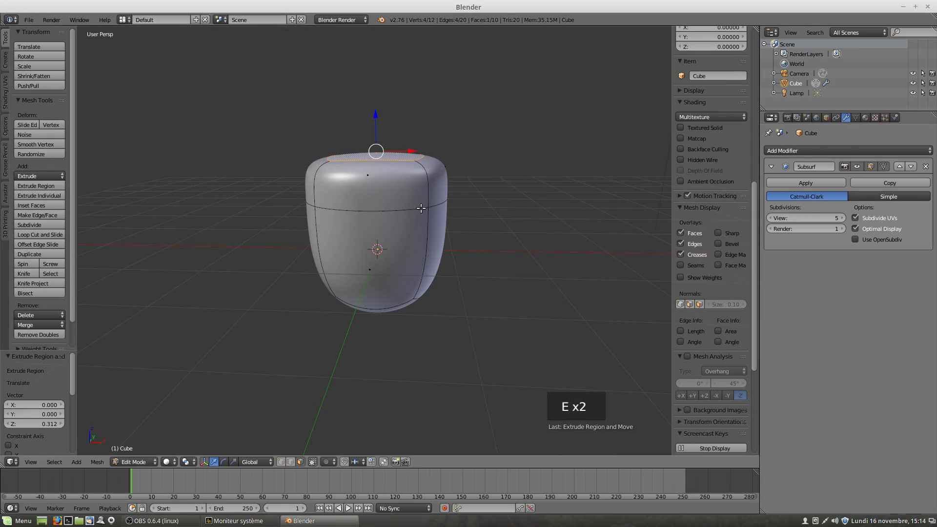
key("e")
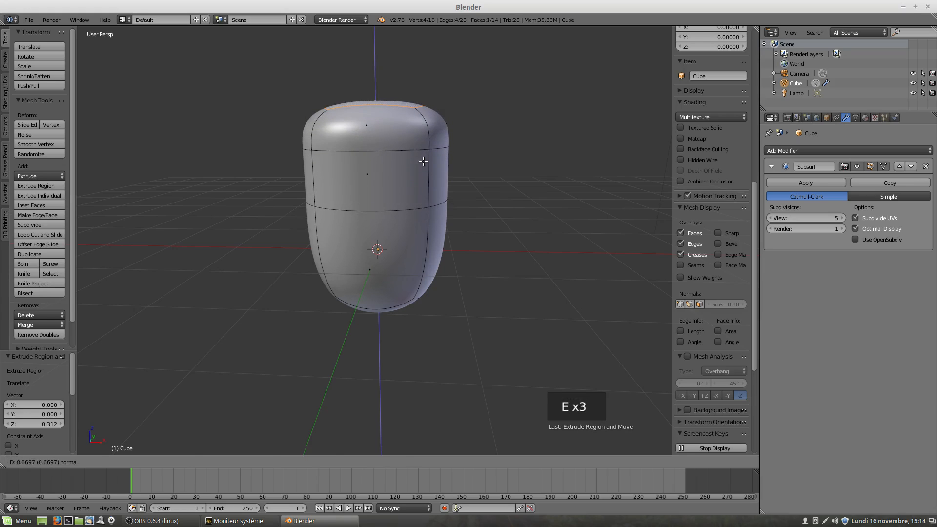
left_click(424, 154)
Step: Lower the Subsurf modifier's View subdivisions to 0
left_click(771, 218)
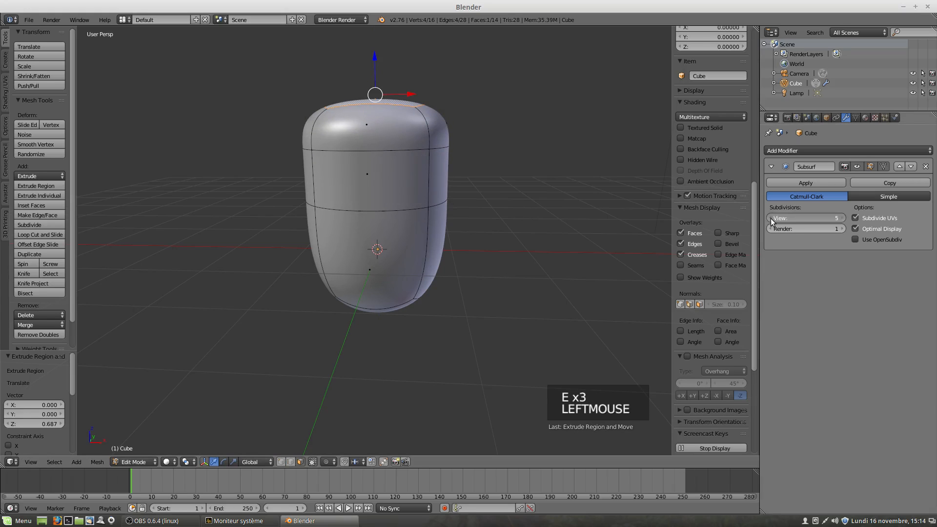
left_click(771, 218)
left_click(772, 218)
left_click(771, 218)
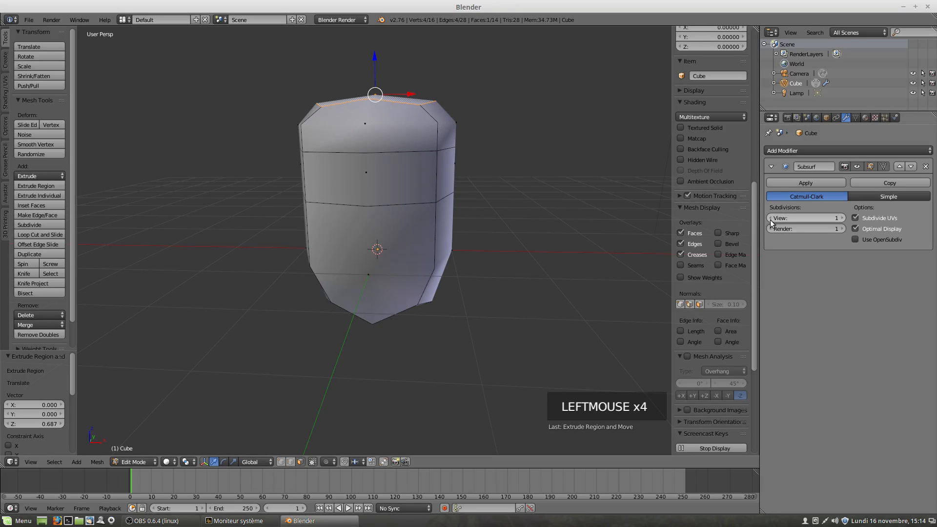
left_click(771, 219)
scroll(465, 246, "down", 3)
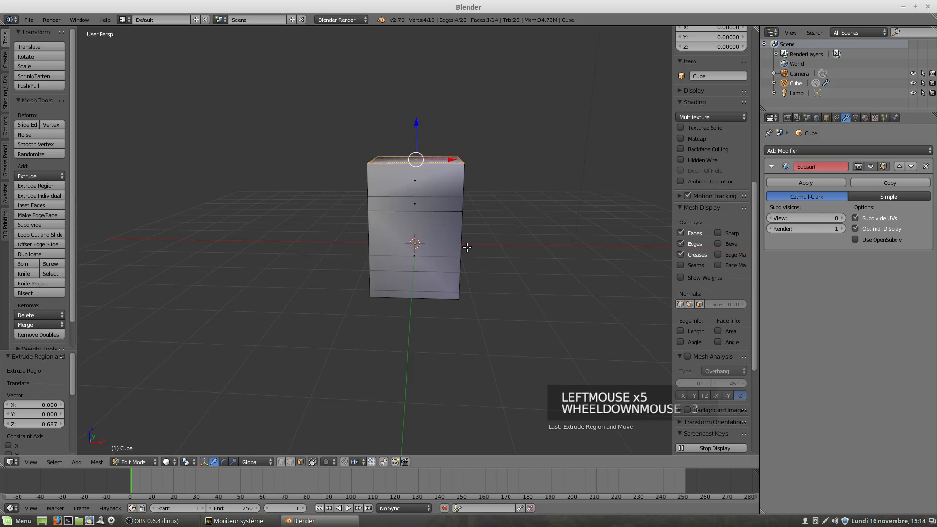
middle_click(461, 247)
middle_click_drag(461, 247, 455, 227)
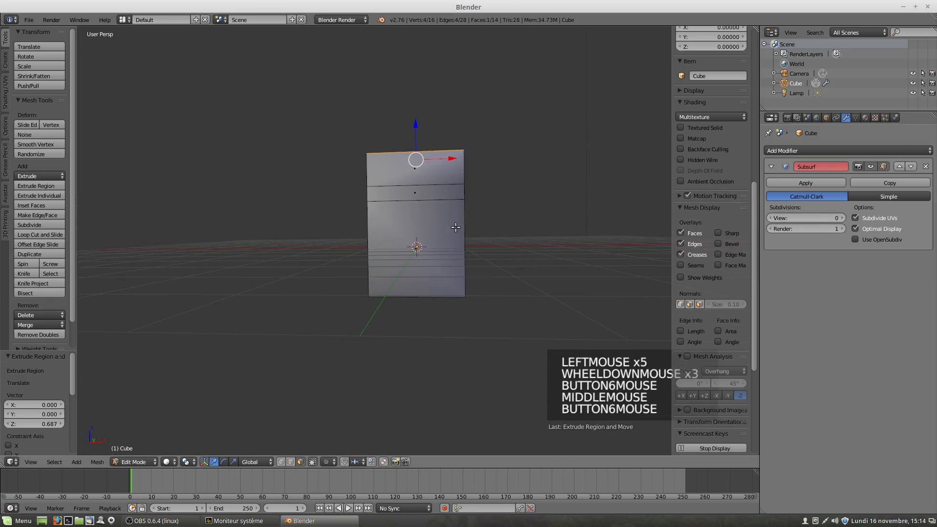
right_click(461, 194, "alt")
middle_click_drag(518, 235, 579, 267)
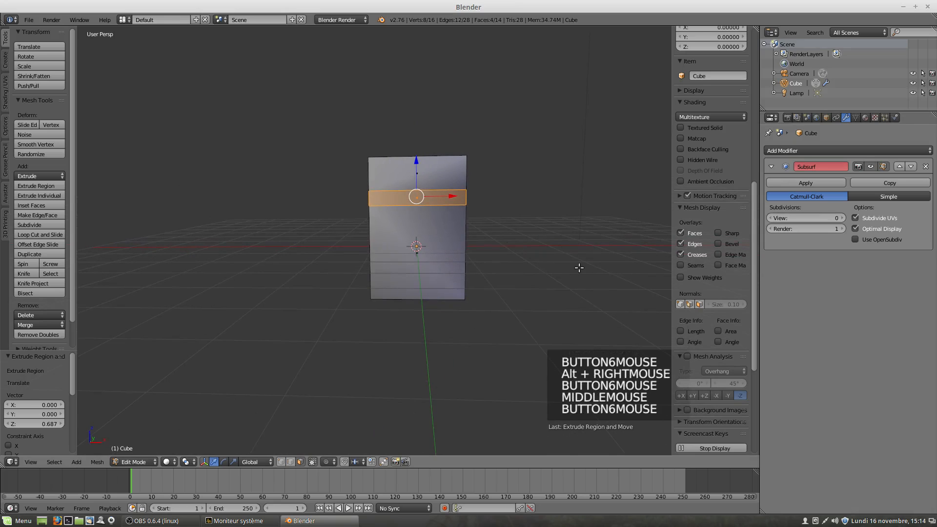
key("s")
key("s")
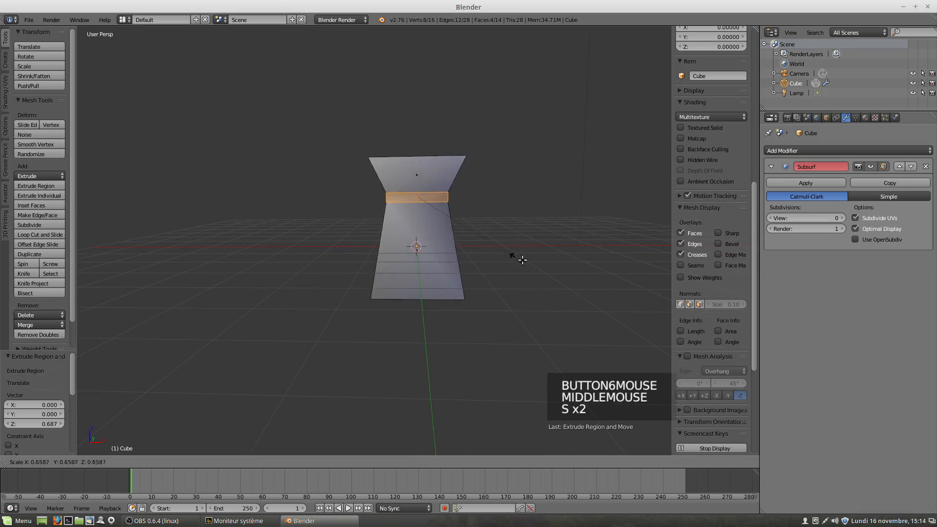
key("Escape")
Step: Select the uppermost ring of side faces and scale it to about 0.372
right_click(461, 175, "alt")
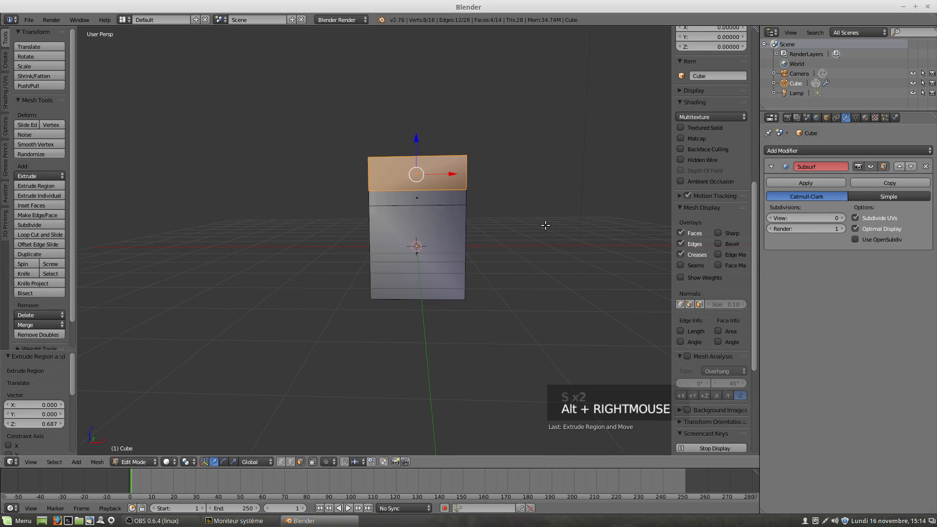
key("s")
left_click(457, 200)
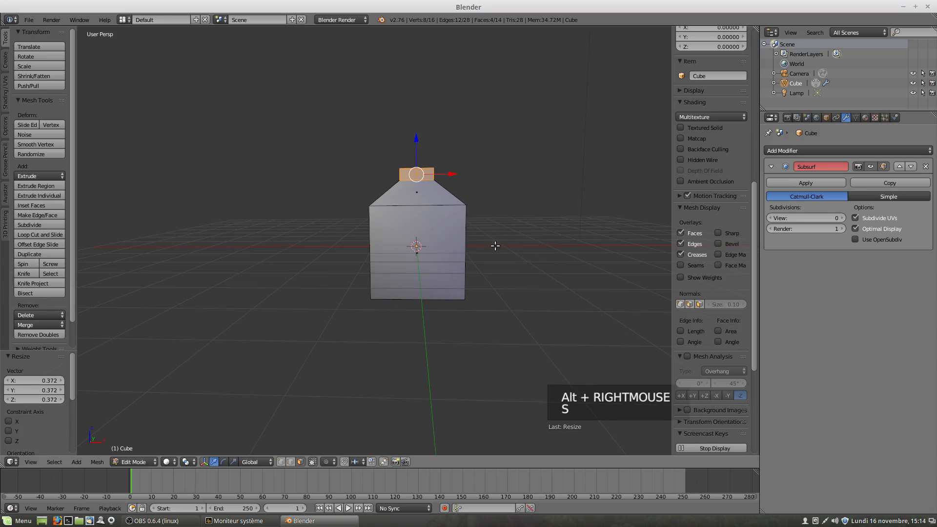
Step: Select the top face of the narrow neck and extrude it upward by about 0.775
middle_click_drag(441, 216, 436, 190)
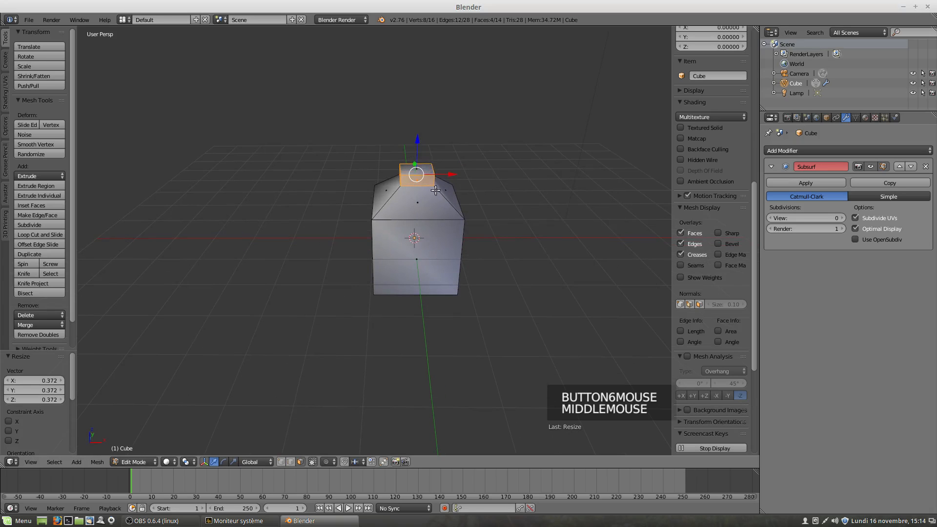
right_click(421, 167)
middle_click_drag(464, 265, 461, 244)
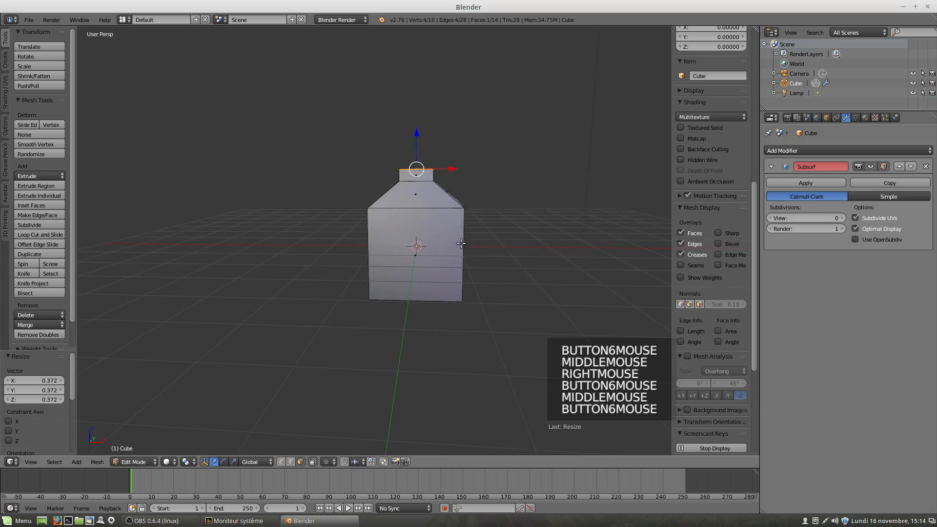
key("e")
left_click(469, 230)
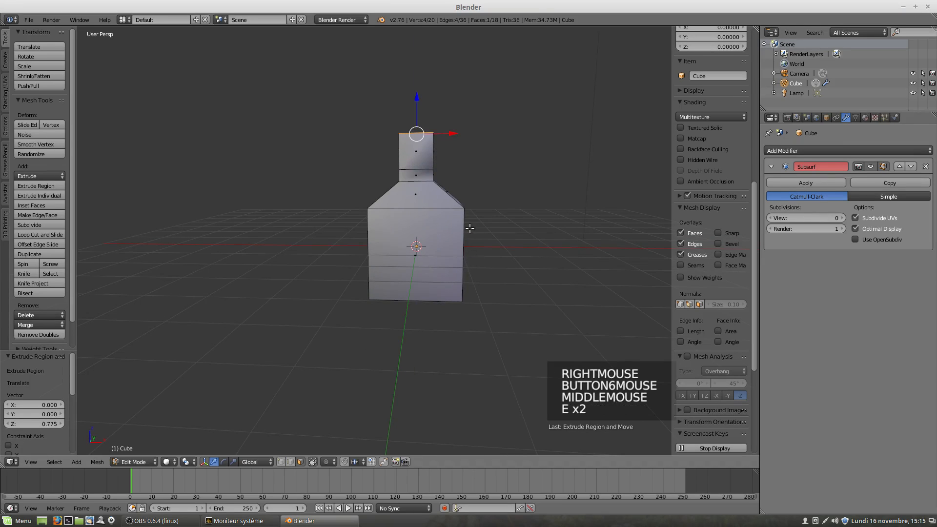
Step: Select the uppermost ring of side faces and scale it slightly outward, to about 1.055
right_click(416, 150, "alt")
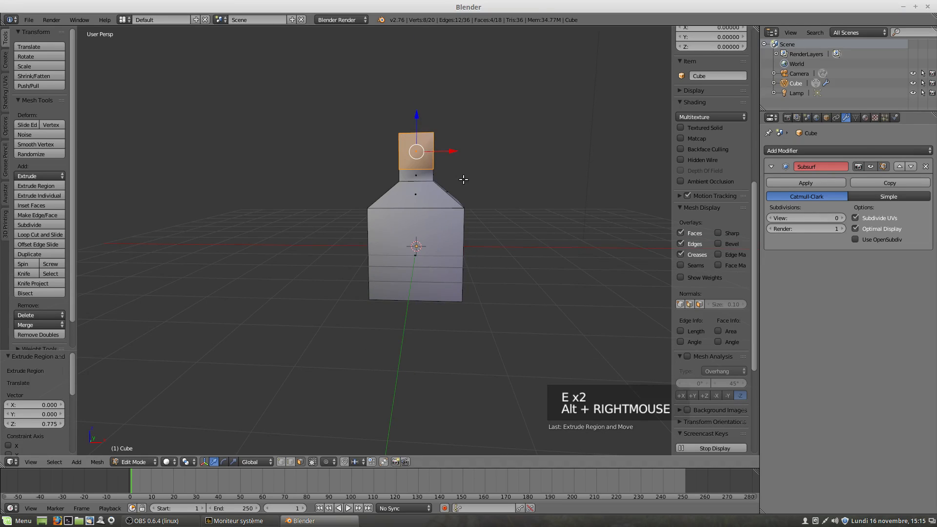
key("s")
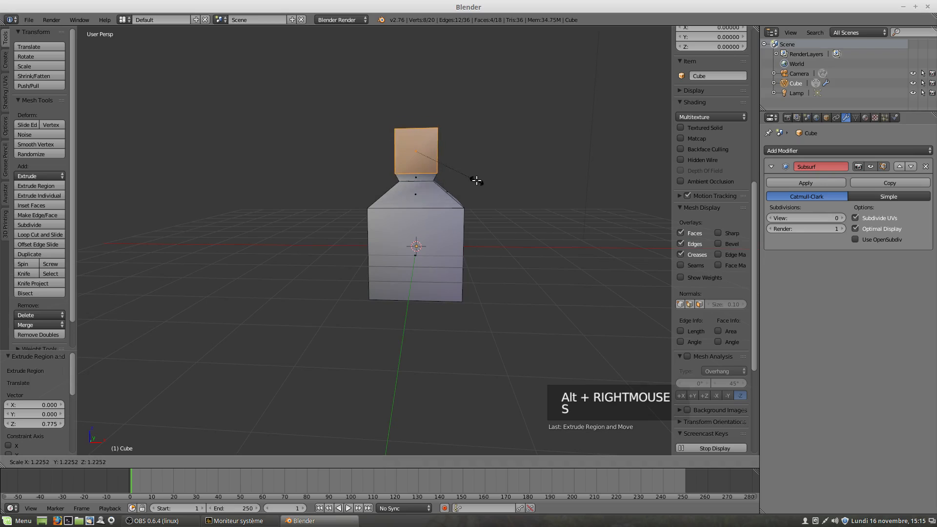
left_click(465, 180)
Step: Select the top face again and extrude it upward by about 0.457
middle_click_drag(438, 165, 441, 166)
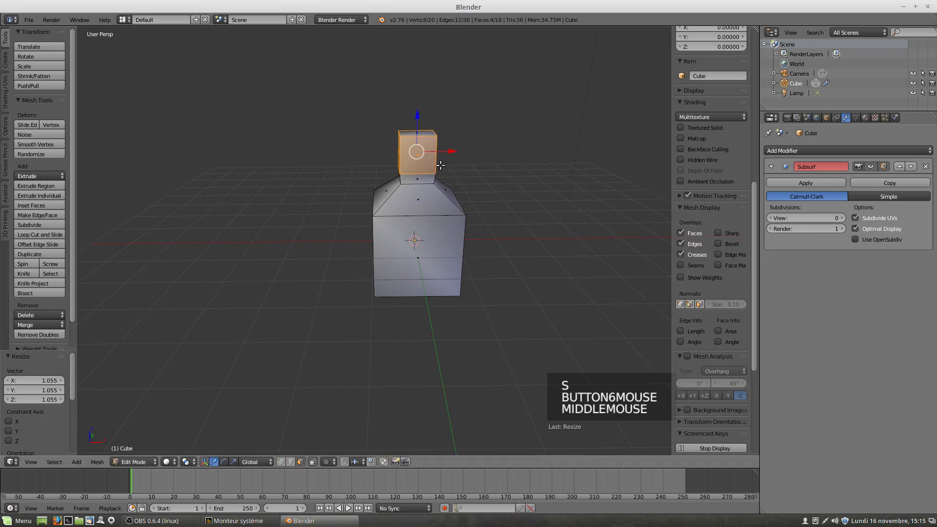
right_click(426, 131)
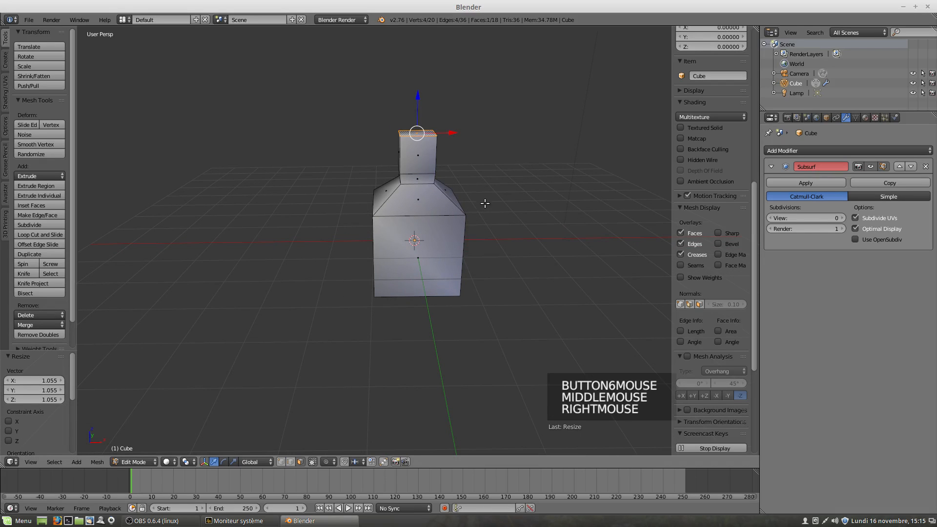
key("e")
key("e")
left_click(479, 180)
Step: Select the newly extruded ring of side faces and scale it up to about 2.275 to form a wide head
right_click(438, 129, "alt")
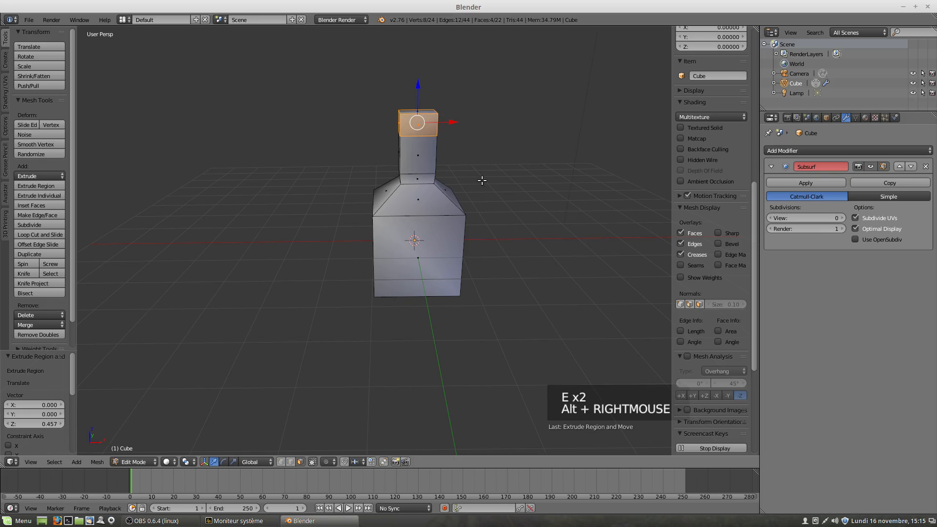
key("s")
left_click(592, 217)
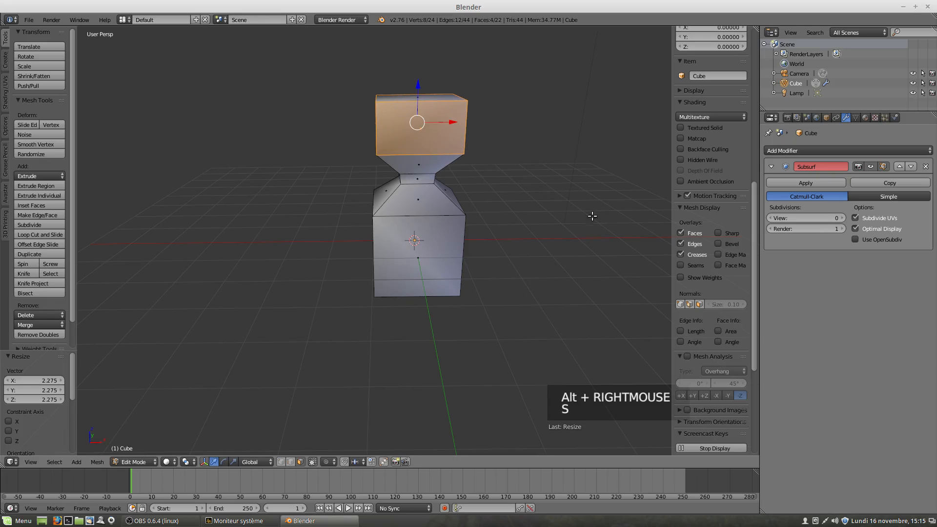
Step: Raise the Subsurf modifier's View subdivisions to 4
left_click(841, 218)
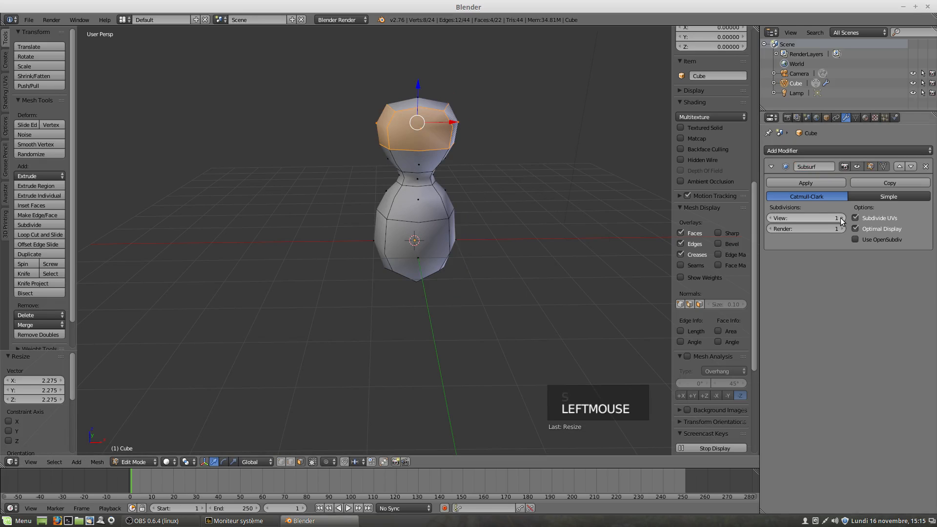
middle_click_drag(523, 223, 508, 214)
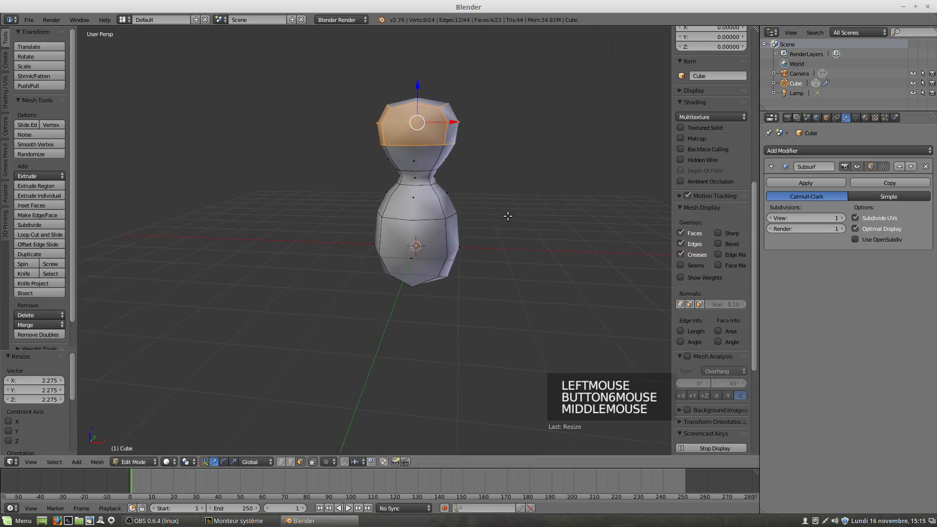
left_click(840, 217)
left_click(846, 217)
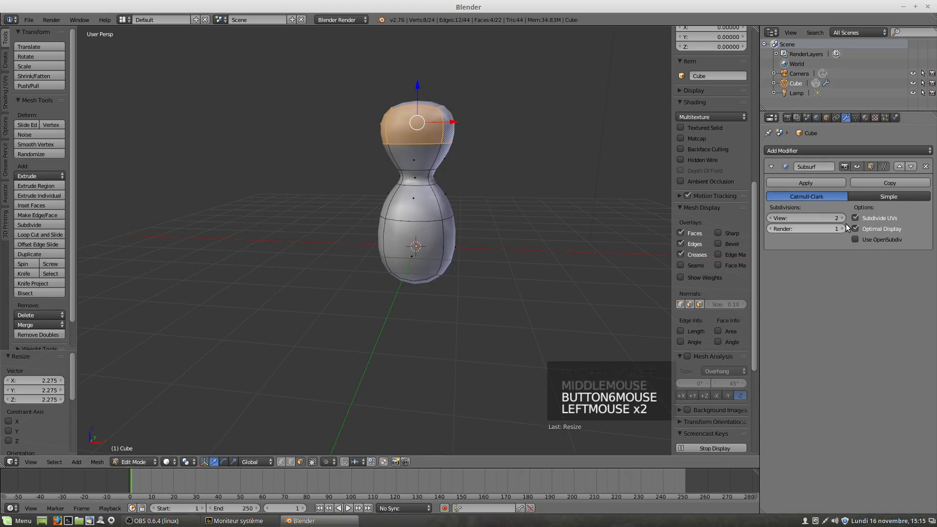
left_click(843, 218)
left_click(844, 217)
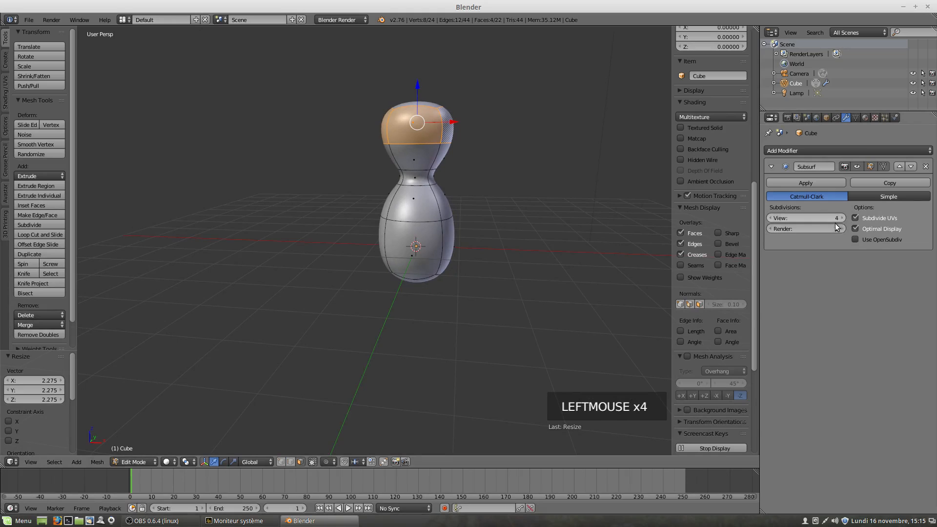
Step: Select the ring of faces at the waist between the two bulbs and scale it down to about 0.076
middle_click_drag(486, 226, 456, 224)
scroll(439, 211, "up", 2)
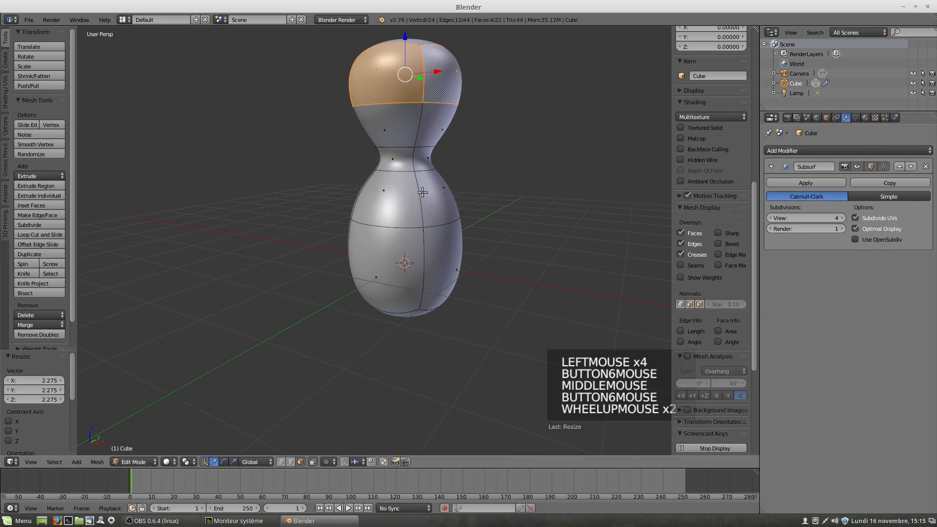
right_click(413, 163, "alt")
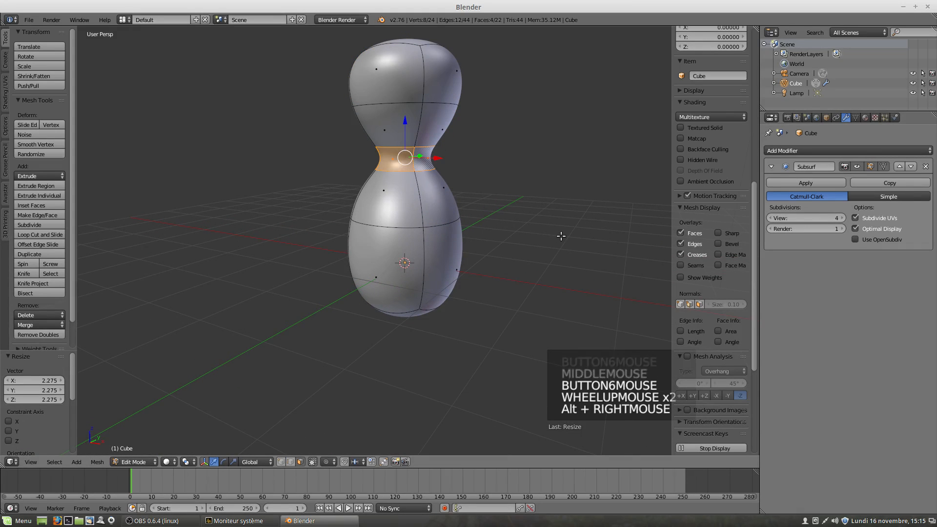
key("s")
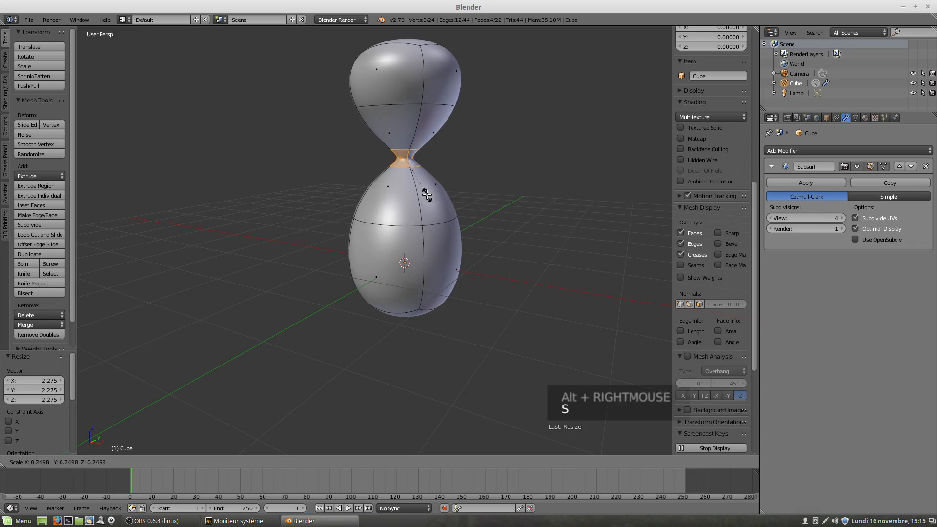
left_click(412, 172)
Step: Scale the selected waist faces down to 0 to pinch them together completely
scroll(415, 173, "up", 4)
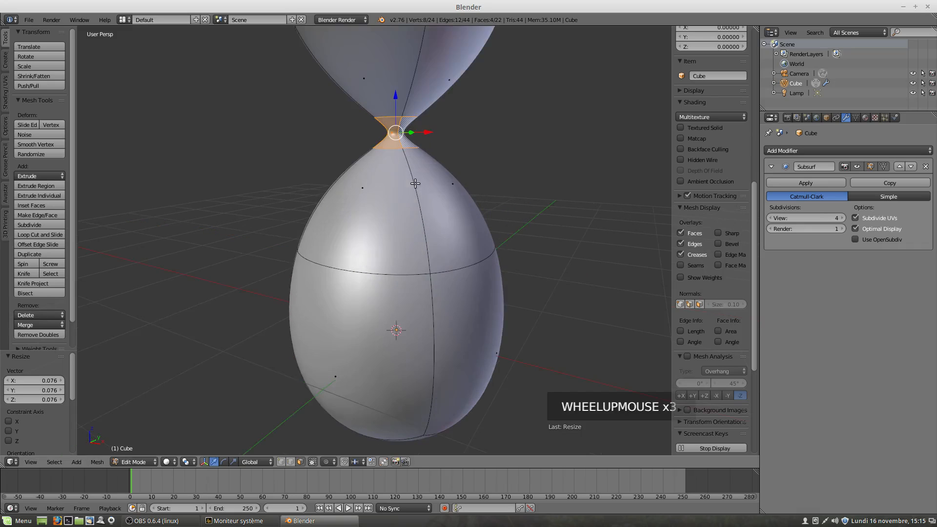
middle_click_drag(416, 174, 450, 179)
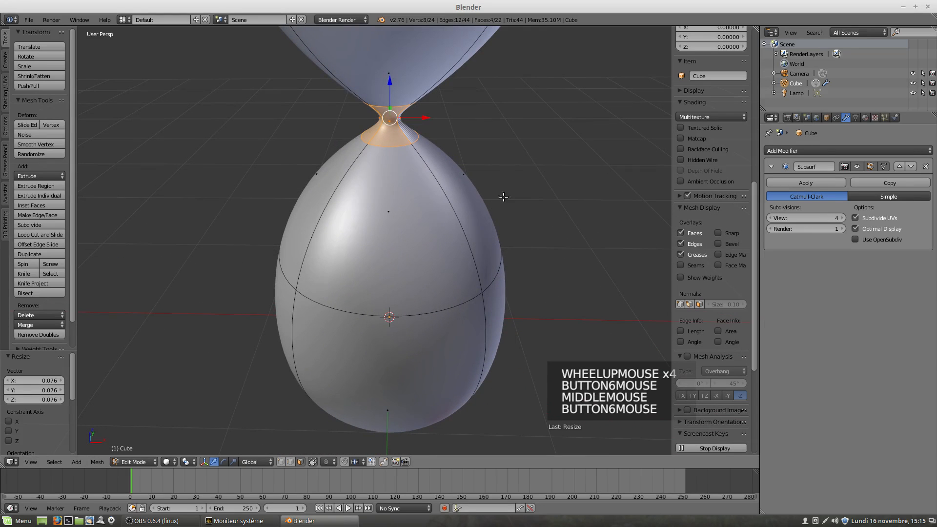
key("s")
key("s")
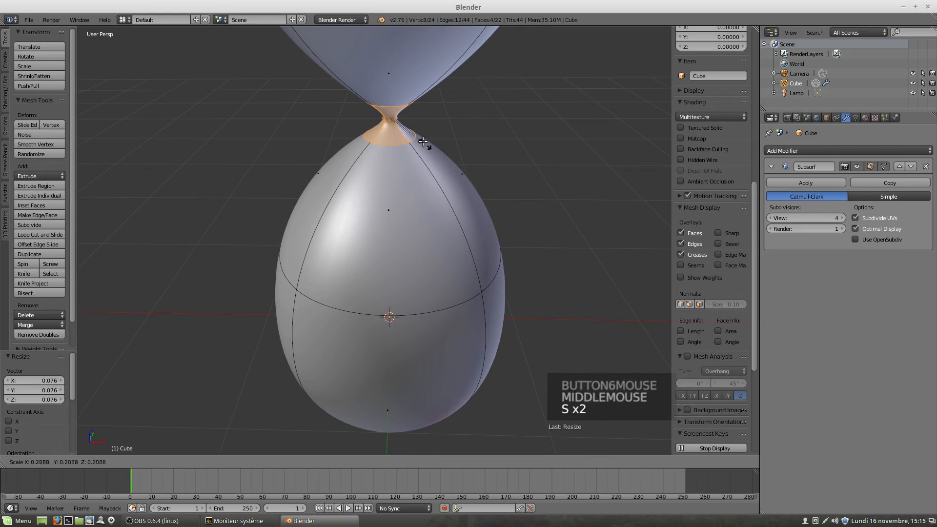
key("Return")
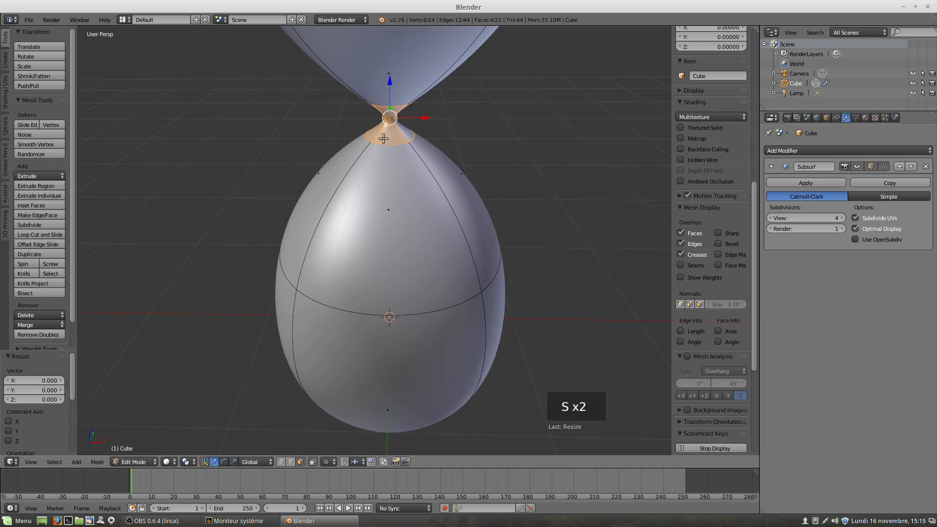
Step: Lower the View subdivisions stepwise to 1 to examine the pinched waist, and raise them back to 4
scroll(397, 124, "up", 2)
middle_click_drag(398, 125, 404, 114)
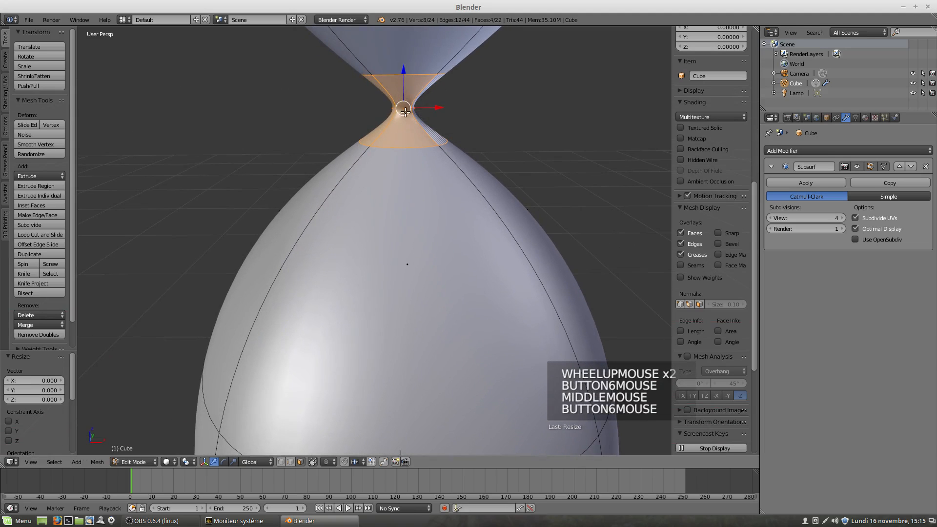
left_click(771, 218)
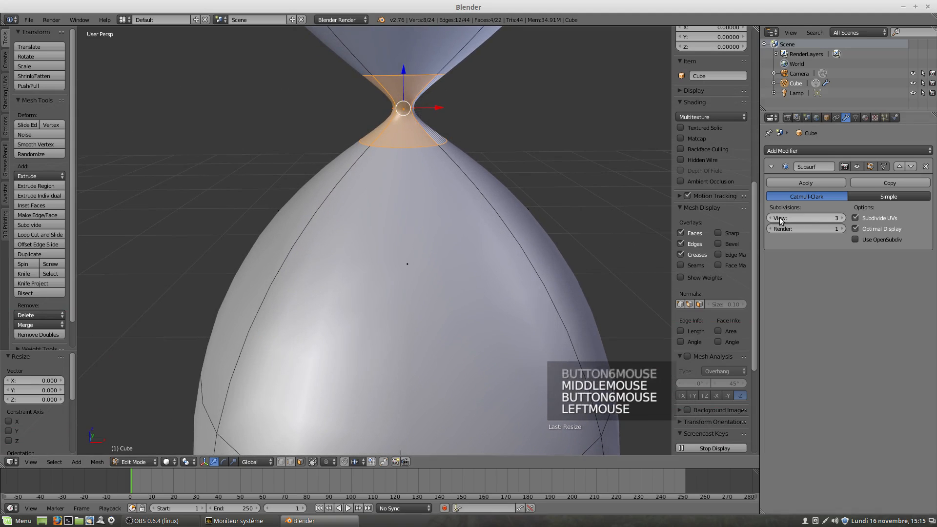
left_click(774, 218)
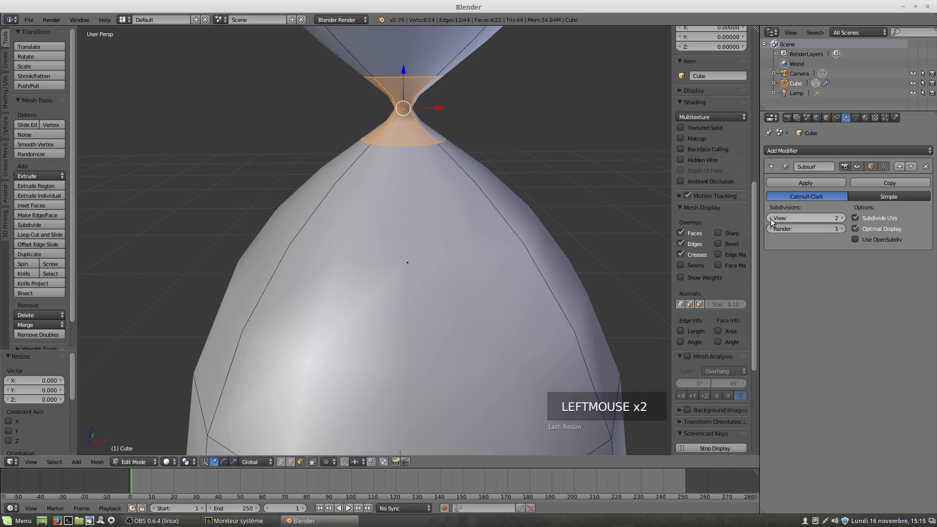
left_click(771, 218)
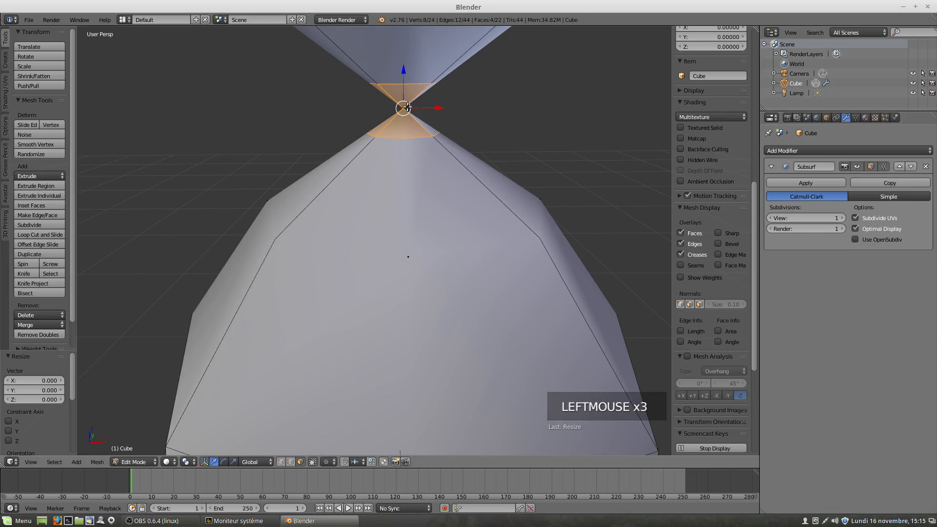
left_click(843, 218)
left_click(843, 217)
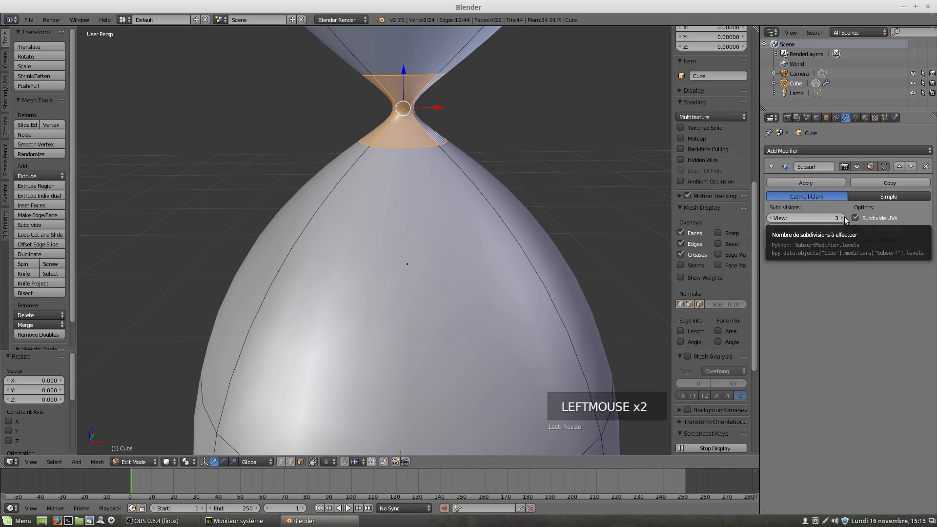
left_click(842, 219)
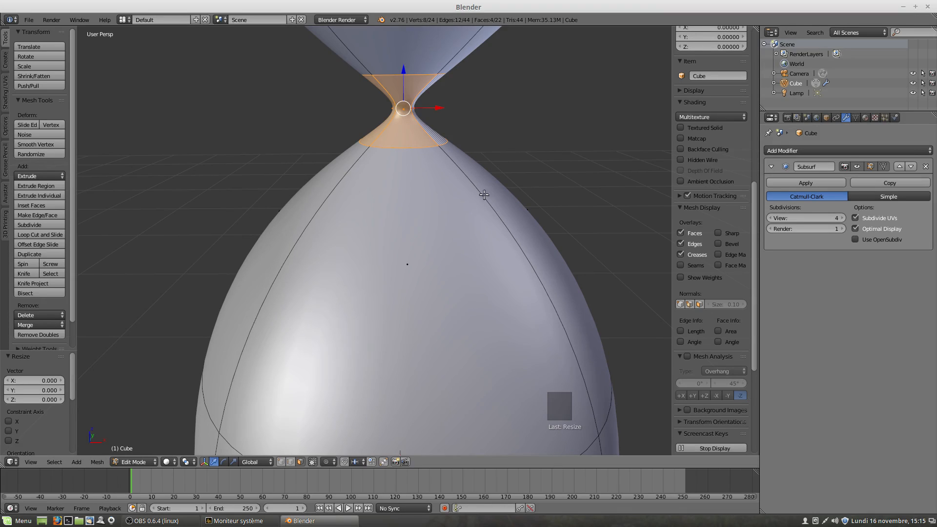
Step: Try a sliding loop cut around the upper part of the lower bulb, and undo it
key("ctrl+r")
left_click(490, 222)
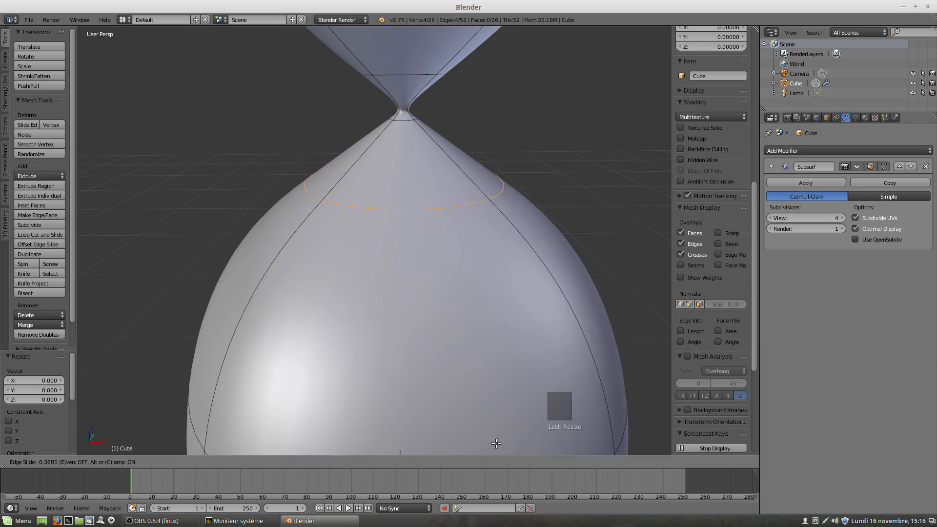
left_click(512, 114)
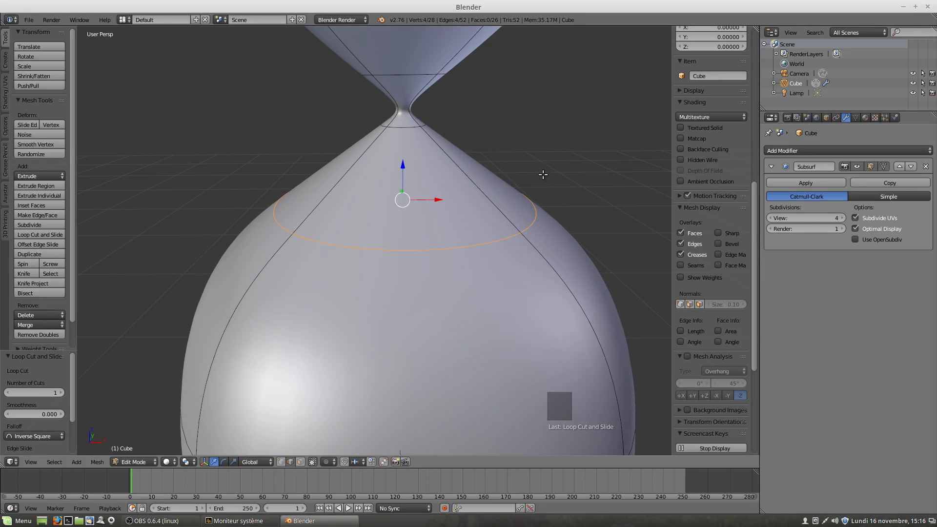
key("ctrl+z")
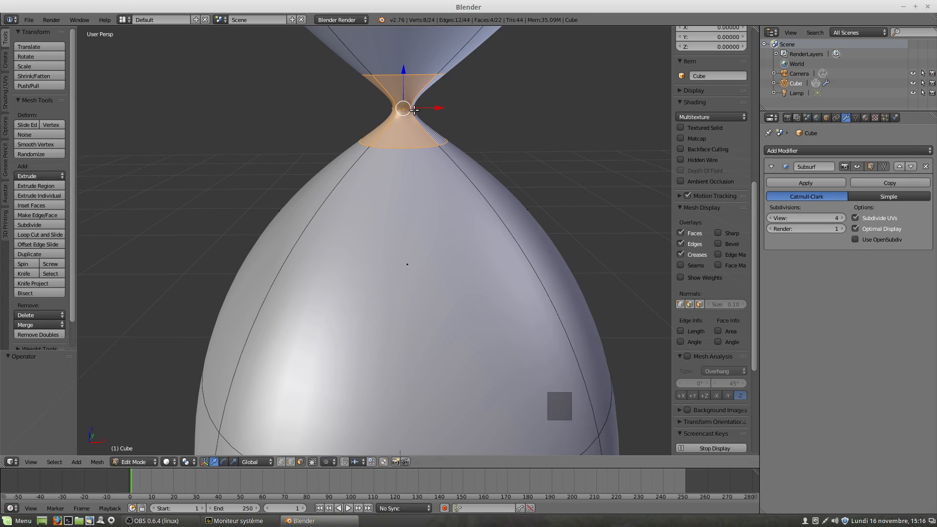
key("ctrl+r")
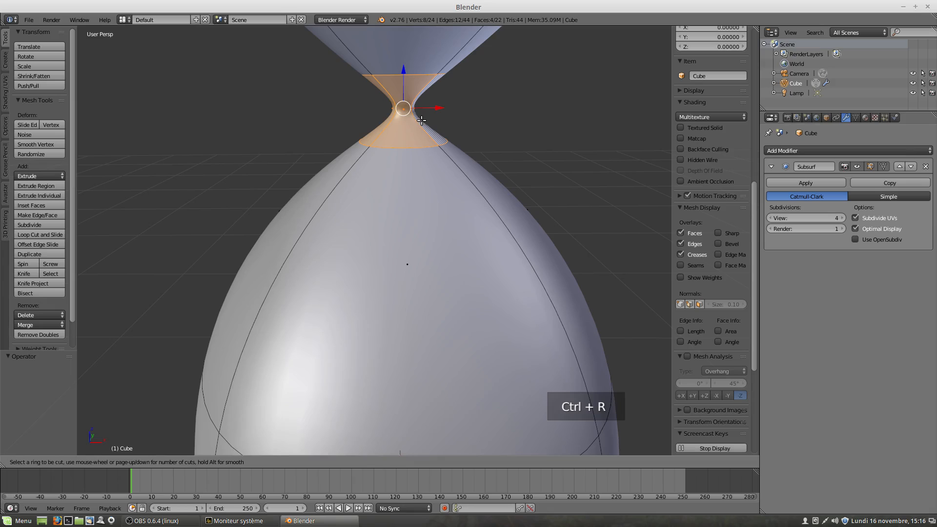
right_click(422, 120)
key("ctrl+r")
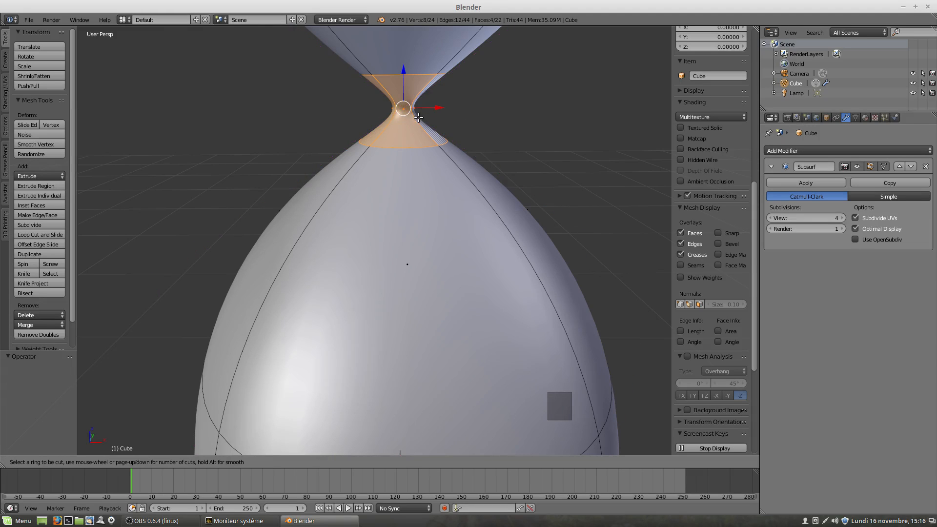
key("Escape")
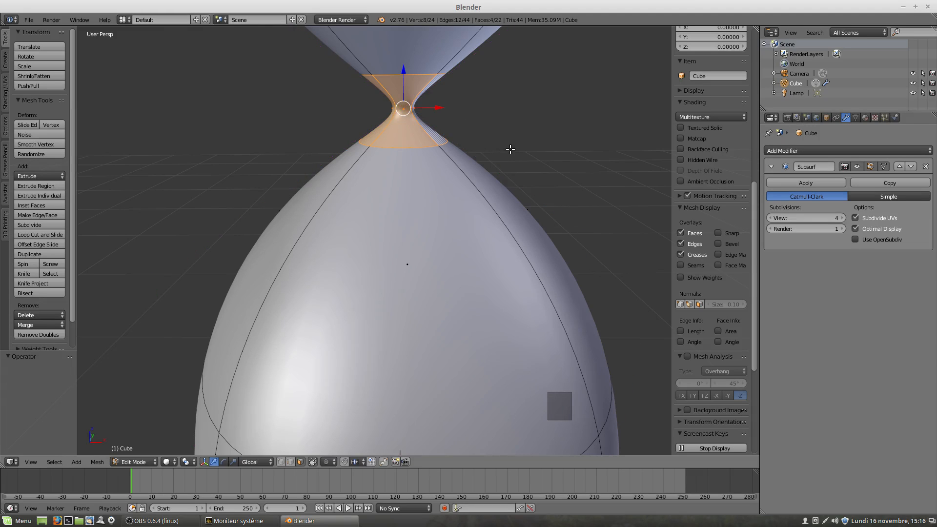
Step: Try to scale the pinched waist faces back up by about 18.69
key("s")
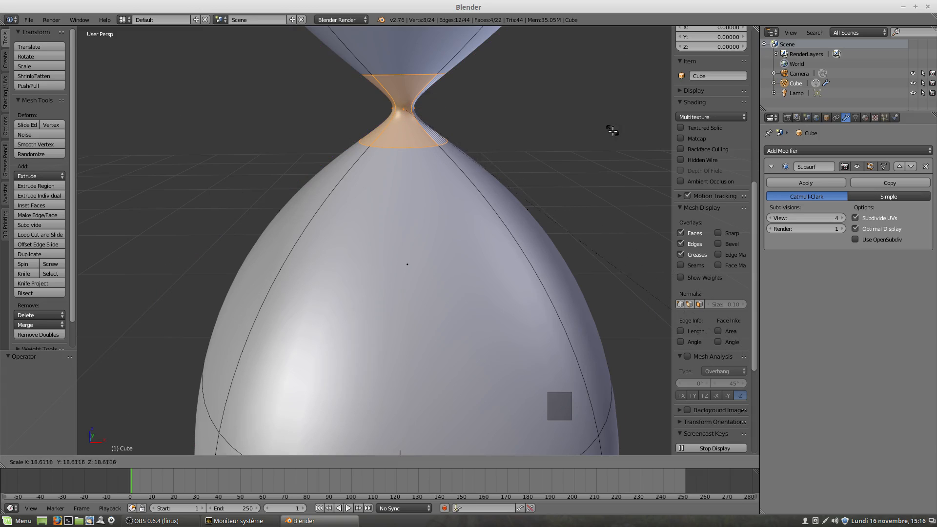
left_click(602, 169)
middle_click_drag(428, 128, 434, 144)
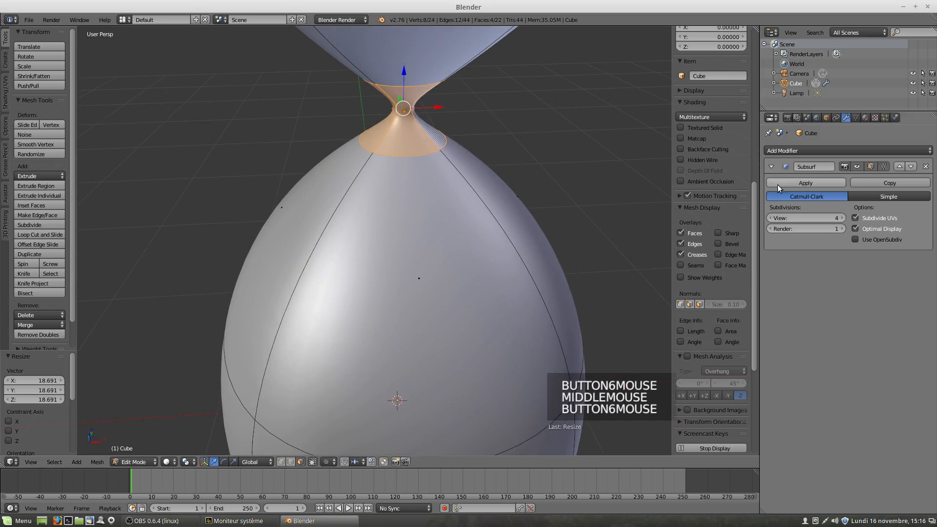
Step: Lower the Subsurf modifier's View subdivisions to 0 to expose the base mesh at the waist
left_click(769, 218)
left_click(769, 218)
left_click(769, 218)
left_click(770, 218)
left_click(769, 218)
left_click(769, 218)
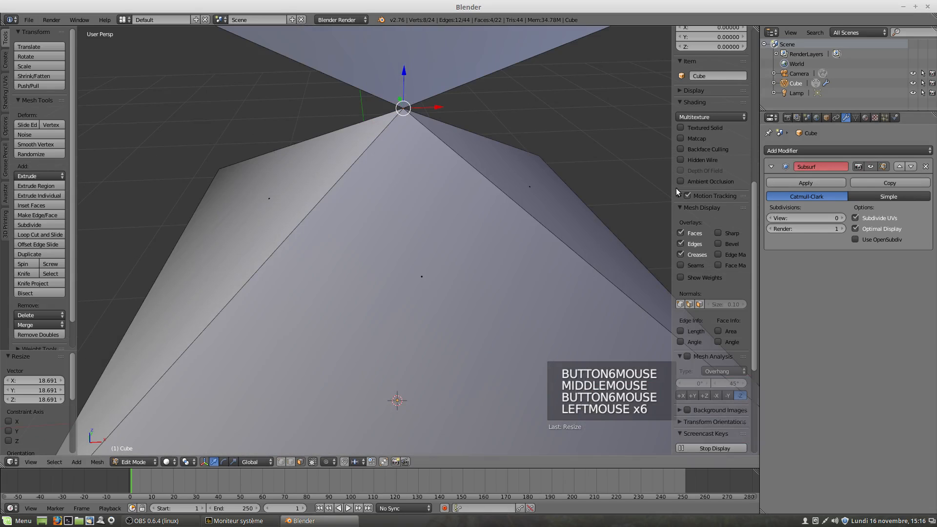
middle_click_drag(466, 116, 429, 127)
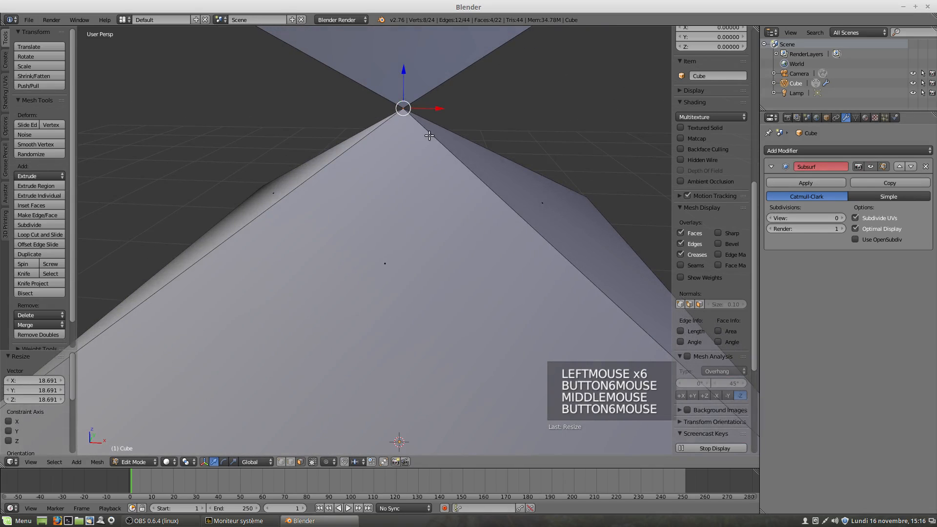
key("s")
key("s")
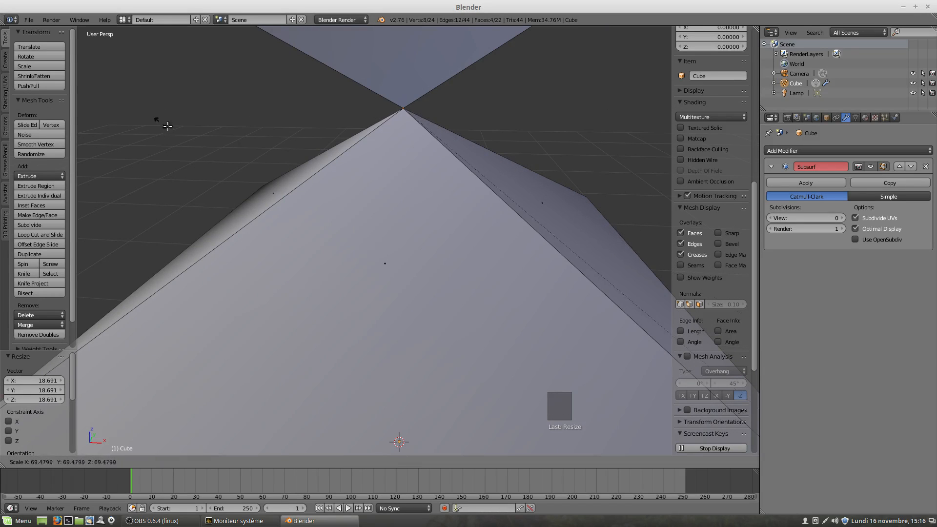
right_click(513, 235)
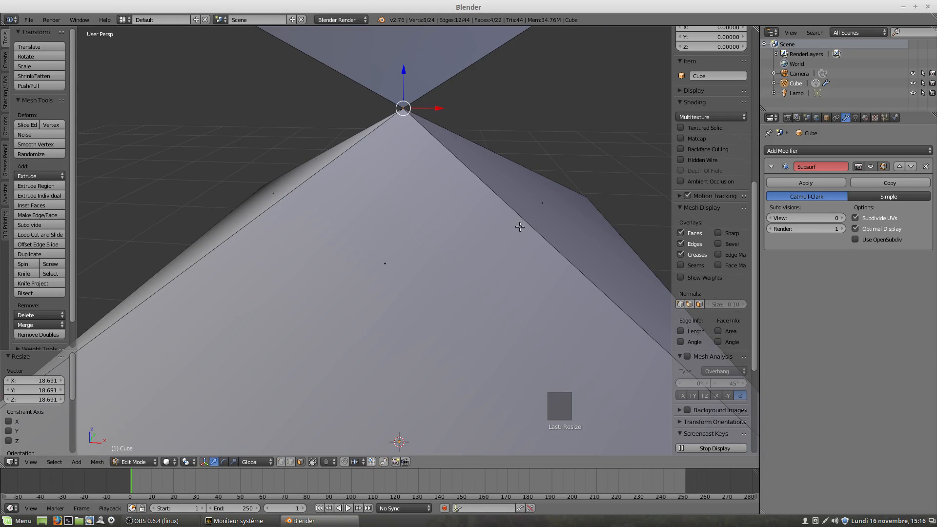
Step: Undo the previous waist edits back to the wider, unpinched base mesh
key("ctrl+z")
key("ctrl+z")
key("ctrl+z")
key("ctrl+z")
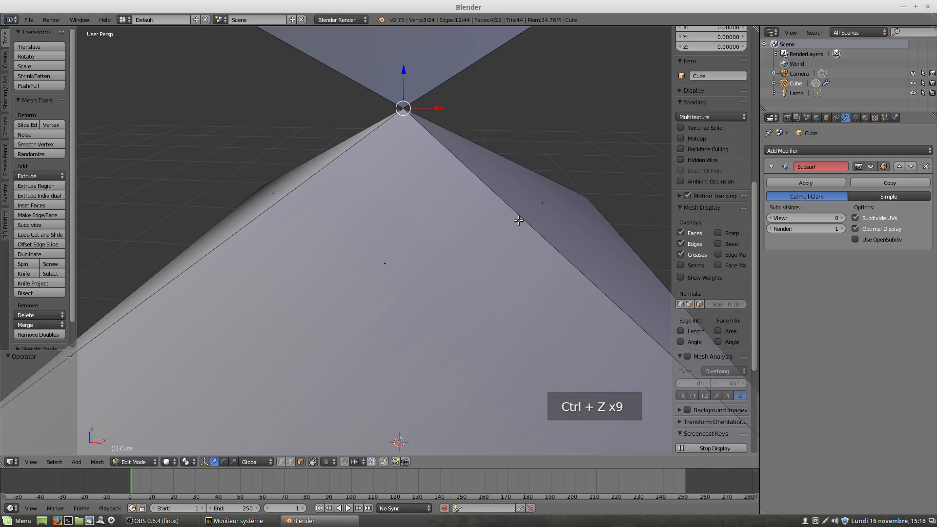
key("ctrl+z")
key("ctrl+z")
key("ctrl+z")
key("ctrl+z")
key("ctrl+z")
key("ctrl+z")
key("ctrl+z")
key("ctrl+z")
key("ctrl+z")
key("ctrl+z")
key("ctrl+z")
key("ctrl+z")
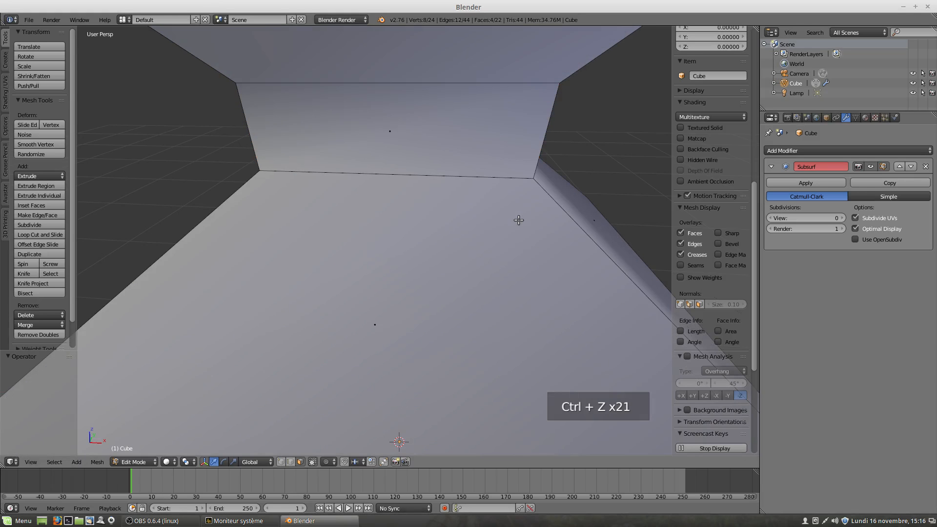
Step: Select the ring of faces around the waist and scale it down to about 0.069
middle_click_drag(522, 222, 521, 203)
scroll(522, 203, "down", 3)
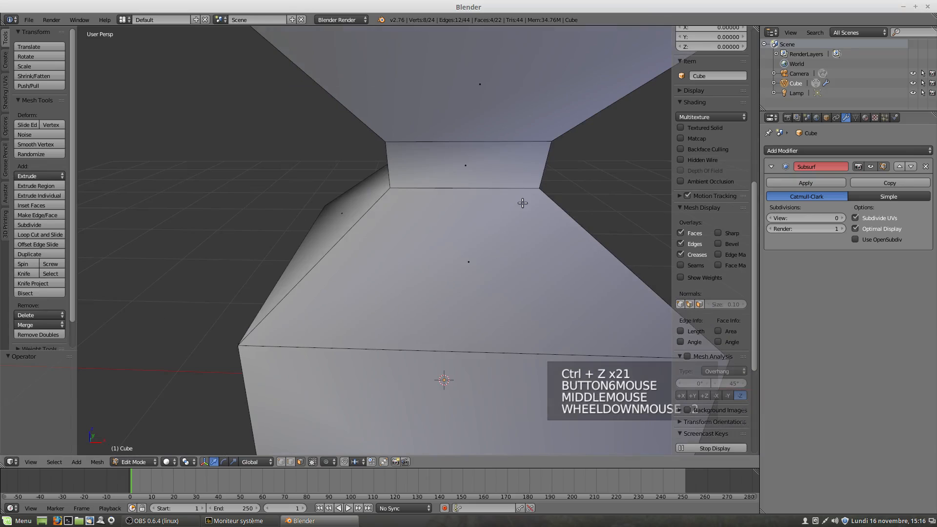
right_click(550, 164, "alt")
key("s")
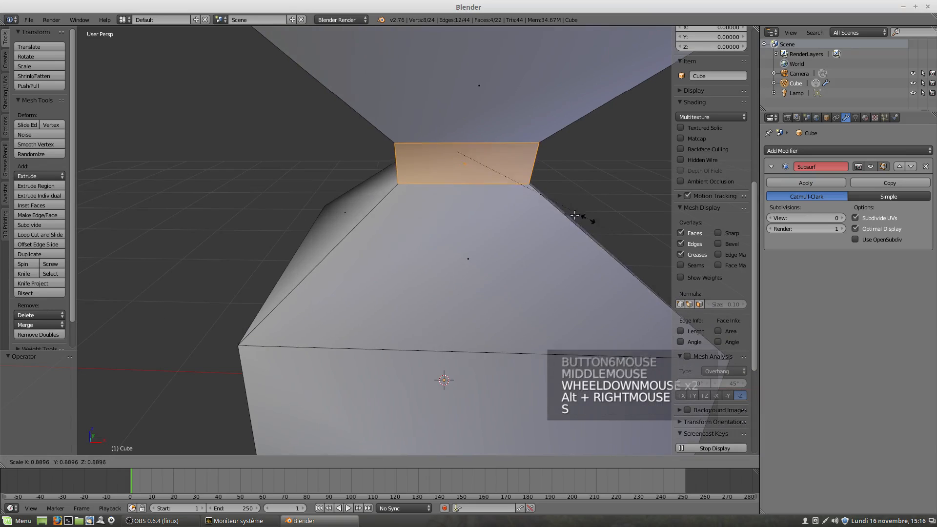
left_click(458, 163)
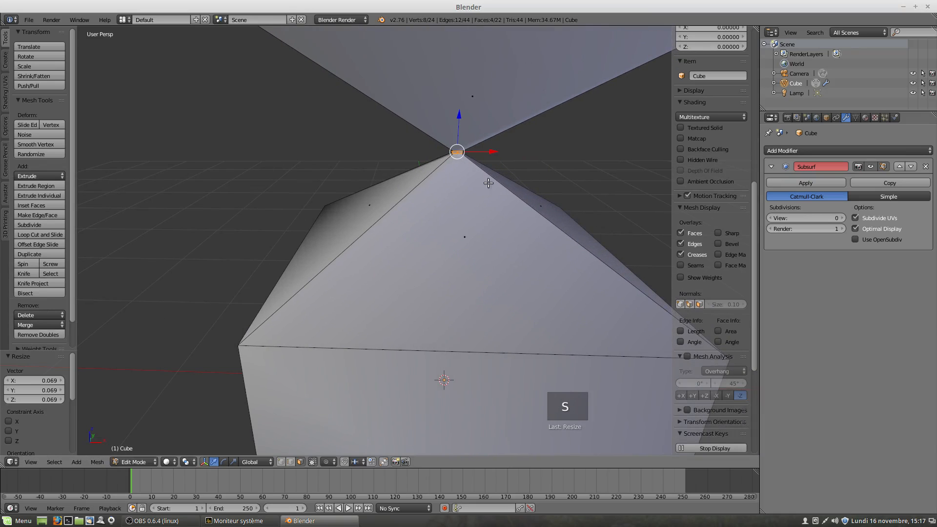
Step: Set the Subsurf modifier's View subdivisions to 3
left_click(842, 218)
left_click(843, 218)
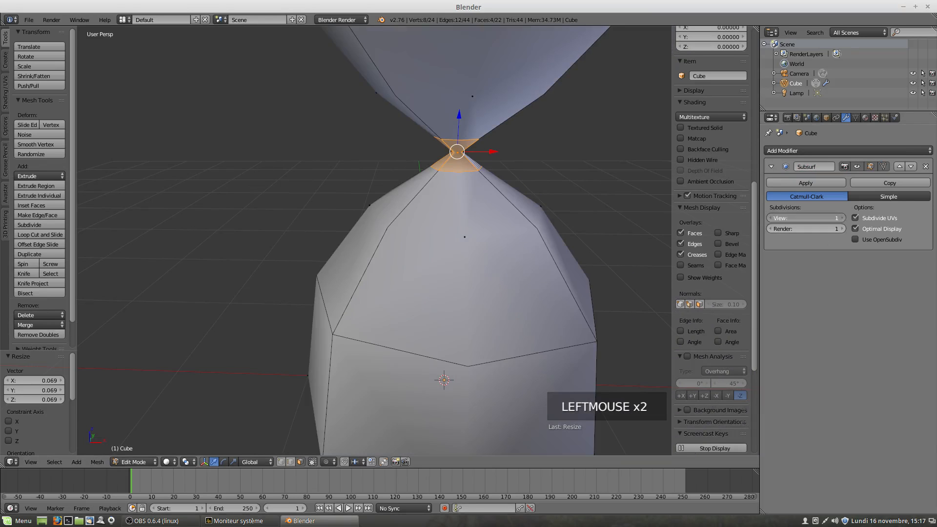
left_click(843, 218)
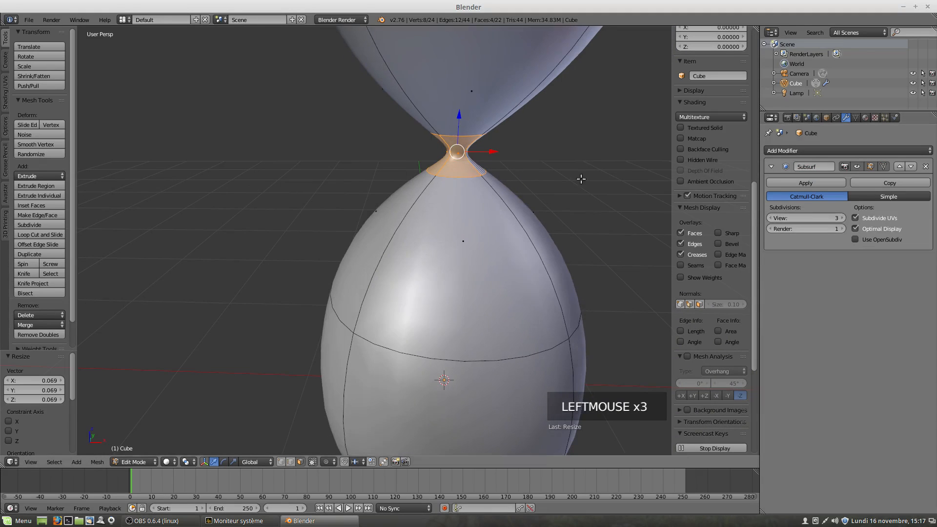
scroll(492, 158, "up", 3)
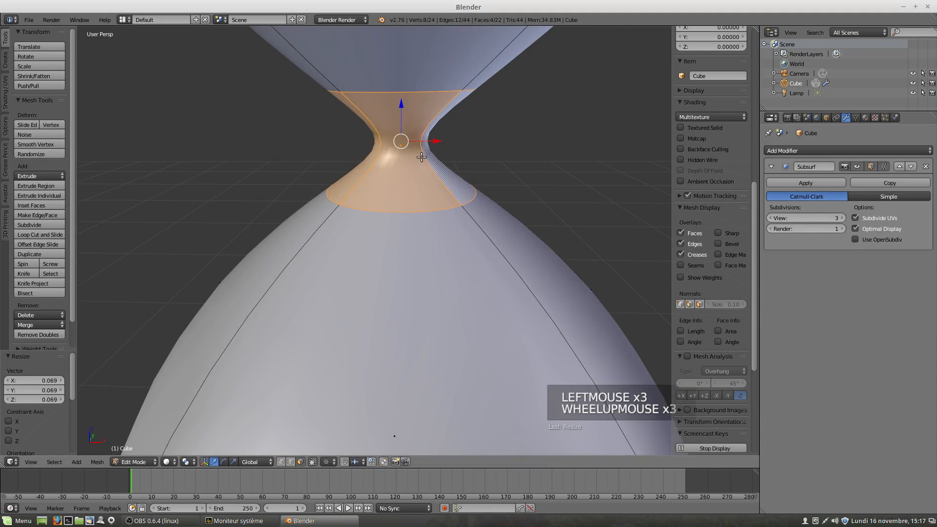
Step: Add a centred loop cut around the pinched waist and scale the new loop down to about 0.085
key("ctrl+r")
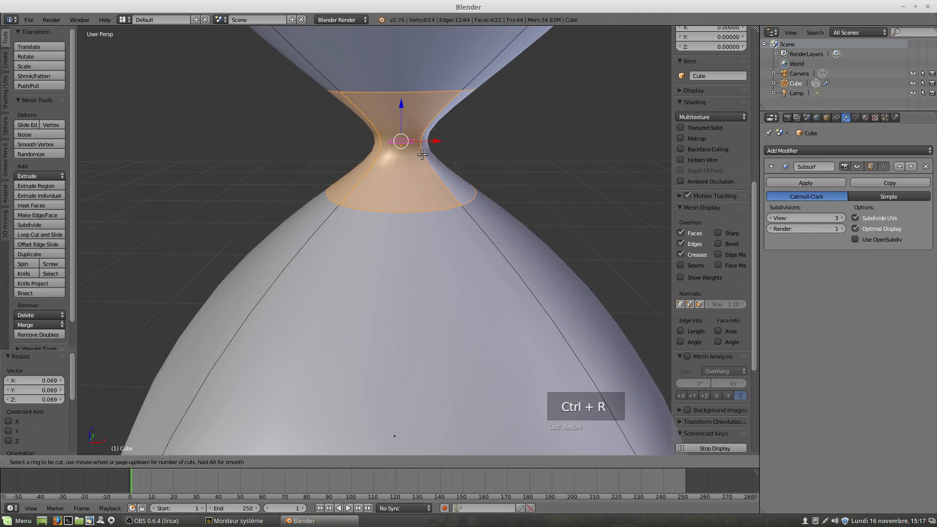
left_click(422, 155)
right_click(422, 154)
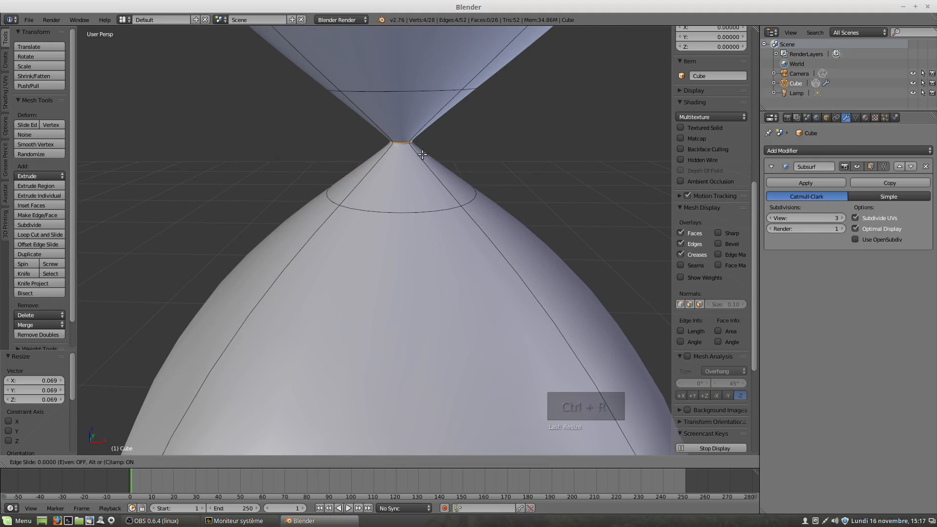
key("s")
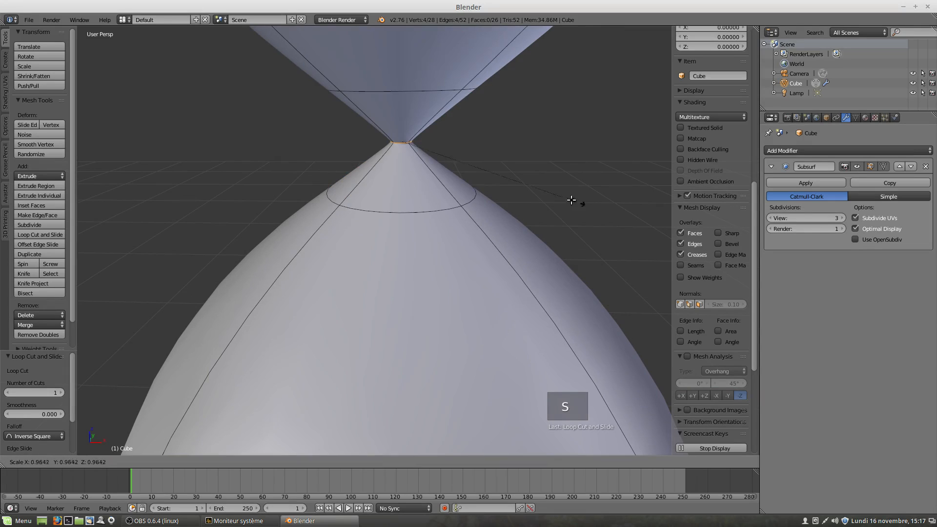
left_click(412, 151)
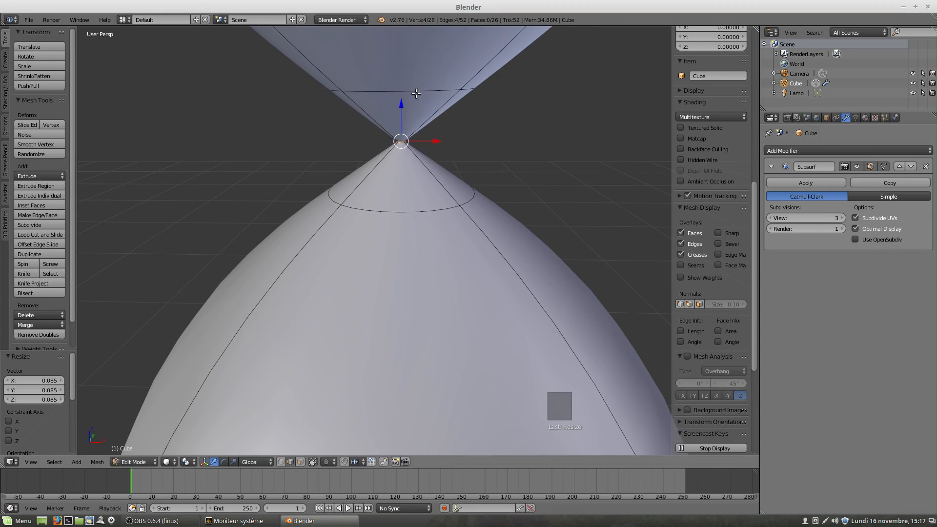
Step: Shrink the waist's center edge loop further by a factor of about 0.299
scroll(518, 202, "up", 3)
scroll(510, 209, "down", 3)
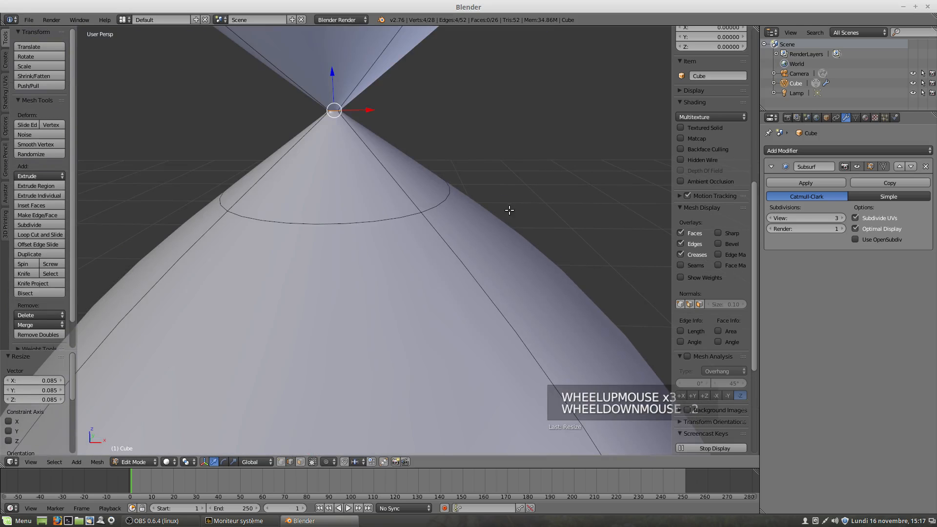
middle_click_drag(423, 172, 444, 205, "shift")
scroll(444, 207, "up", 1)
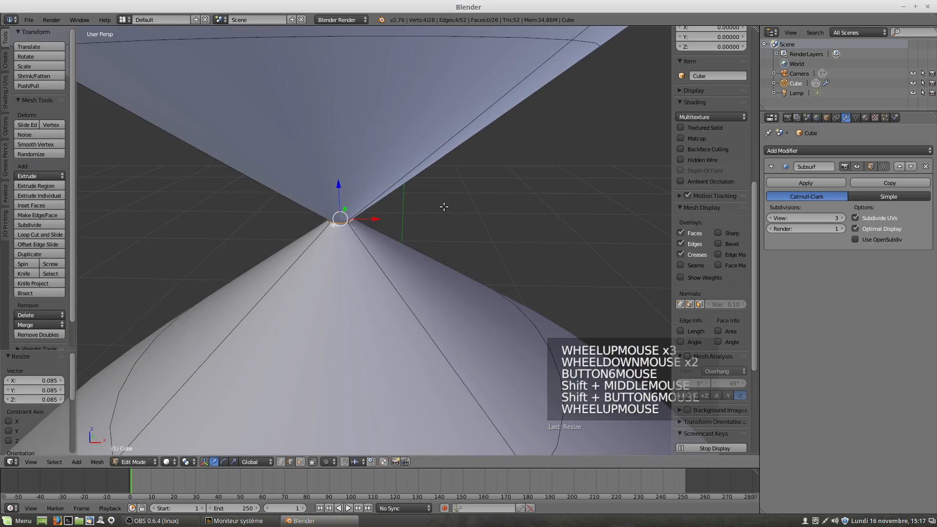
middle_click_drag(485, 231, 483, 207)
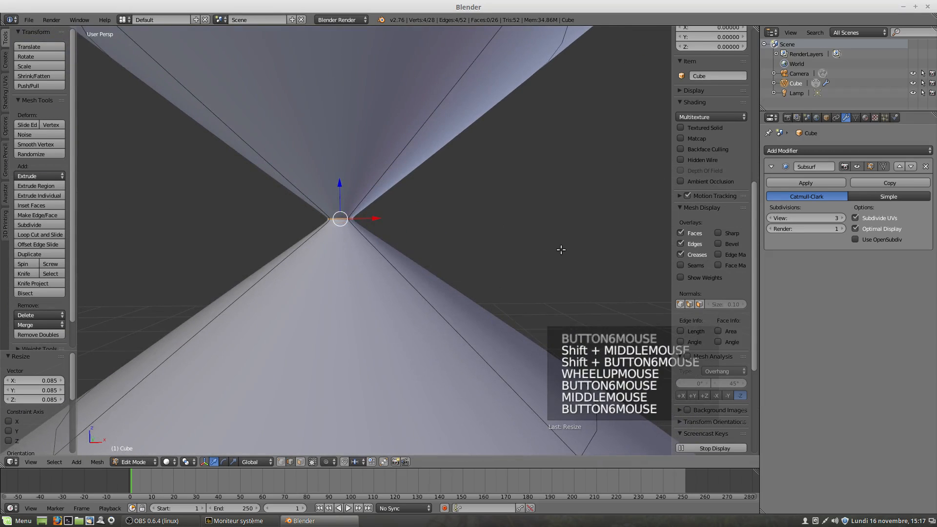
key("s")
key("s")
left_click(405, 219)
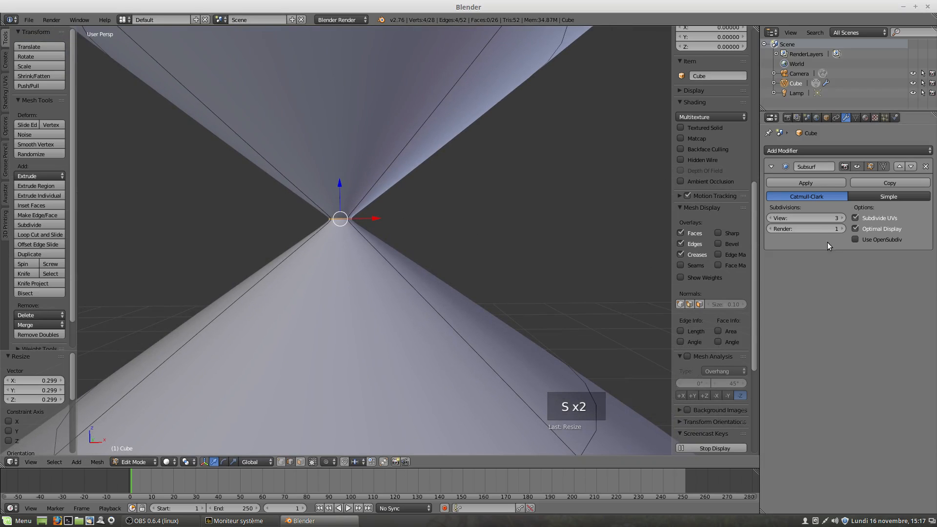
Step: Raise the Subsurf modifier's View subdivisions to 4 and examine the pinched waist
left_click(840, 220)
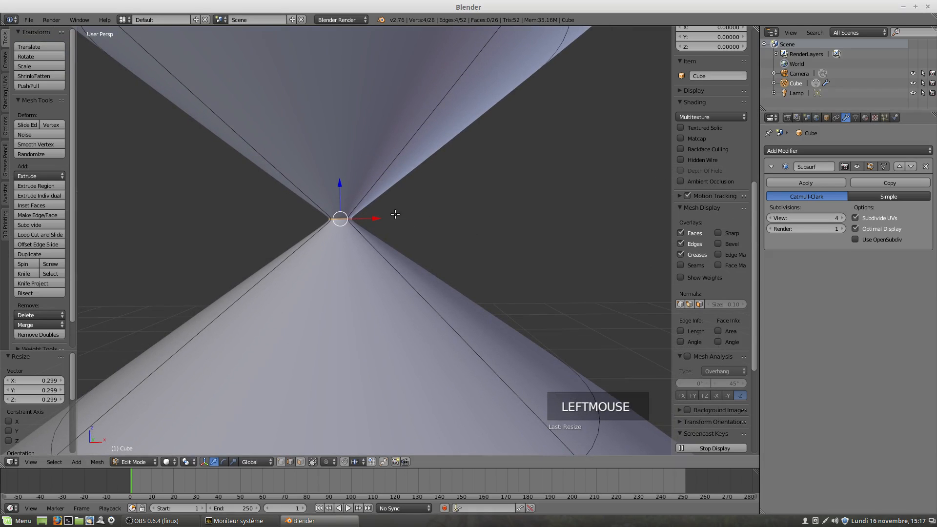
scroll(374, 237, "down", 3)
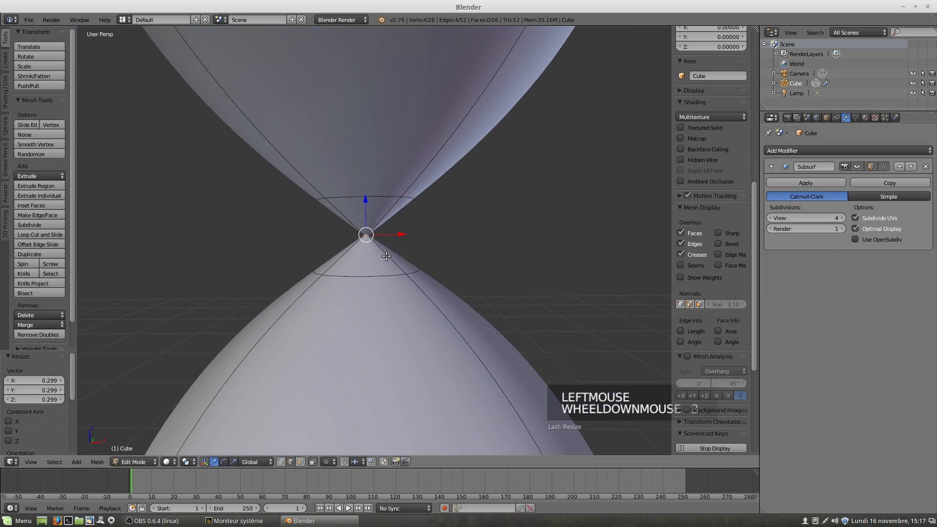
scroll(386, 255, "up", 3)
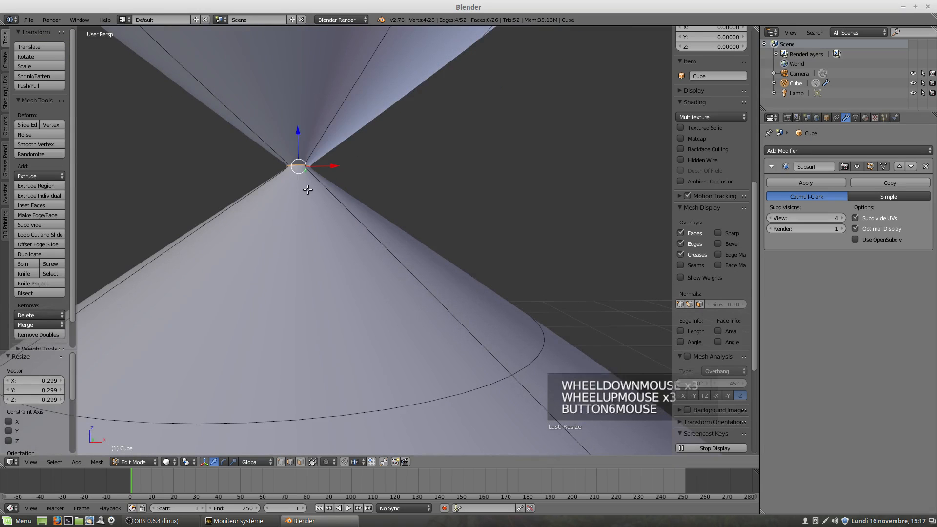
middle_click_drag(309, 189, 318, 199)
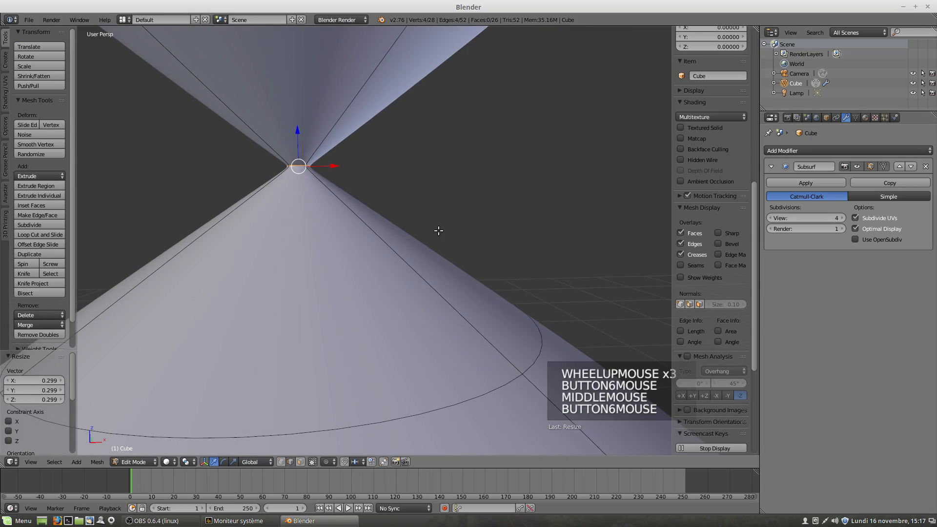
Step: Scale the waist's center edge loop up by about 12.437
key("s")
key("s")
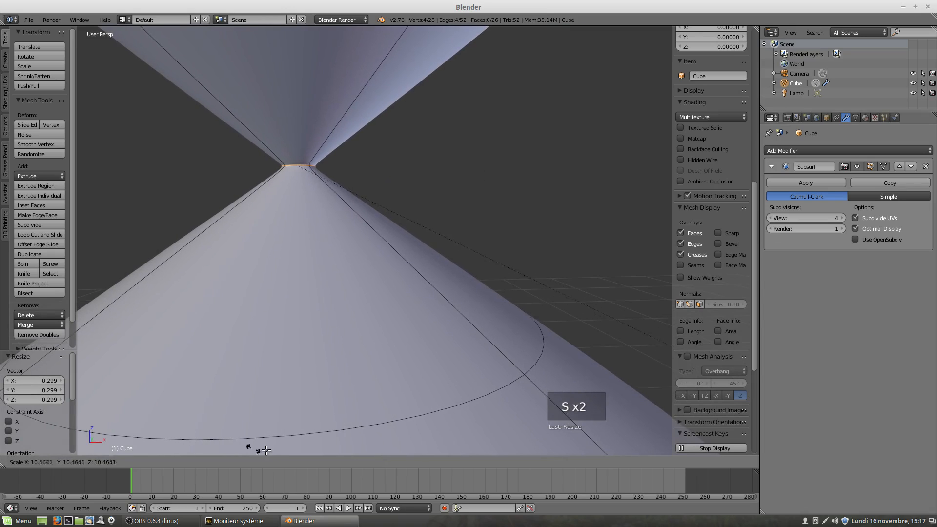
left_click(485, 222)
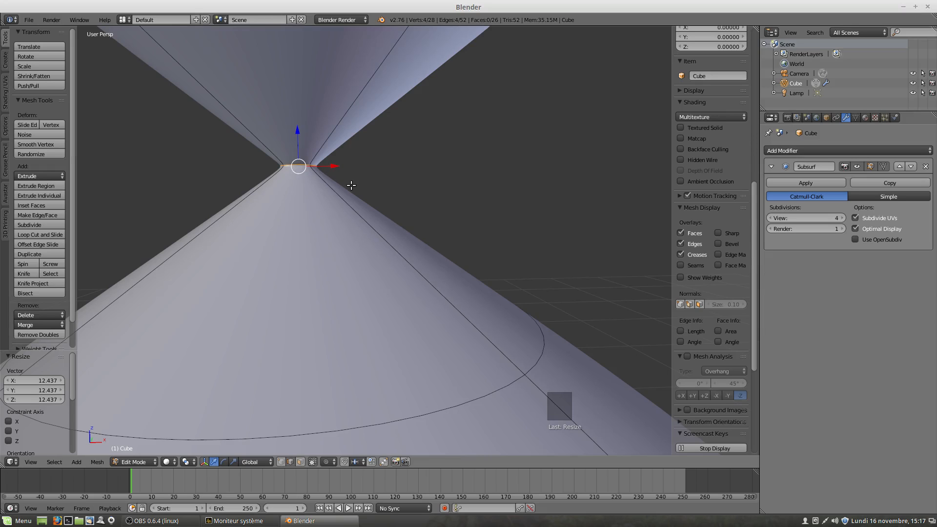
Step: Enlarge the same waist loop again by a factor of about 8.789
scroll(351, 185, "down", 5)
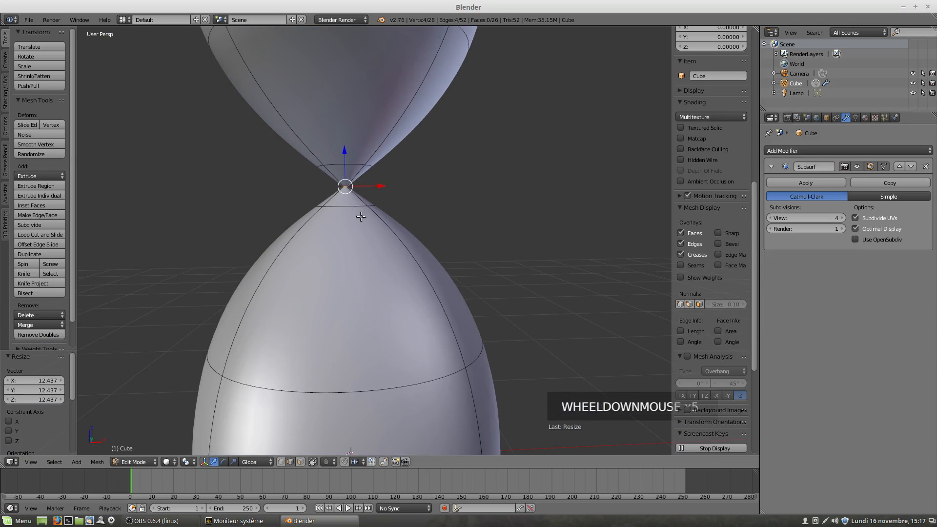
key("s")
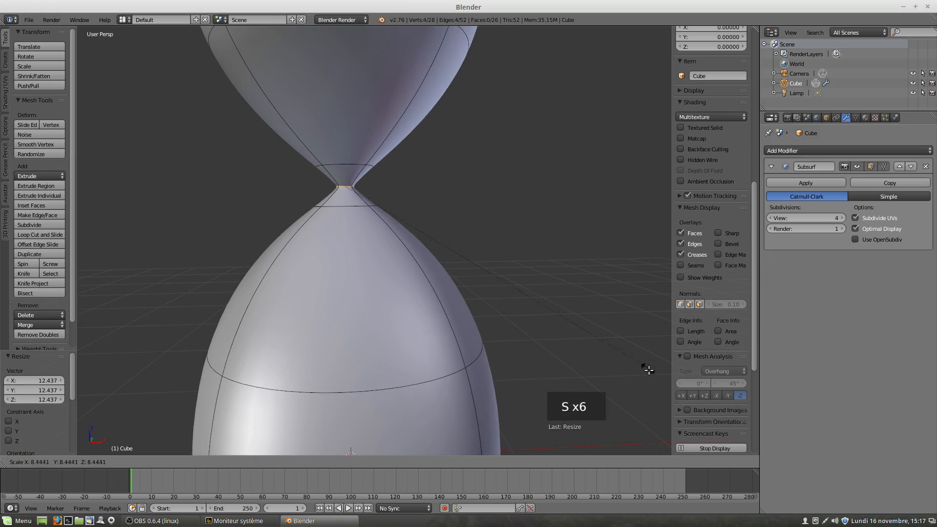
left_click(653, 374)
Step: Set the Subsurf modifier's View subdivisions to 3 and turn off fitting the edit cage to the modifier result
middle_click_drag(532, 312, 510, 214, "shift")
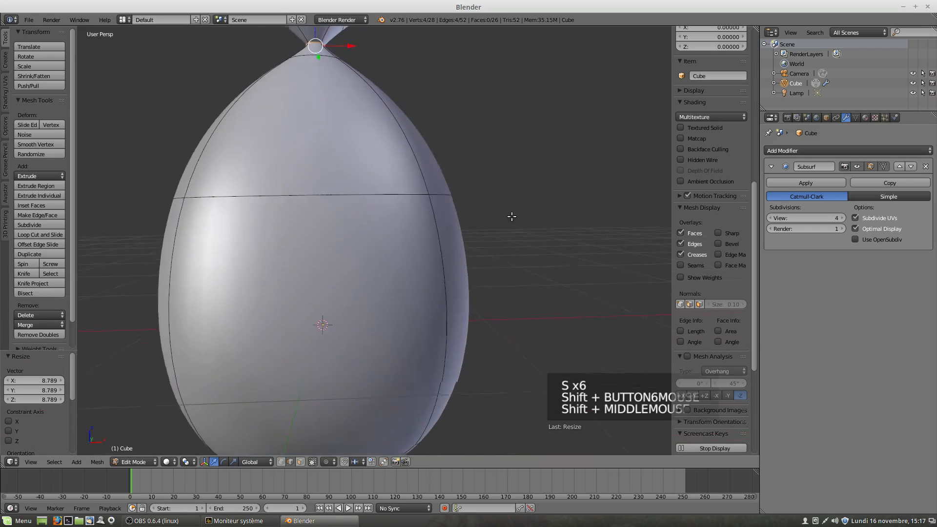
middle_click_drag(466, 287, 466, 229, "shift")
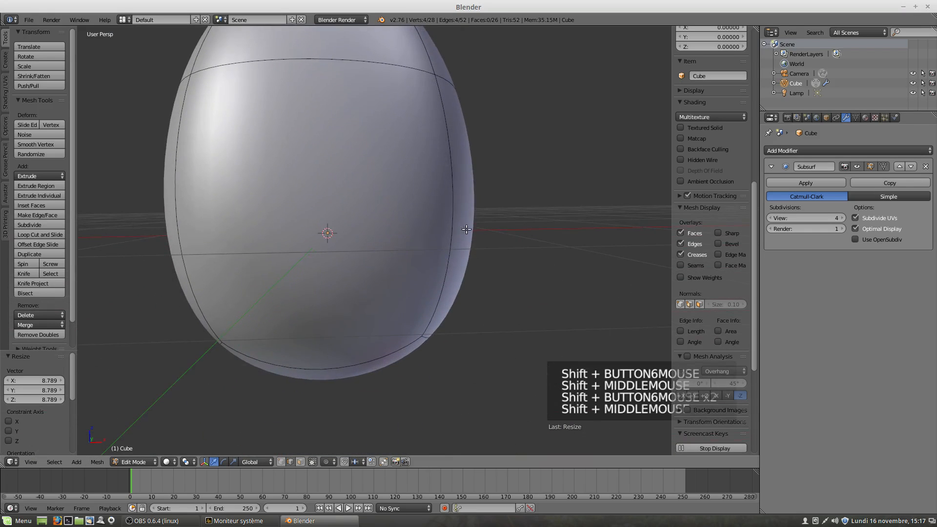
left_click(771, 218)
left_click(883, 166)
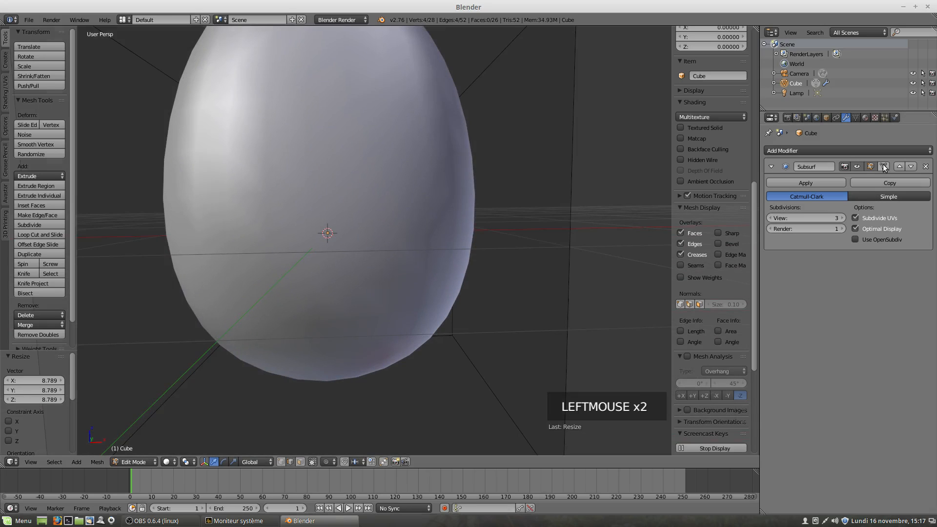
Step: Switch to face selection and select the bottom face of the lower bulb's base cage
scroll(567, 260, "down", 4)
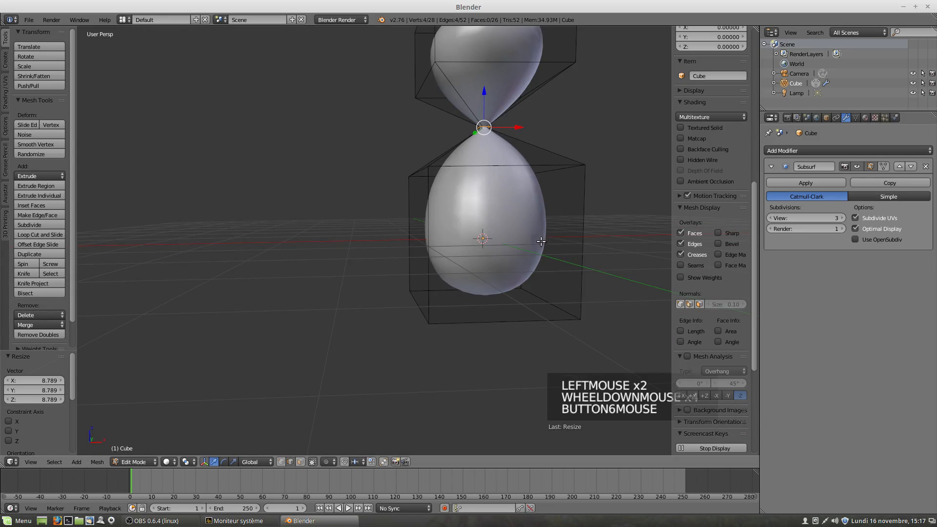
middle_click_drag(565, 259, 505, 250)
scroll(505, 250, "up", 1)
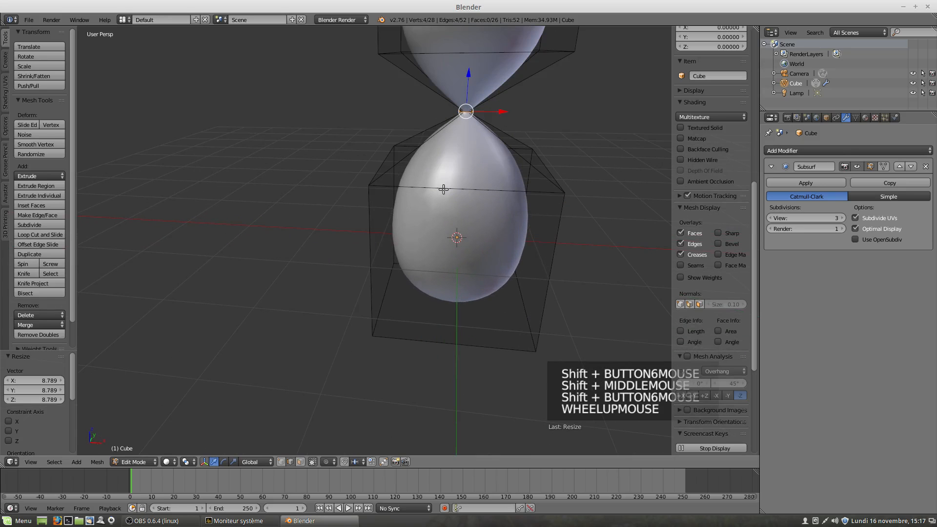
middle_click_drag(463, 184, 426, 176)
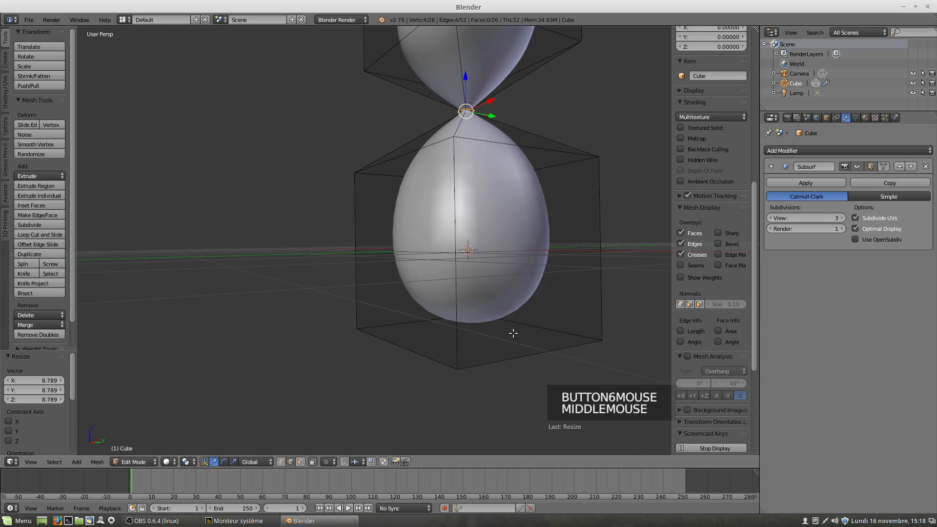
mouse_move(469, 351)
middle_mouse_down()
mouse_move(488, 351)
mouse_move(479, 360)
mouse_move(484, 344)
middle_mouse_up()
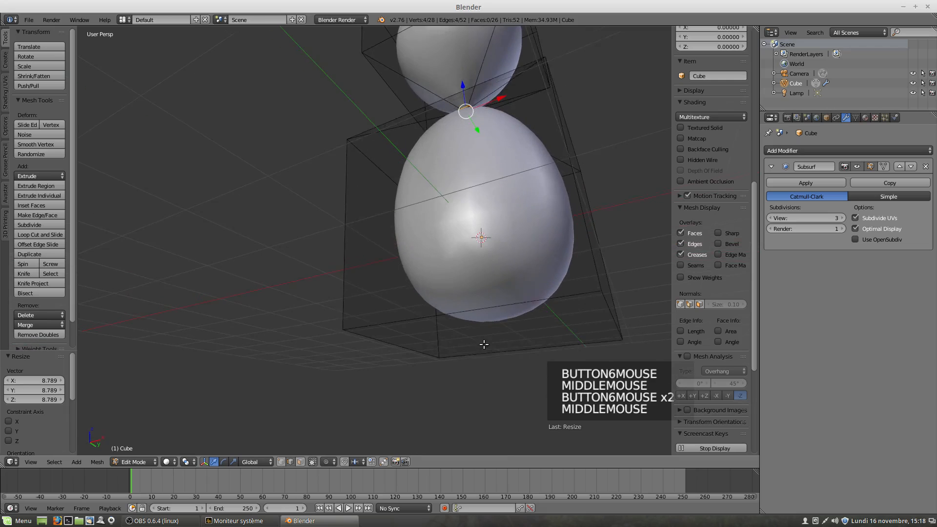
left_click(301, 462)
right_click(505, 324)
scroll(512, 360, "down", 2)
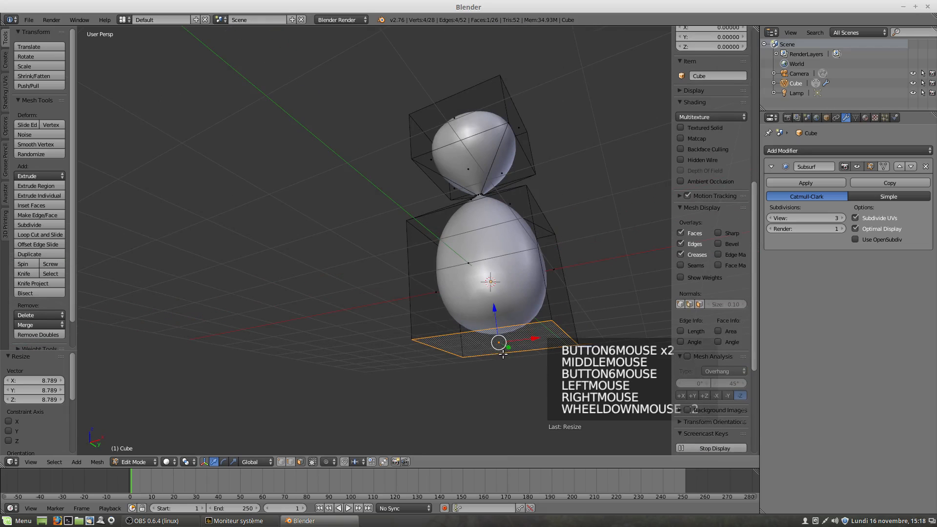
Step: Add a horizontal loop cut to the lower bulb's base cage and slide it down close to the bottom face
middle_click_drag(510, 354, 456, 297, "shift")
key("ctrl+r")
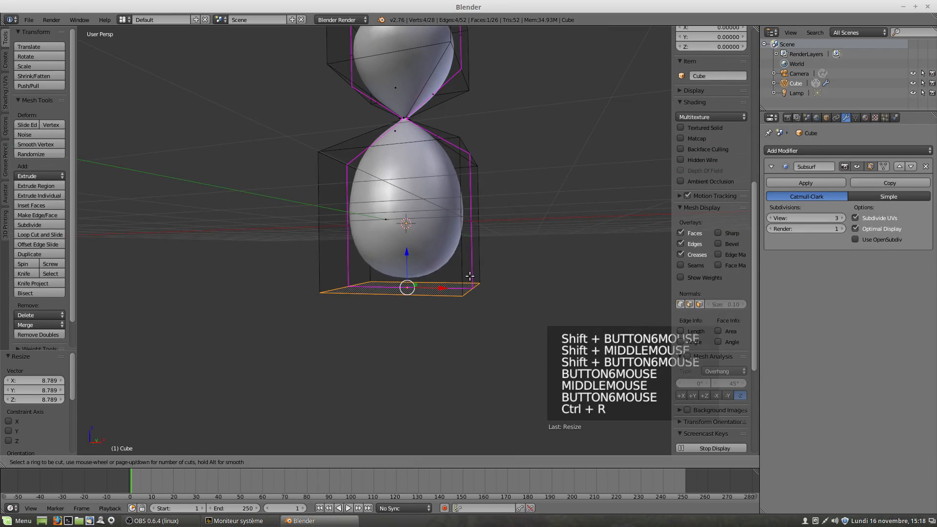
left_click(459, 281)
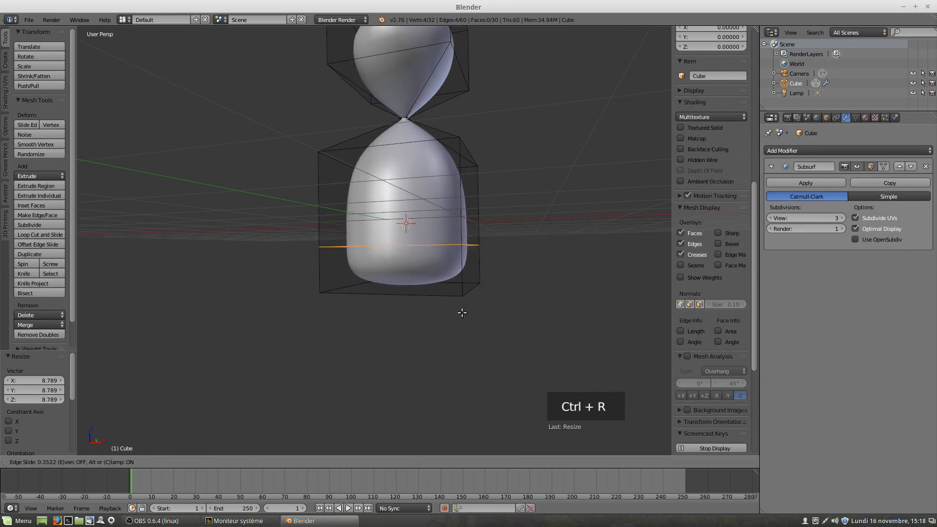
left_click(477, 359)
middle_click_drag(456, 325, 468, 293)
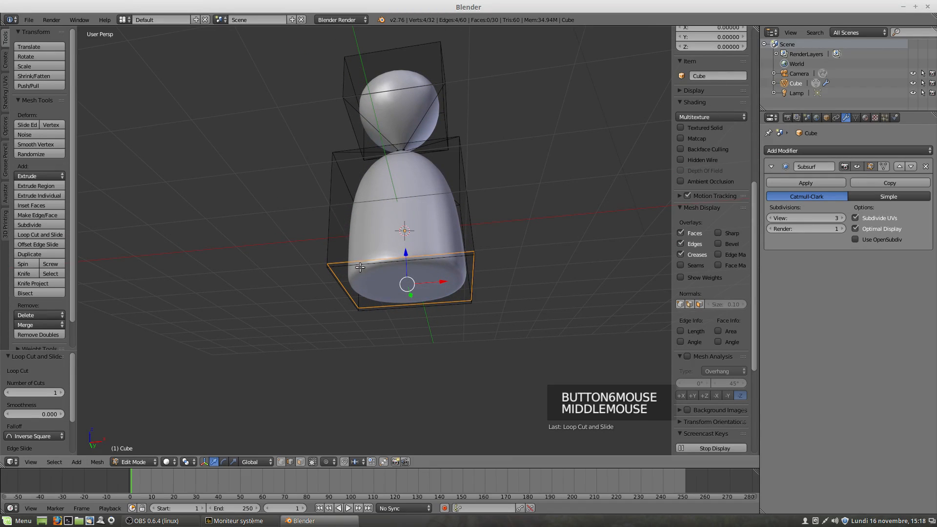
middle_click_drag(407, 288, 424, 314)
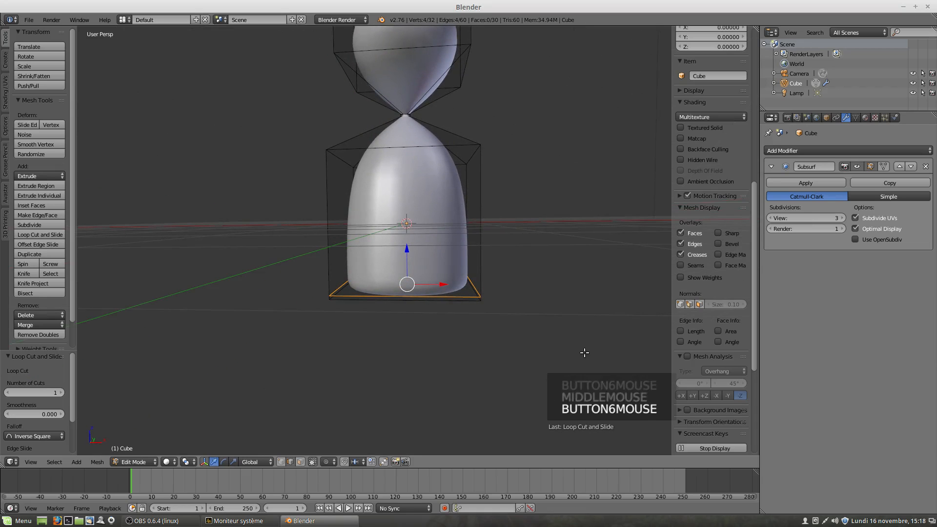
middle_click_drag(510, 301, 489, 233)
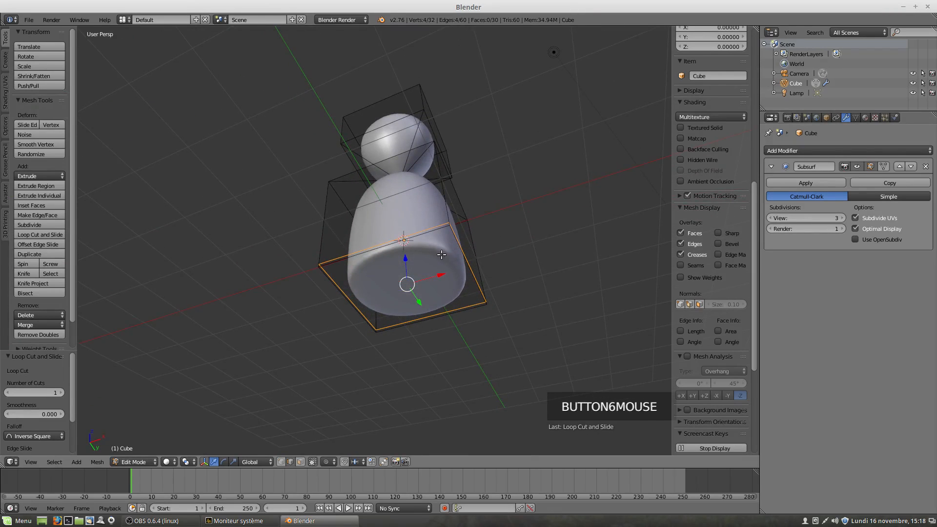
middle_click_drag(447, 262, 419, 291)
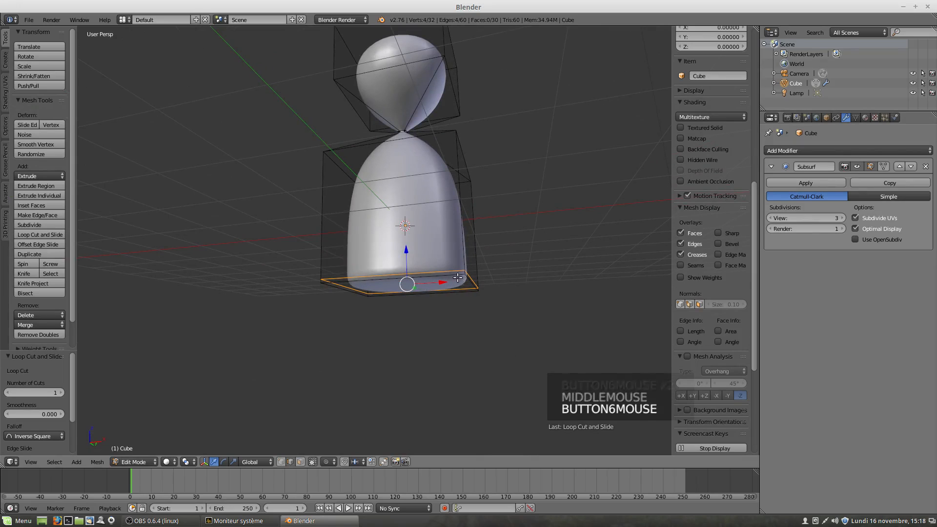
middle_click_drag(466, 267, 470, 263)
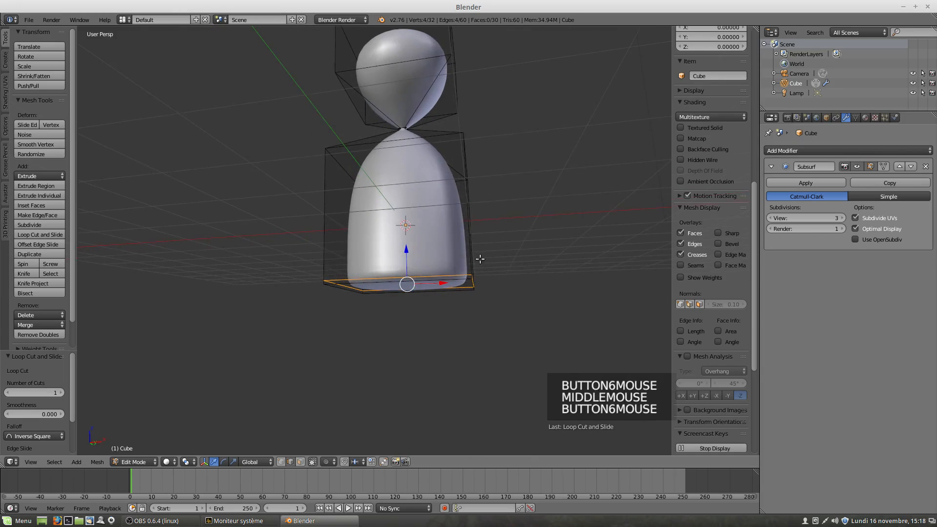
Step: Add a second horizontal loop cut to the lower bulb's cage and slide it down just above the previous loop
key("ctrl+r")
left_click(481, 258)
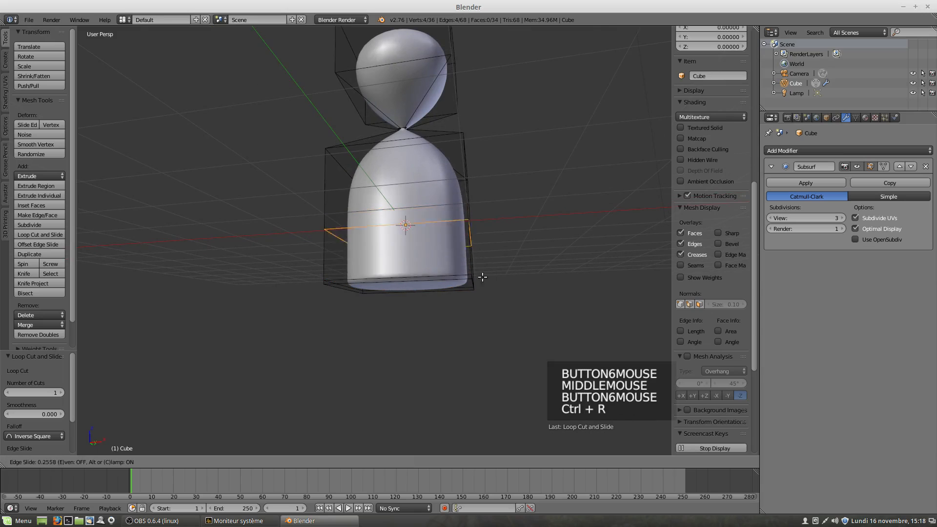
left_click(488, 306)
middle_click_drag(488, 306, 461, 308)
scroll(425, 267, "up", 2)
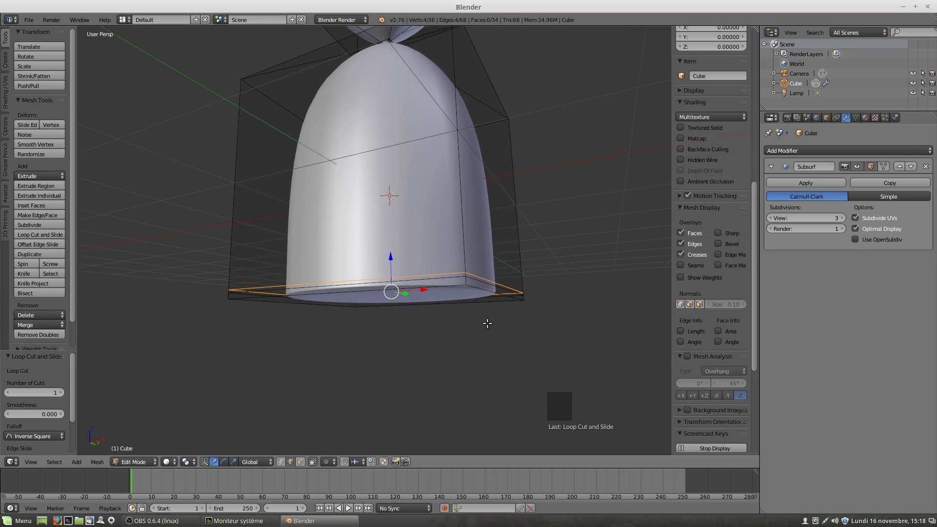
Step: Undo both loop cuts near the lower bulb's base
key("ctrl+z")
key("ctrl+z")
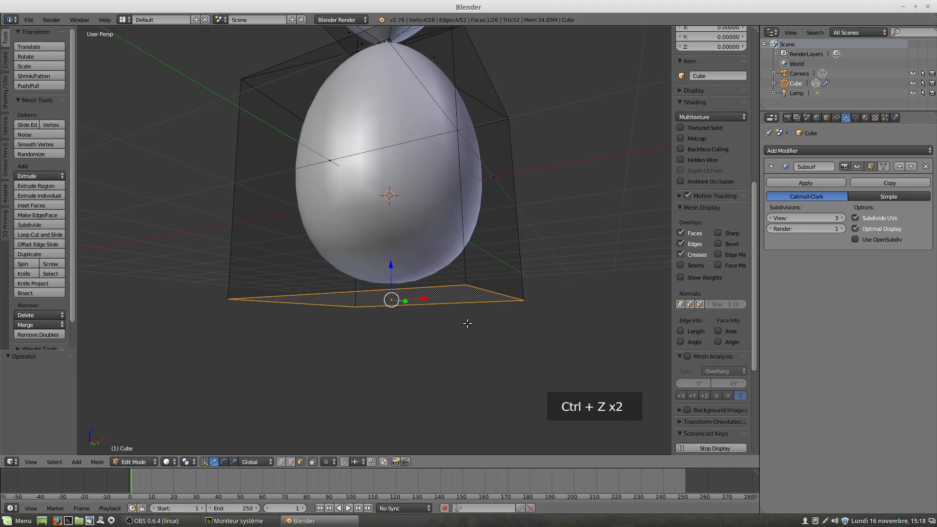
middle_click_drag(441, 317, 441, 293)
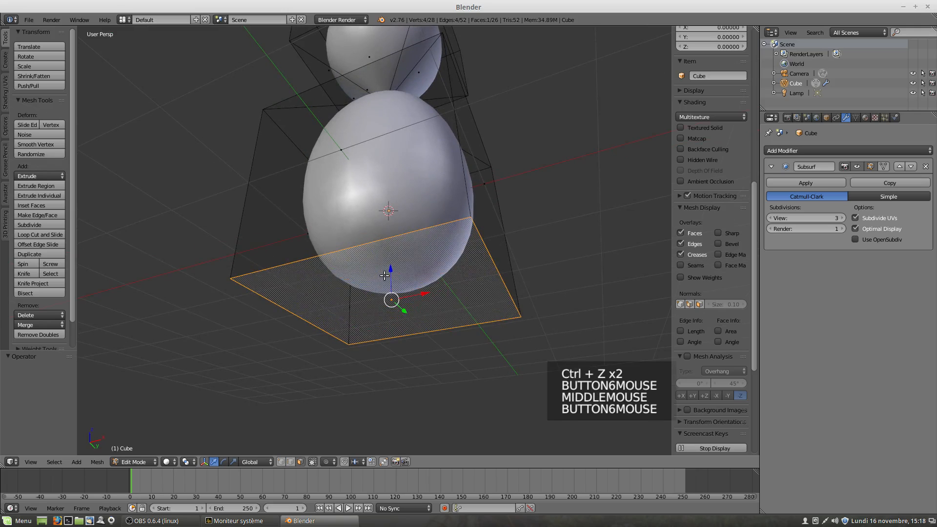
Step: Set the Mean Crease of the lower bulb's bottom face to 0.98 and inspect the rounded base from the side
scroll(701, 246, "up", 4)
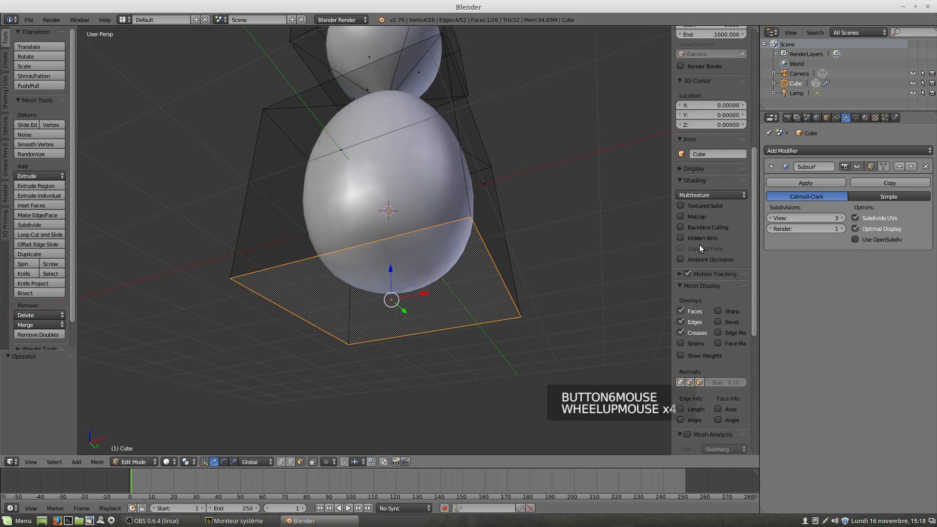
scroll(699, 245, "up", 12)
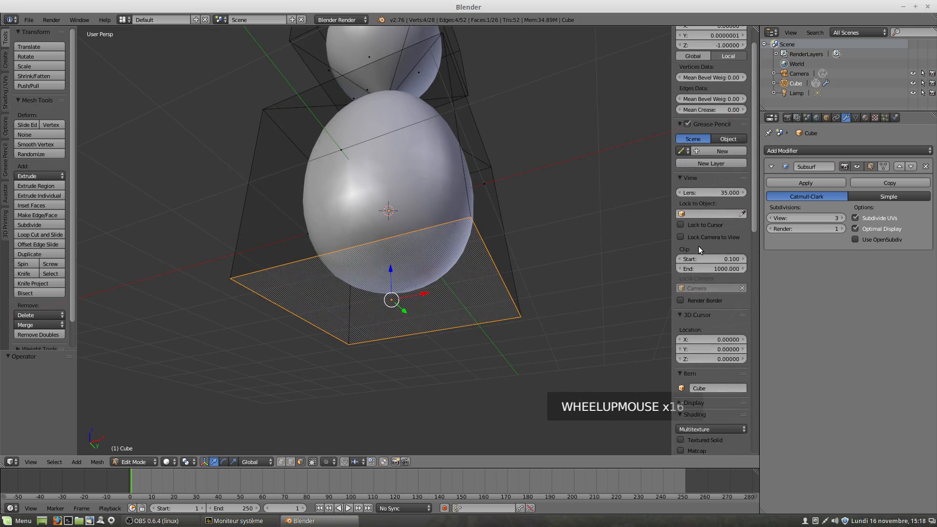
scroll(698, 246, "up", 4)
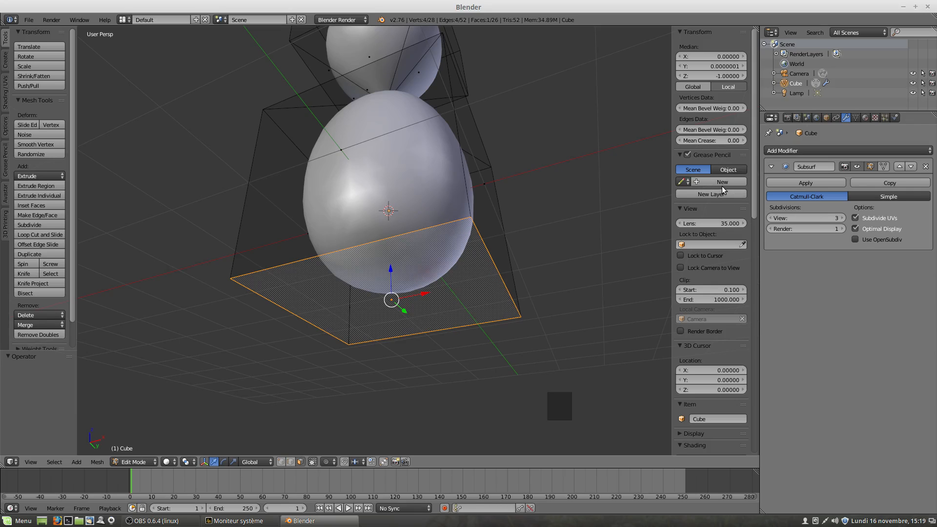
left_click(699, 140)
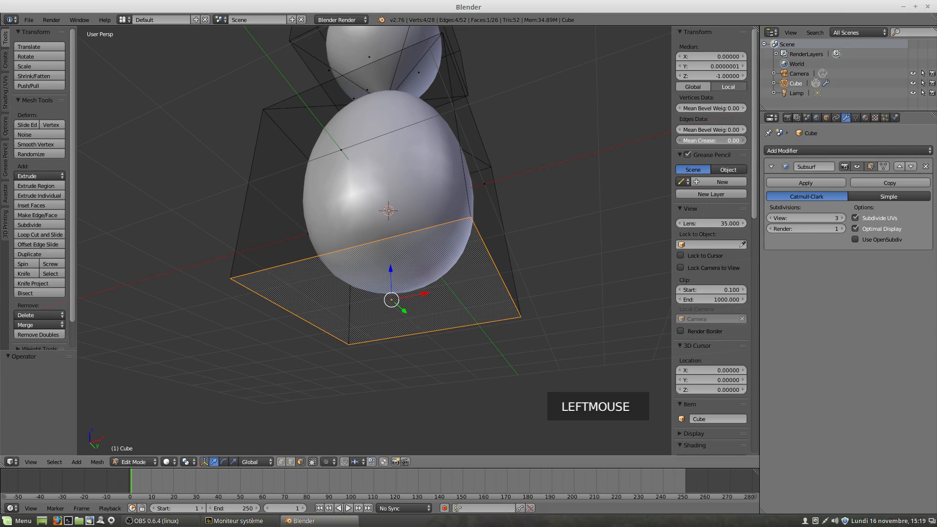
left_click_drag(699, 140, 736, 141)
middle_click_drag(428, 226, 412, 283)
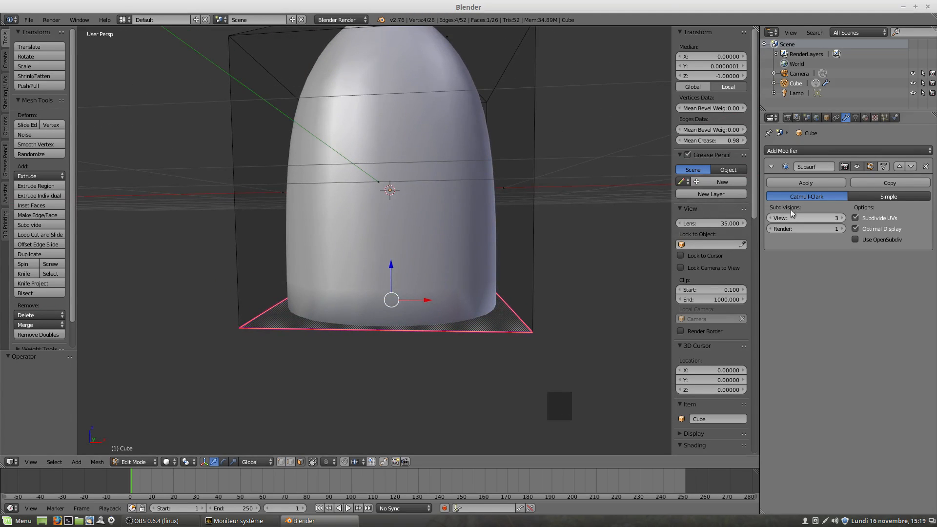
middle_click_drag(497, 341, 365, 301)
scroll(454, 286, "left", 1)
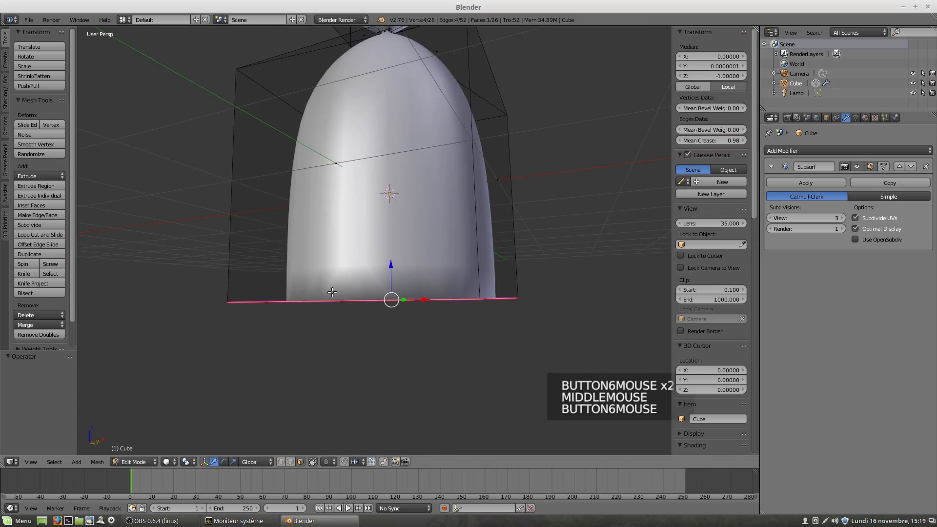
scroll(446, 295, "left", 1)
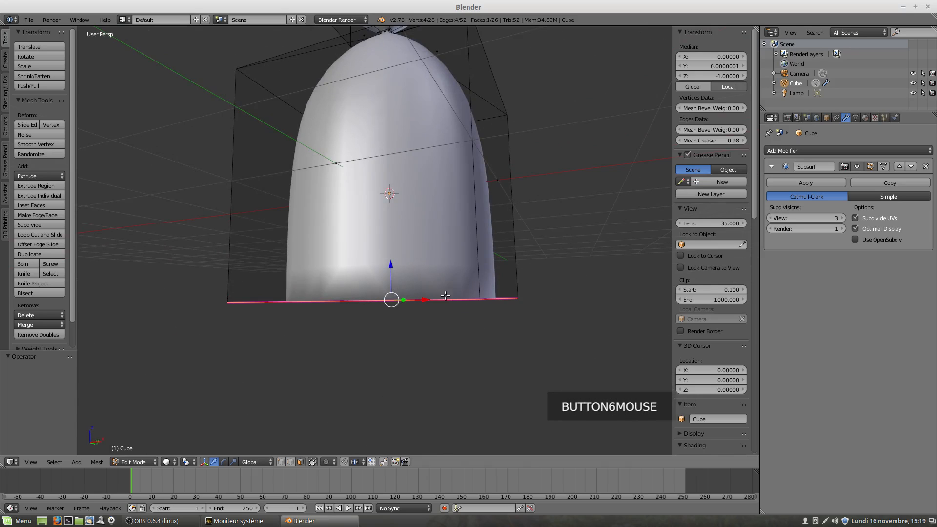
Step: Add a loop cut to the creased lower bulb, slide it down to about Z -0.927, and inspect the base from below
key("ctrl+r")
left_click(483, 273)
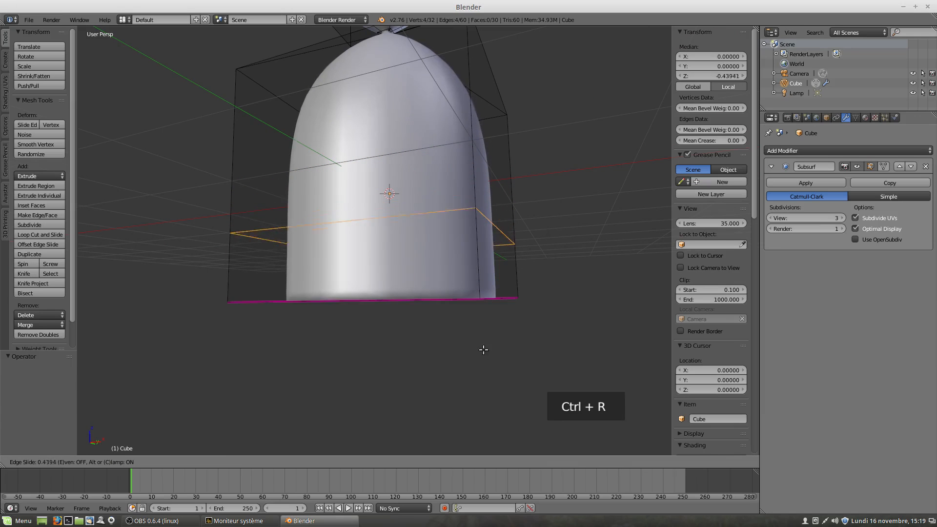
left_click(488, 409)
middle_click_drag(412, 347, 412, 242)
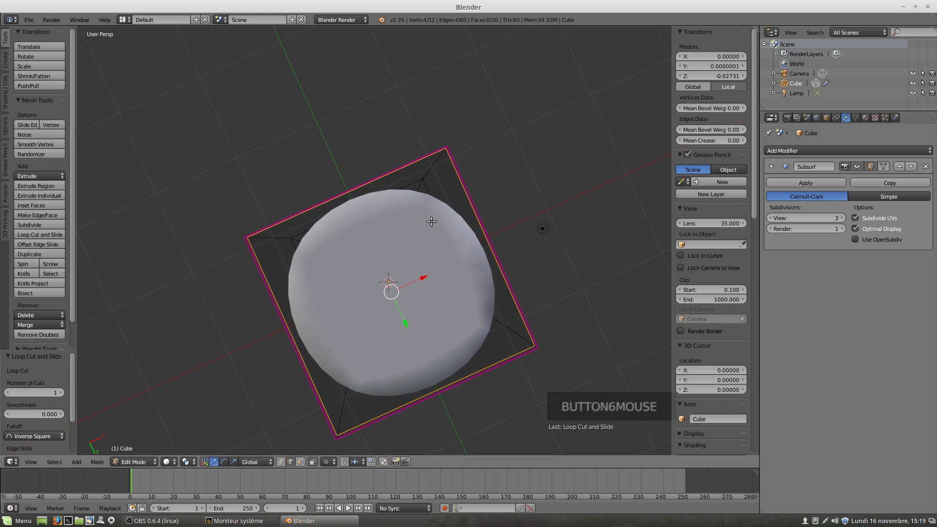
middle_click_drag(436, 221, 477, 320)
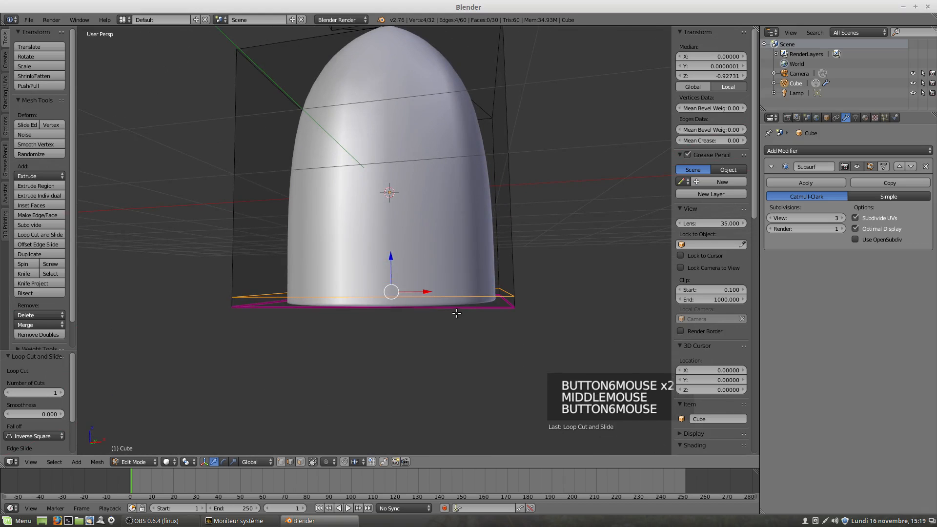
Step: Undo the loop cut and the bottom face's crease
key("ctrl+z")
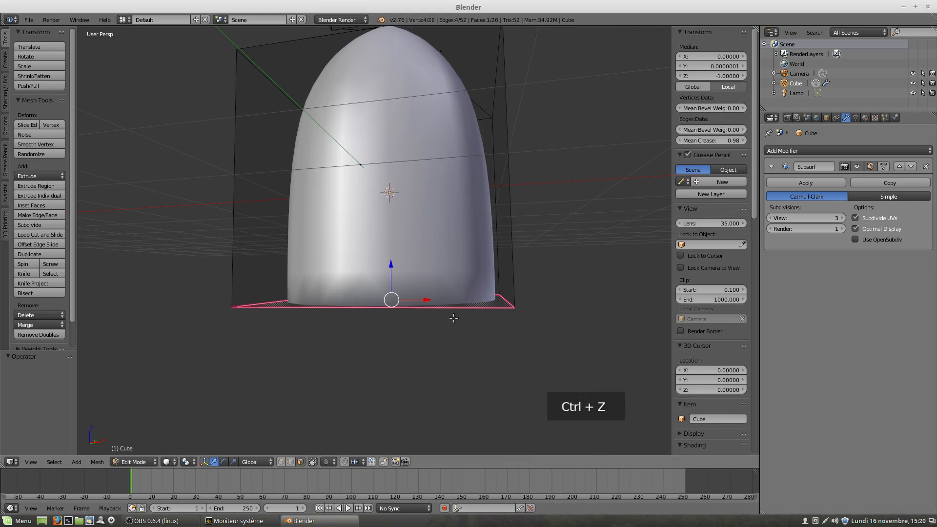
key("ctrl+z")
middle_click_drag(459, 324, 451, 283)
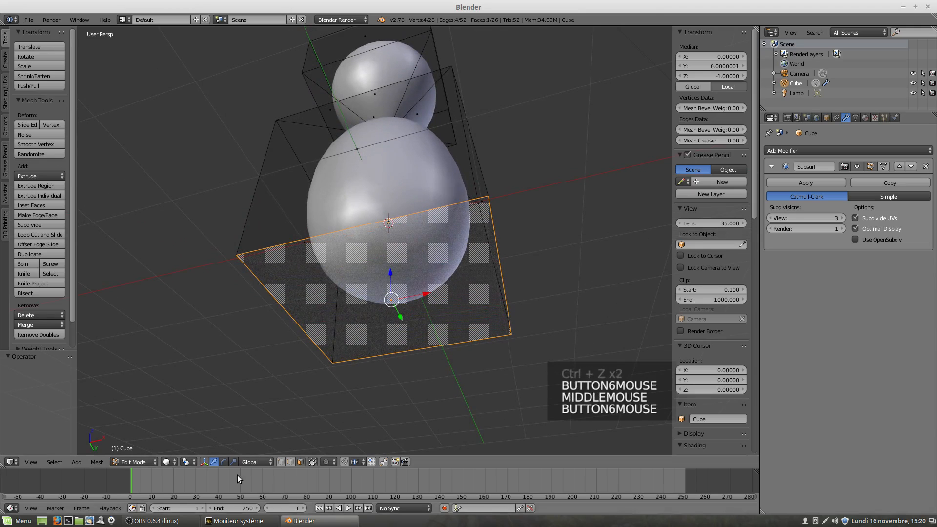
Step: Switch to edge selection and select three of the four edges around the lower bulb's bottom face
left_click(290, 462)
right_click(295, 329)
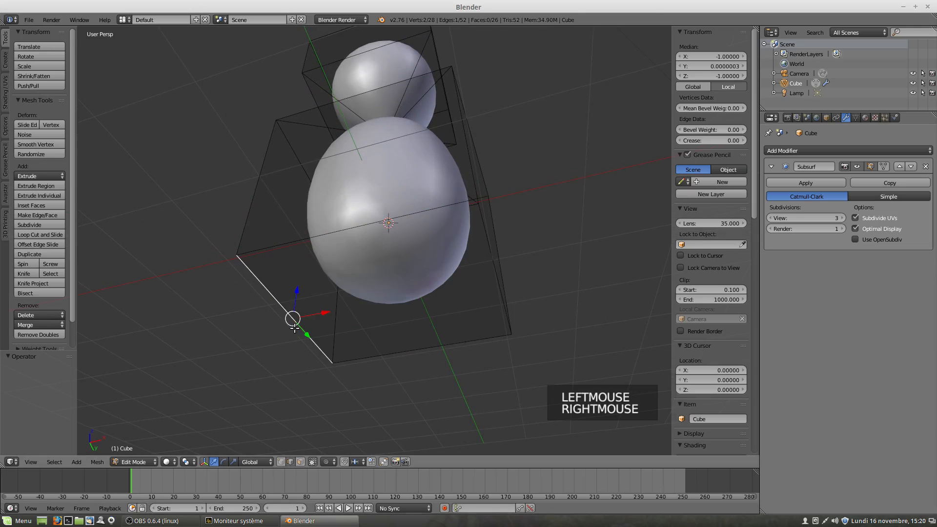
right_click(387, 355, "shift")
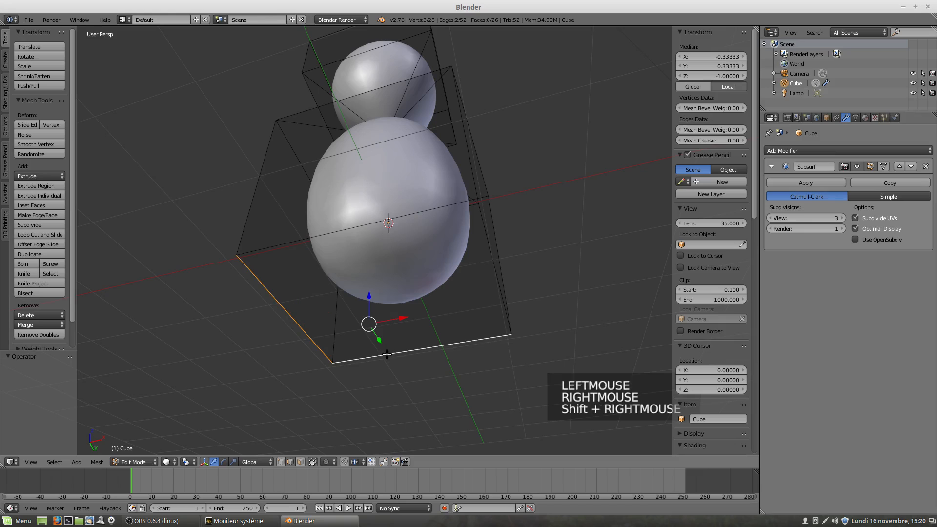
right_click(495, 286, "shift")
middle_click_drag(487, 314, 439, 314)
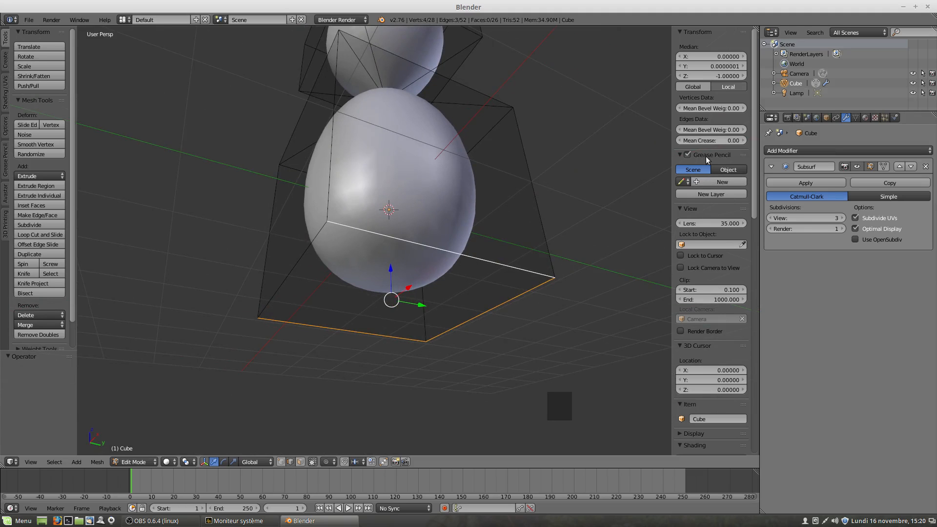
Step: Set the Mean Crease of the three selected bottom edges to 0.99 and inspect the partly sharpened base
left_click_drag(697, 141, 437, 262)
middle_click_drag(437, 262, 329, 215)
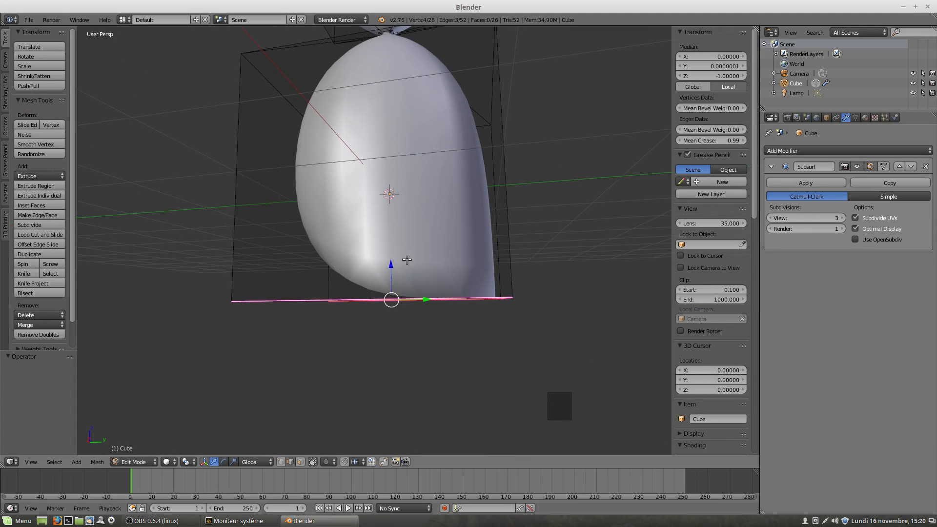
middle_click_drag(501, 224, 441, 239)
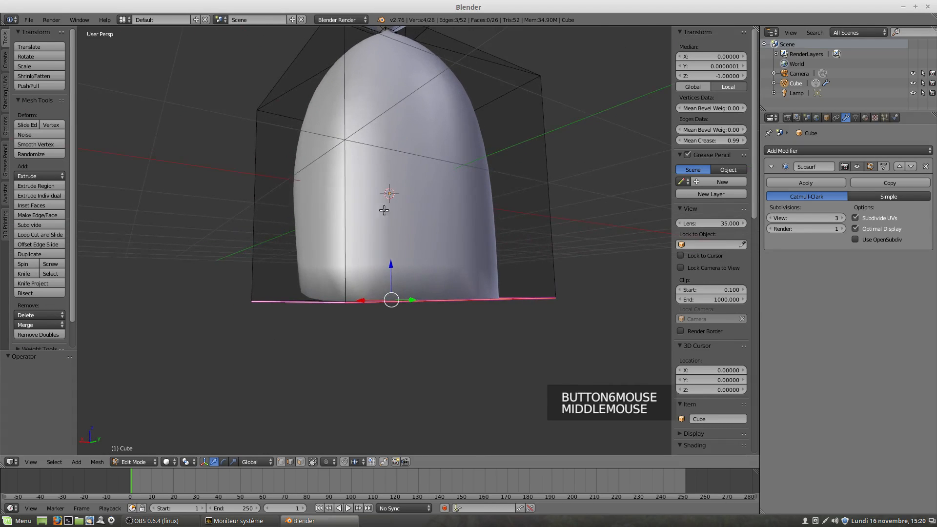
middle_click_drag(409, 276, 458, 232)
scroll(452, 271, "left", 1)
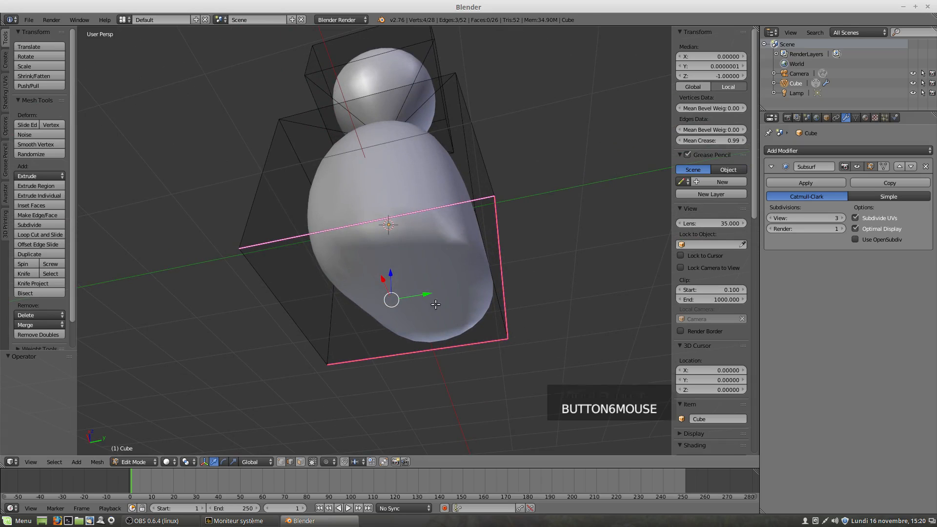
Step: Switch to face selection and select the bottom face of the lower bulb's cage
left_click(300, 461)
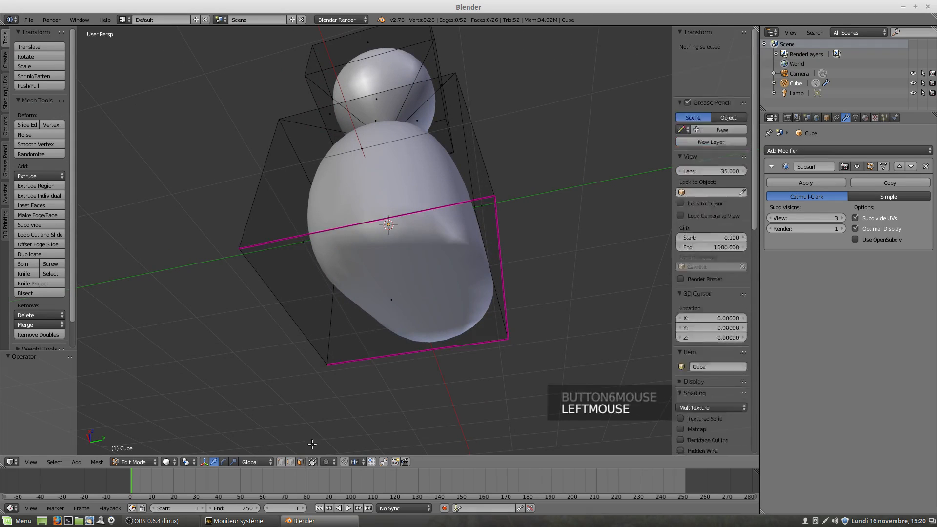
right_click(532, 342)
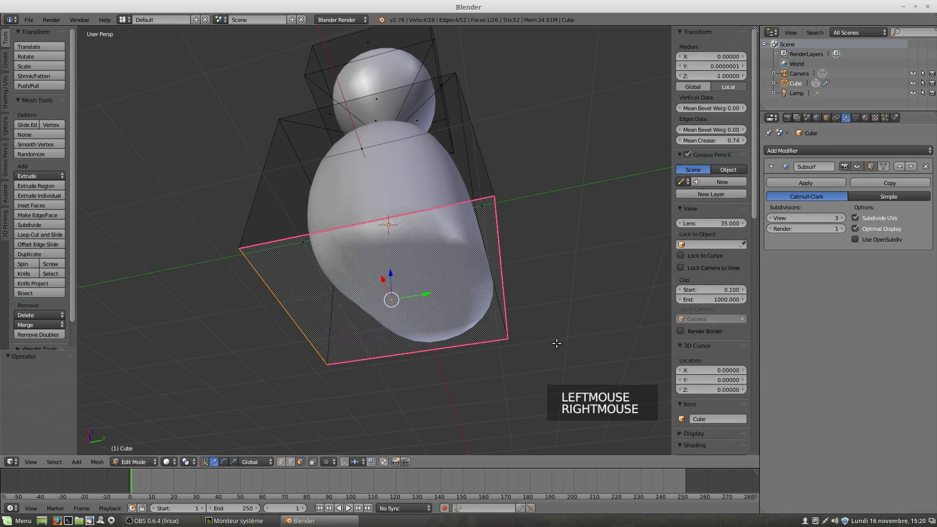
key("i")
key("i")
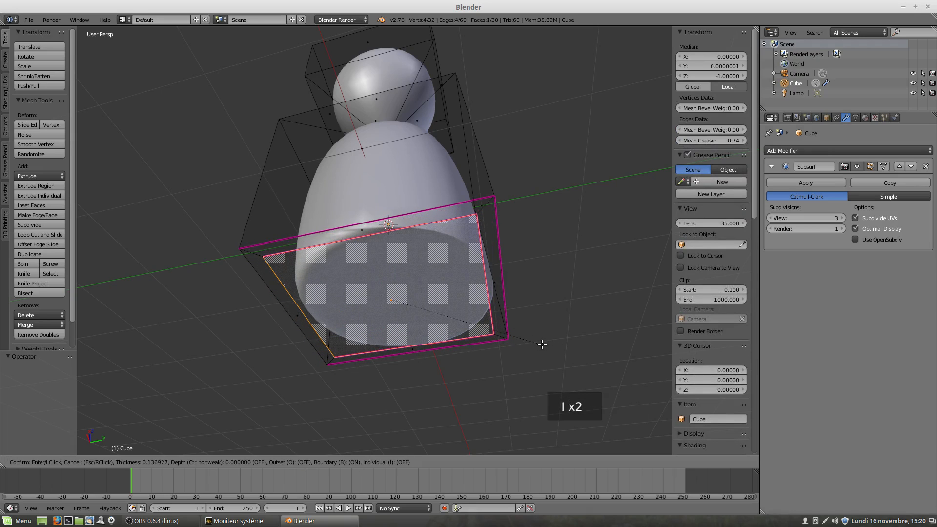
key("Escape")
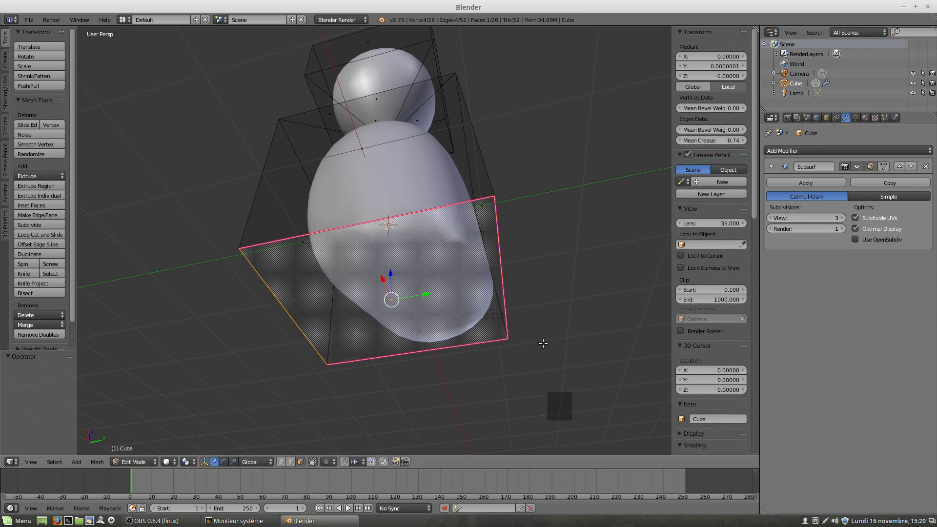
Step: Select the side face of the lower bulb's base cage on the positive Y side
middle_click_drag(414, 301, 365, 356)
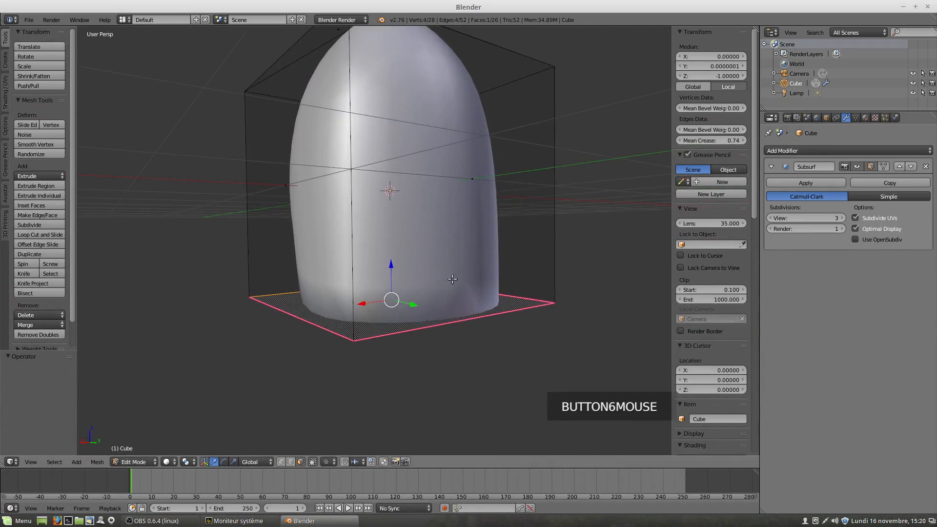
right_click(453, 282)
middle_click_drag(444, 296, 491, 298)
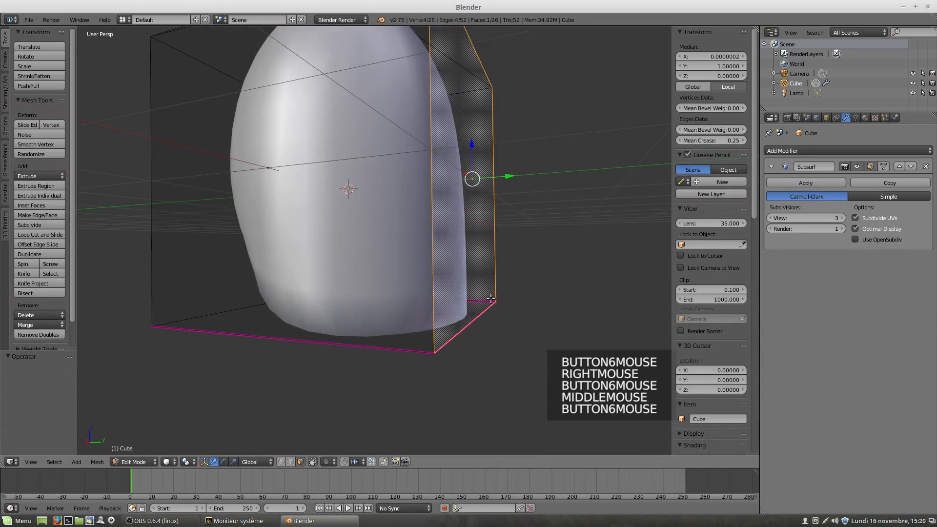
Step: Switch to edge selection and select the two vertical edges of the lower bulb's cage on the positive Y side
scroll(492, 300, "down", 2)
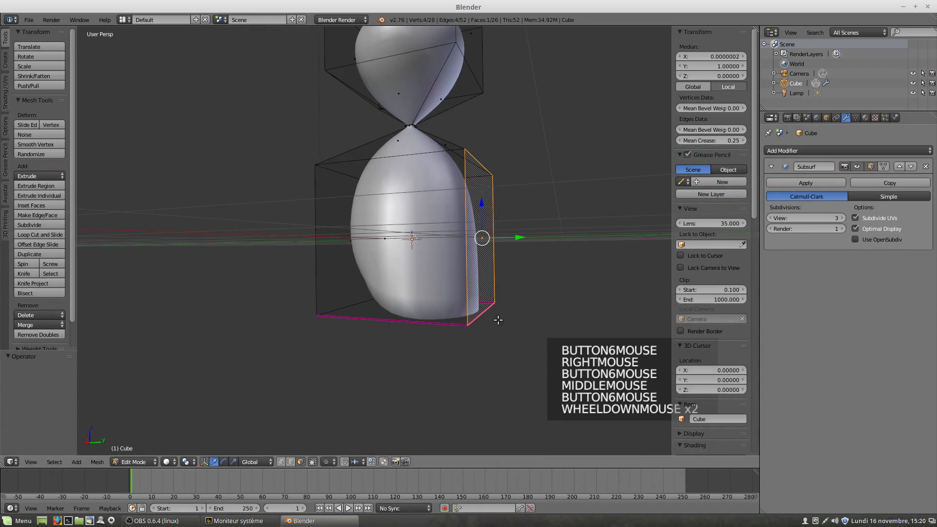
right_click(465, 284)
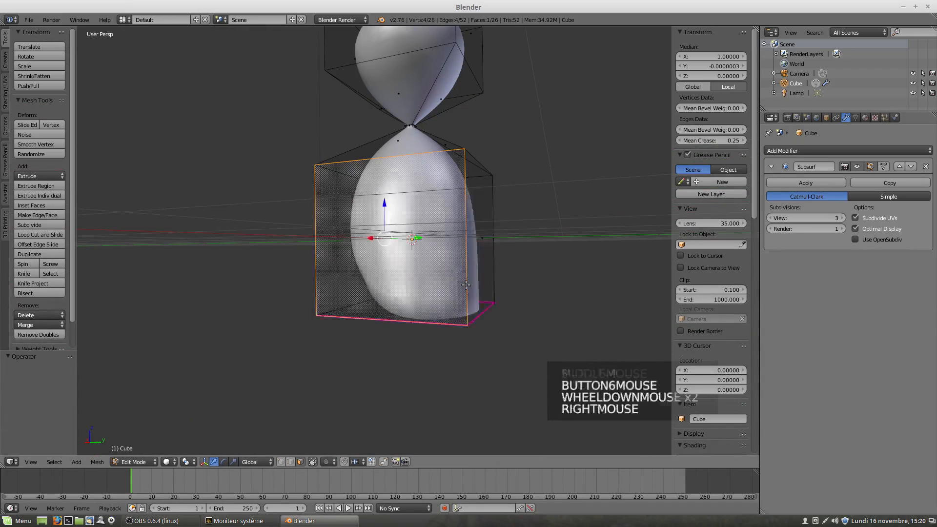
left_click(294, 462)
right_click(467, 283)
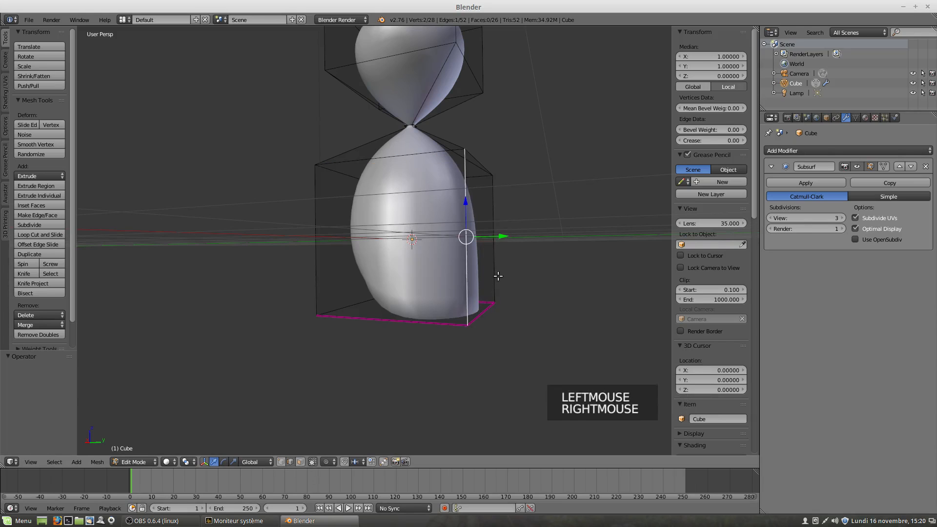
right_click(498, 280, "shift")
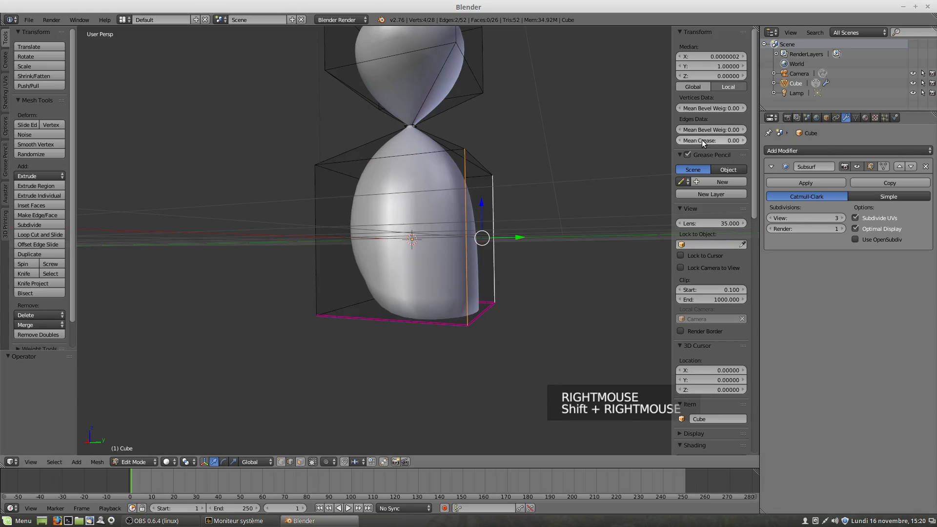
Step: Set the Mean Crease of the two selected vertical edges to 0.99 and inspect the lower bulb's sharpened side
left_click_drag(702, 140, 743, 140)
middle_click_drag(552, 274, 492, 261)
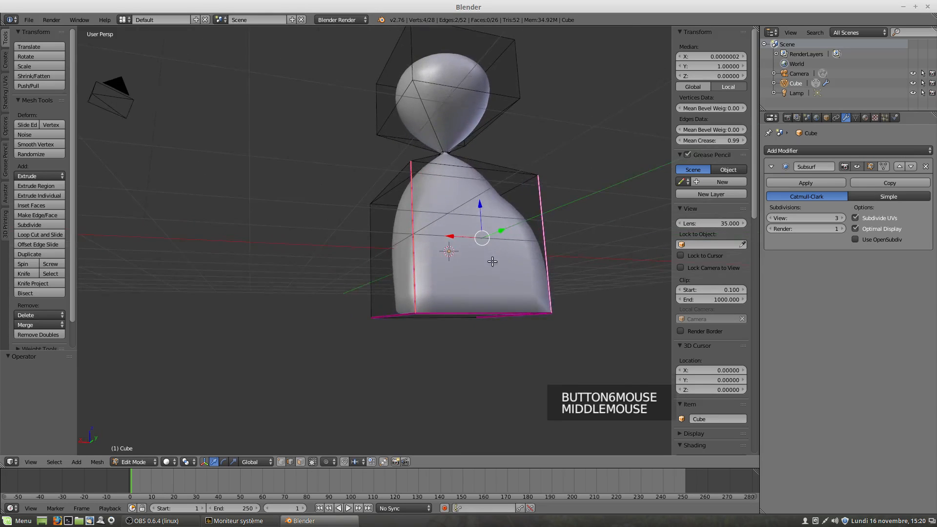
middle_click_drag(455, 295, 523, 324)
scroll(525, 308, "down", 2)
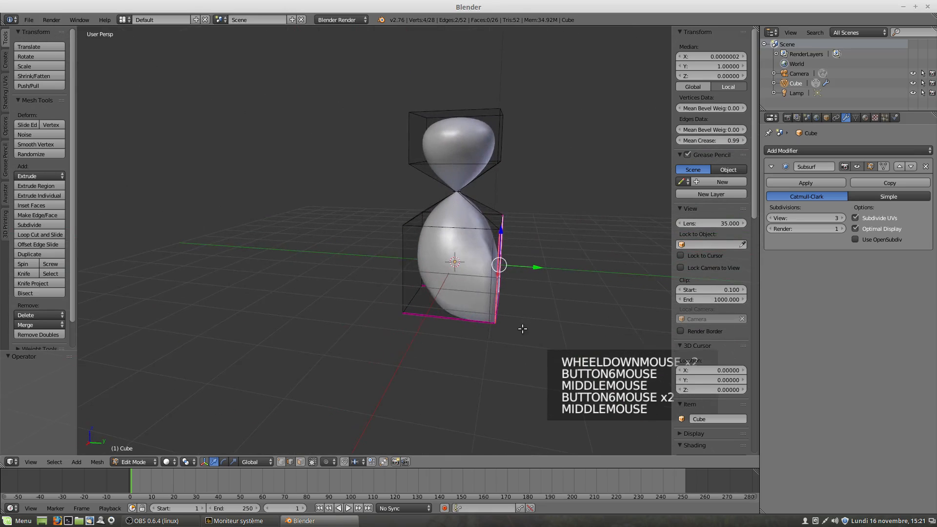
scroll(502, 331, "up", 3)
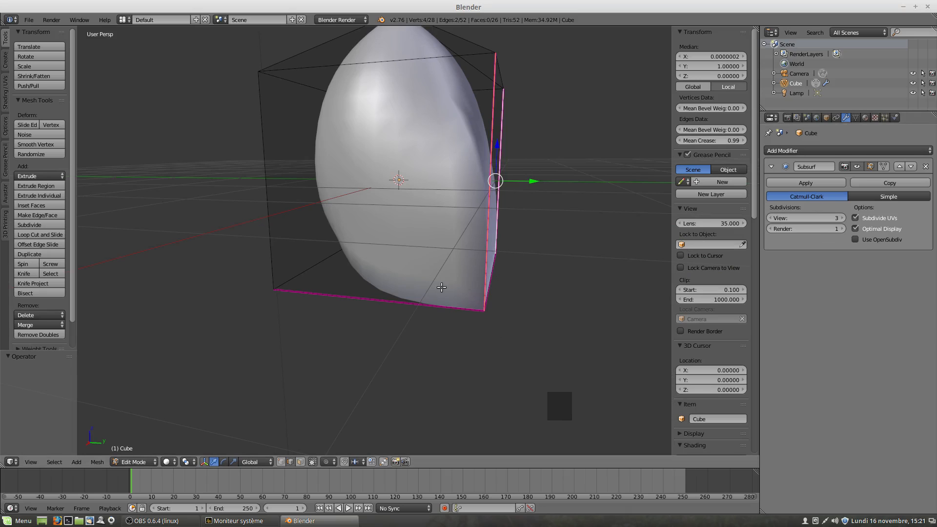
scroll(428, 315, "down", 3)
middle_click_drag(425, 307, 441, 306)
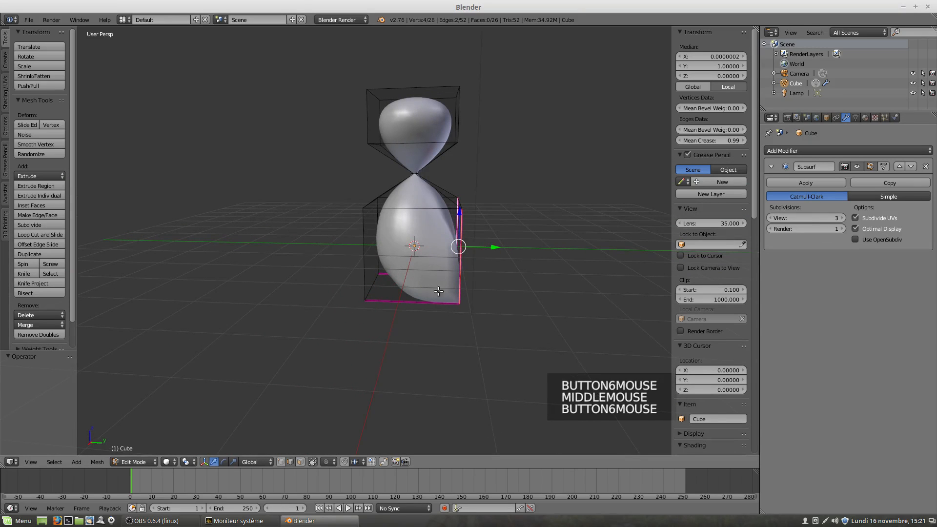
Step: Add a loop cut between the neck and the lower bulb's cage, slid up to just below the neck
middle_click_drag(418, 244, 422, 270, "shift")
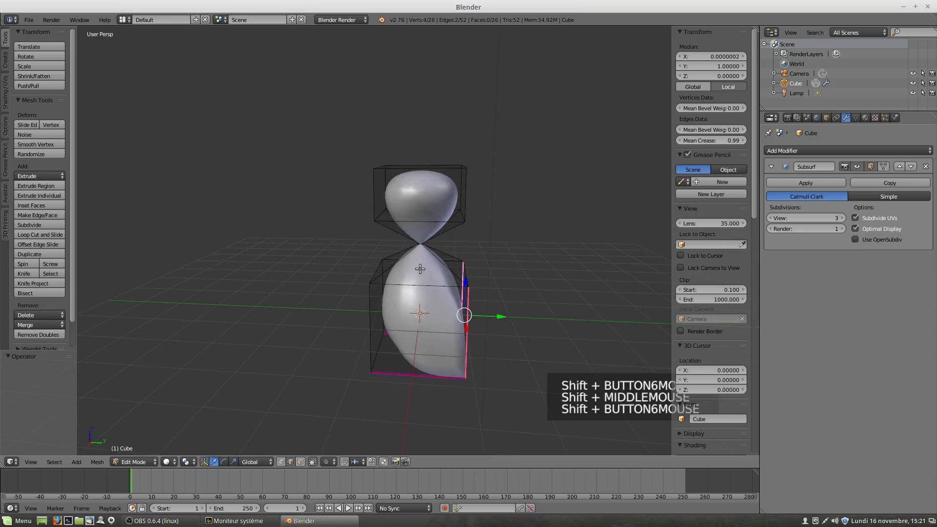
scroll(424, 271, "up", 4)
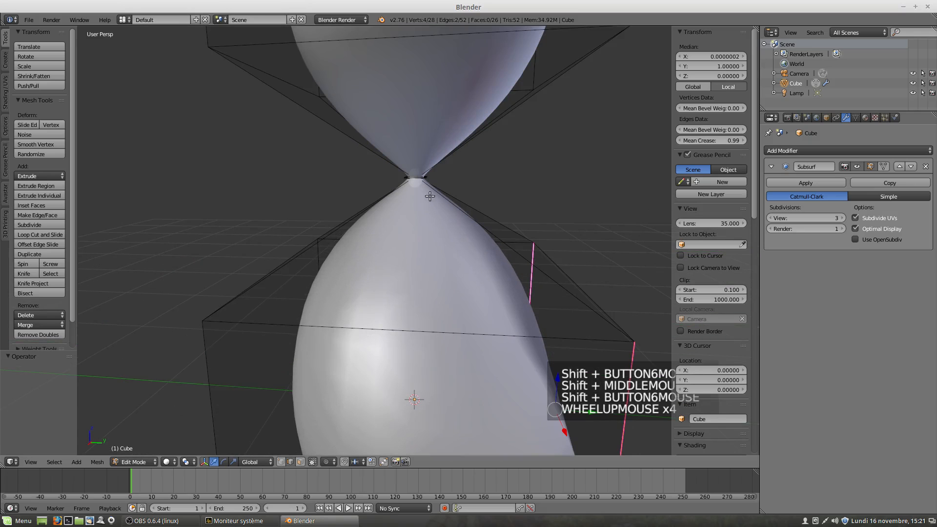
key("ctrl+r")
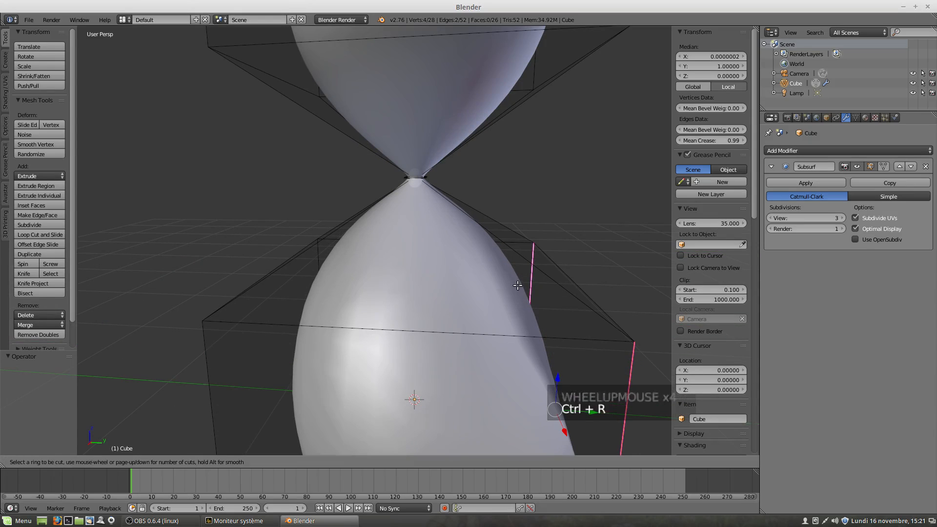
left_click(472, 227)
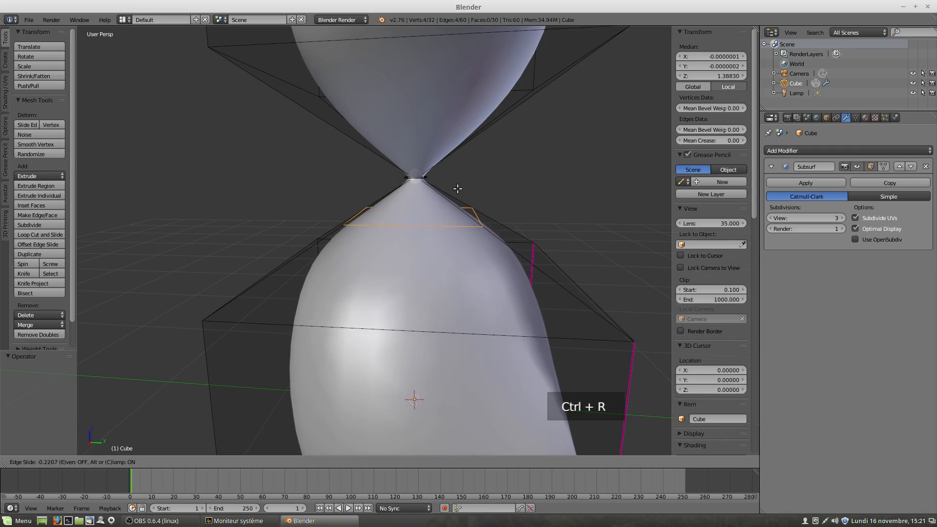
left_click(405, 141)
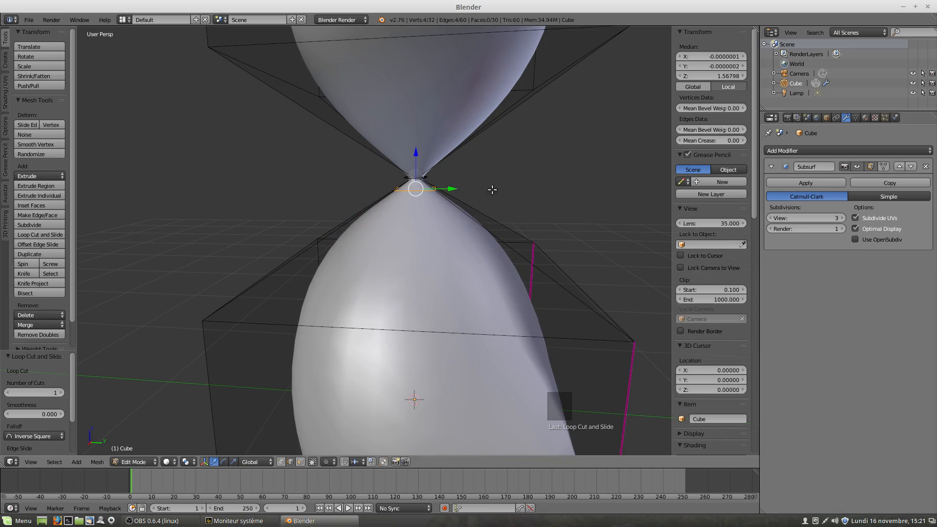
Step: Scale the new edge loop to about 0.38 and move it down 0.275 along Z to form a narrow neck
key("s")
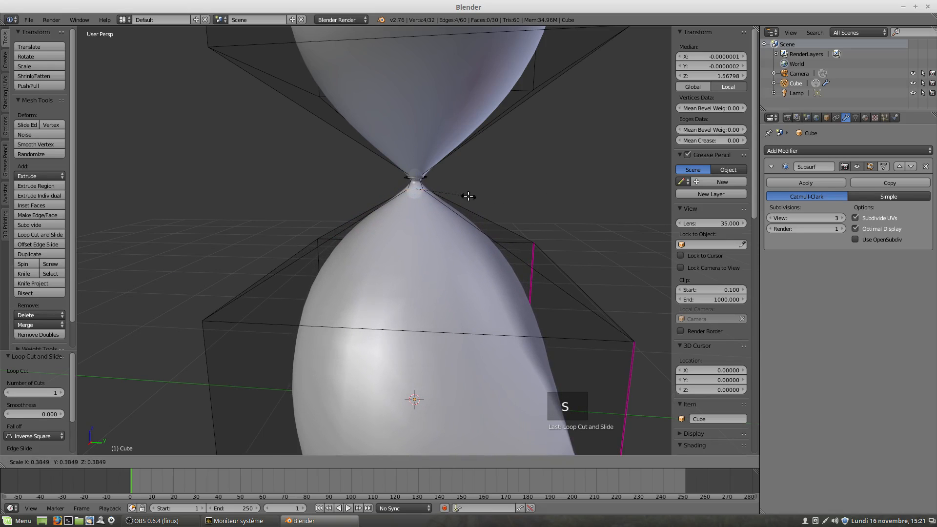
left_click(467, 195)
left_click_drag(418, 159, 420, 200)
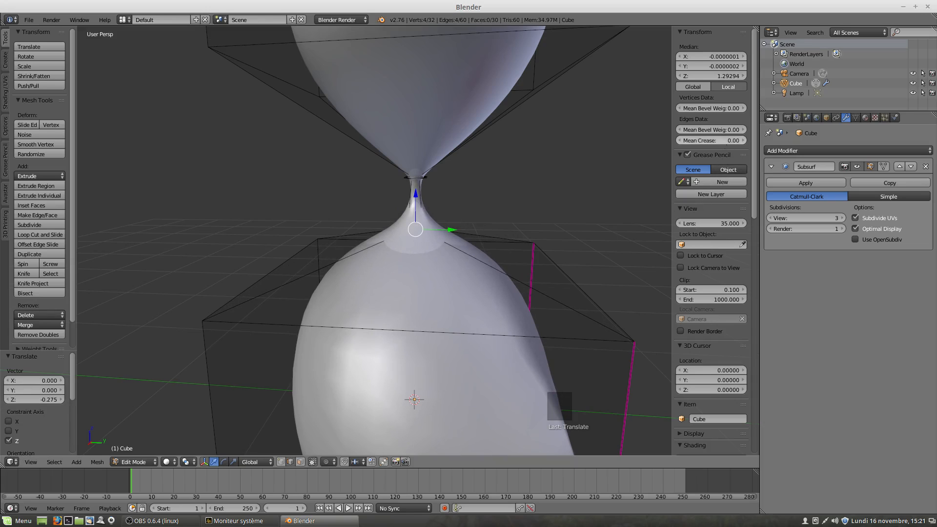
Step: Set the Mean Crease of the neck's lower edge loop to 0.86 and inspect the junction with the bulb
left_click_drag(724, 142, 737, 142)
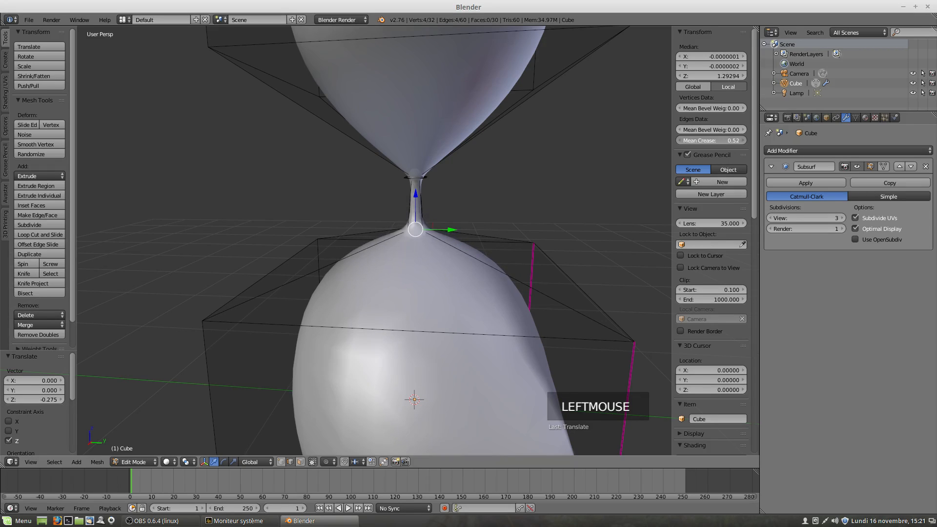
left_click_drag(727, 141, 717, 141)
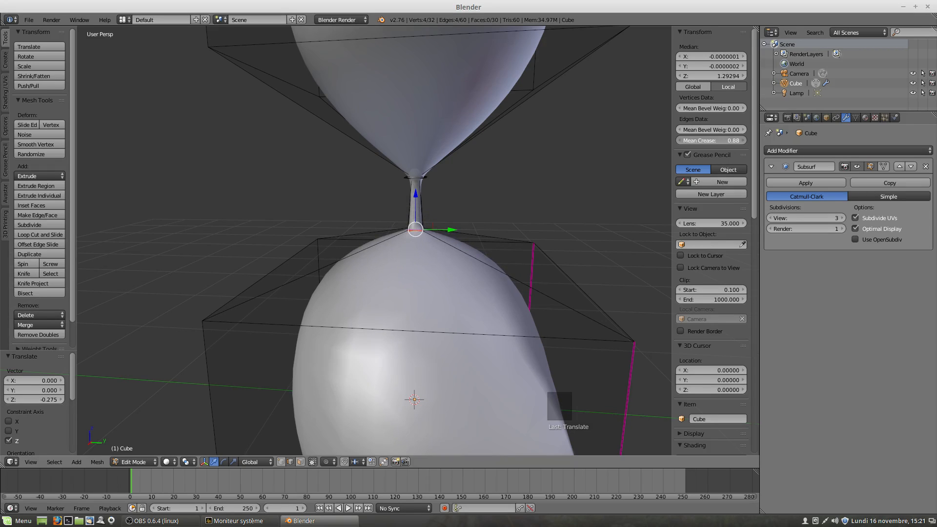
scroll(439, 232, "up", 3)
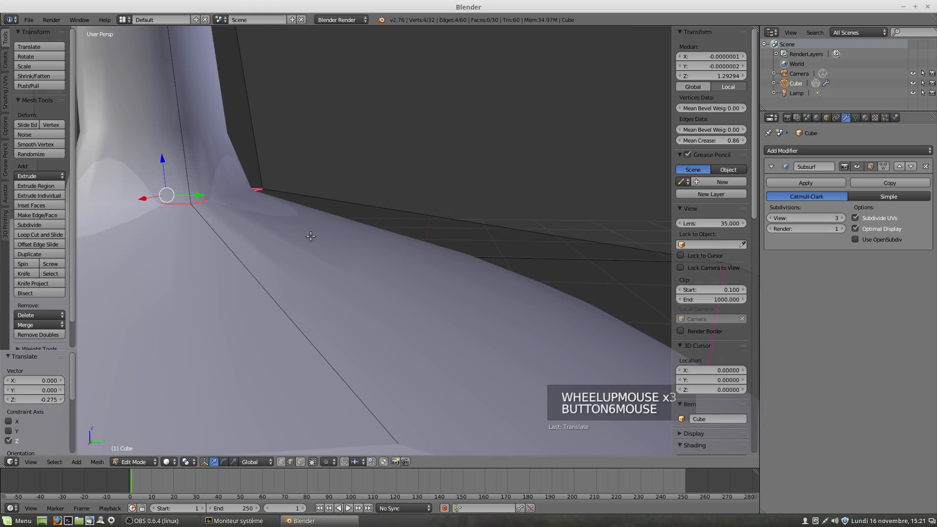
mouse_move(307, 236)
middle_mouse_down()
mouse_move(326, 241)
mouse_move(324, 233)
middle_mouse_up()
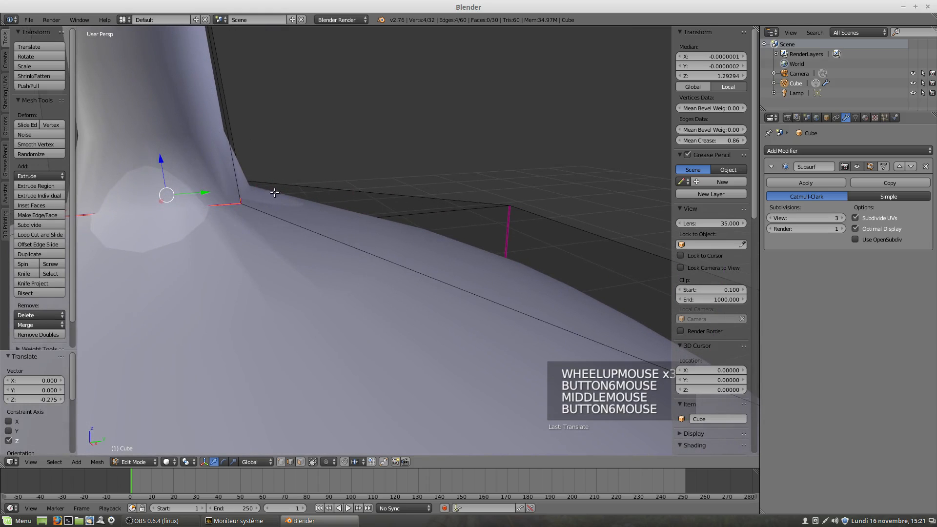
scroll(252, 229, "down", 3)
middle_click_drag(252, 231, 281, 225)
Step: Switch to vertex selection and select both end vertices of the lower cage's upper edge on the positive X side
left_click(280, 462)
scroll(281, 225, "up", 3)
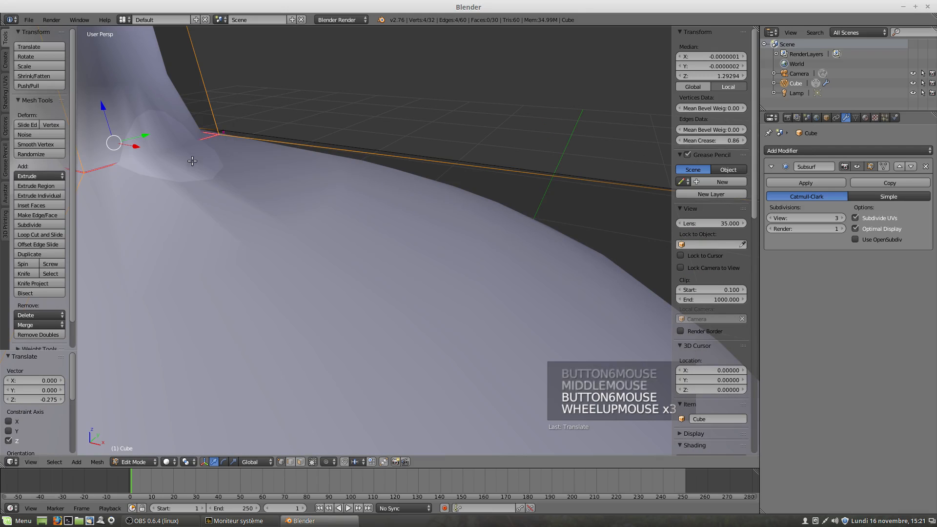
scroll(180, 166, "down", 2)
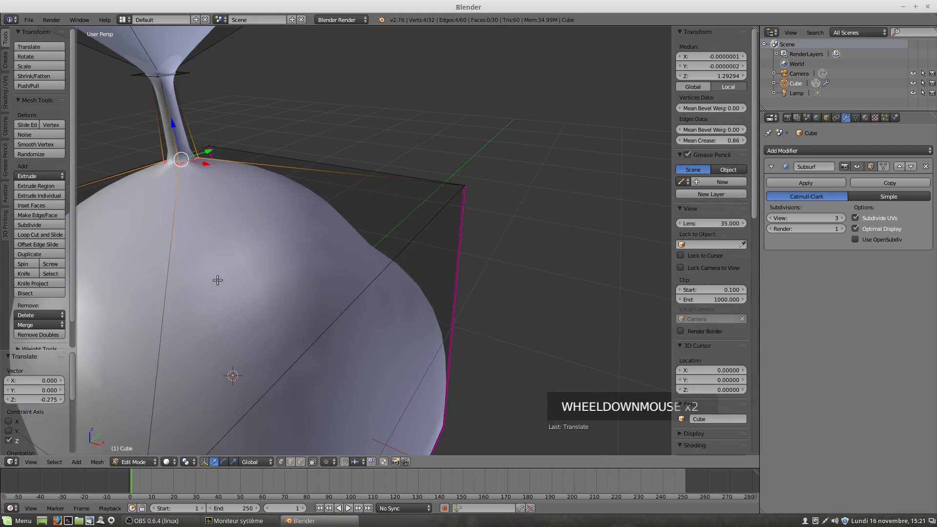
middle_click_drag(219, 276, 263, 196, "shift")
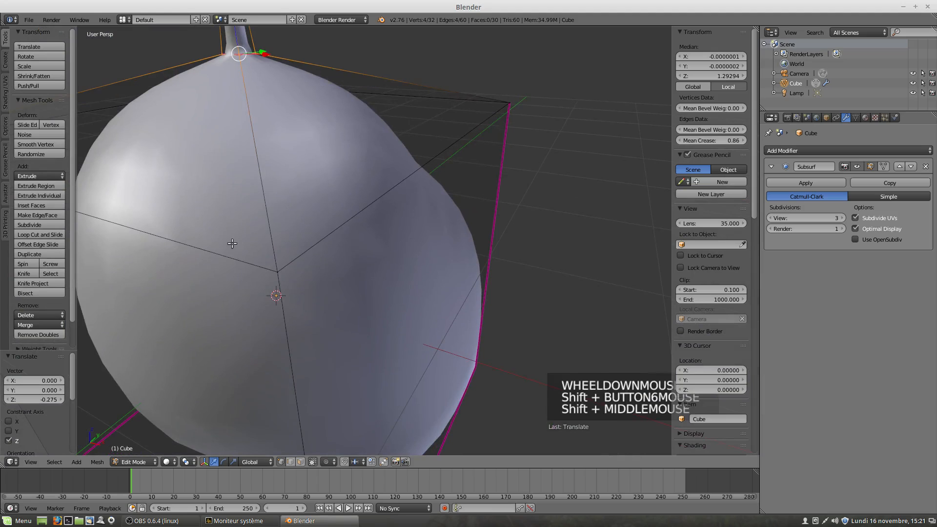
right_click(282, 279)
middle_click_drag(342, 335, 308, 330)
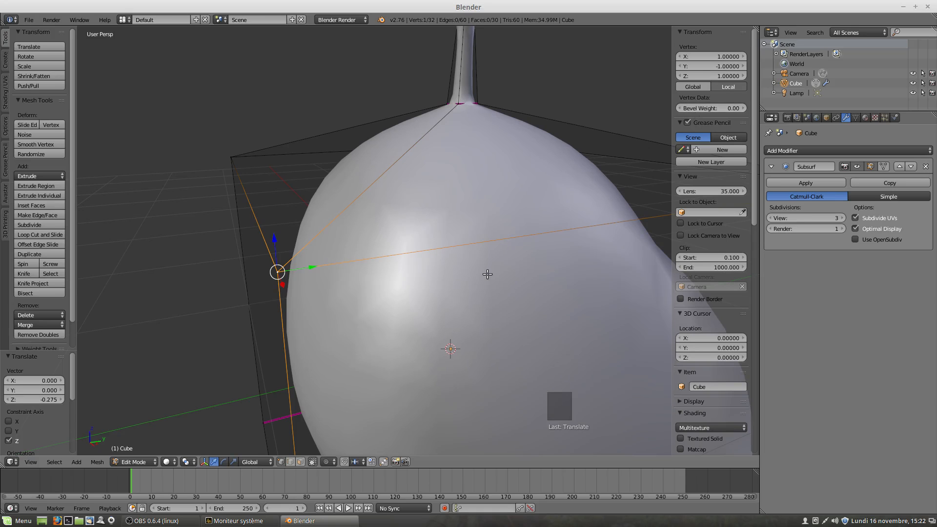
middle_click_drag(485, 261, 450, 245, "shift")
scroll(453, 272, "down", 2)
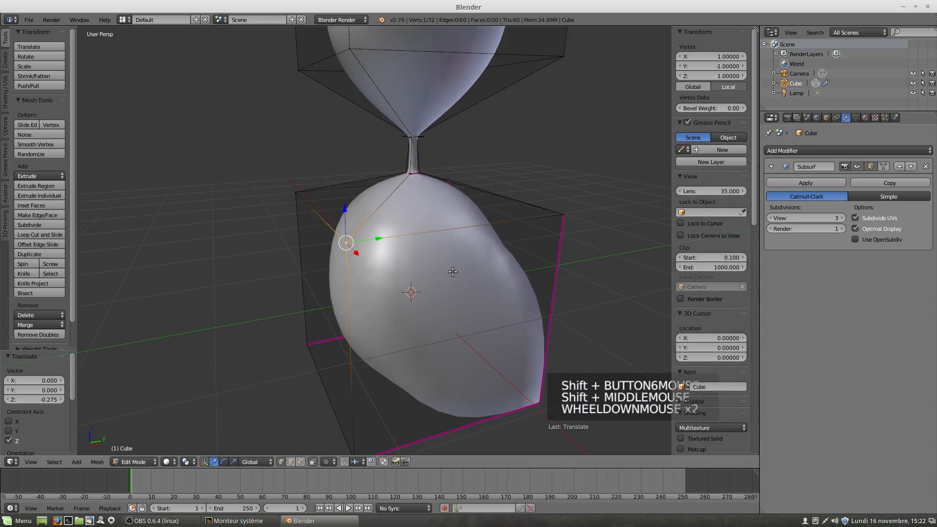
right_click(557, 220, "shift")
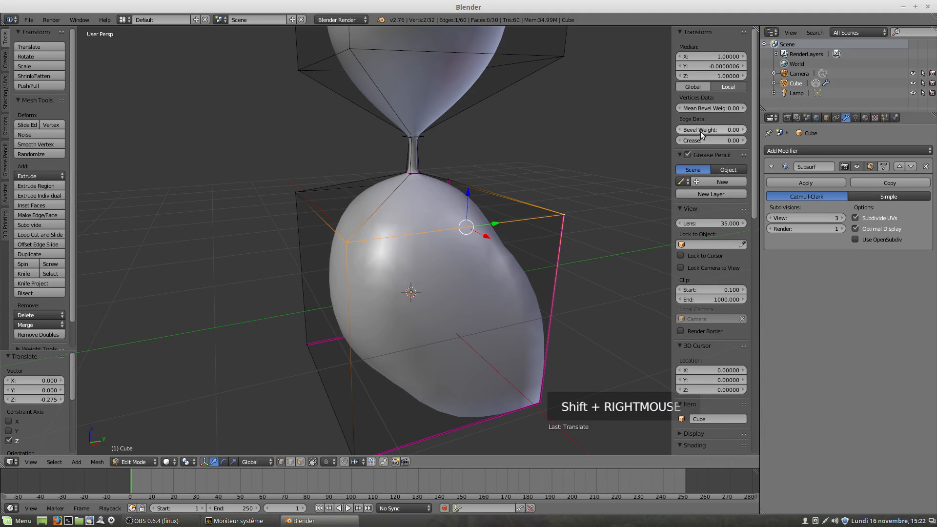
Step: Set the Crease of the selected upper edge to 1.00 and inspect the lower bulb from several sides
left_click_drag(693, 142, 725, 142)
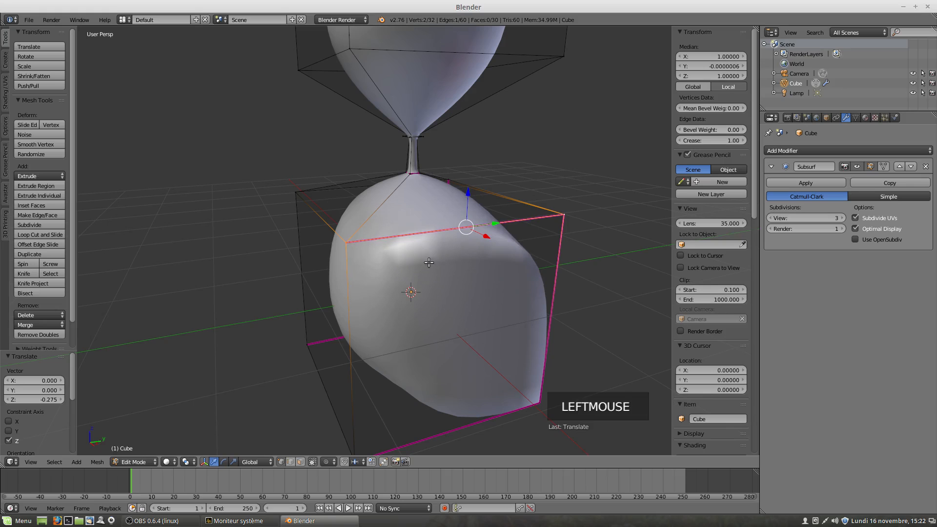
middle_click_drag(527, 249, 489, 254)
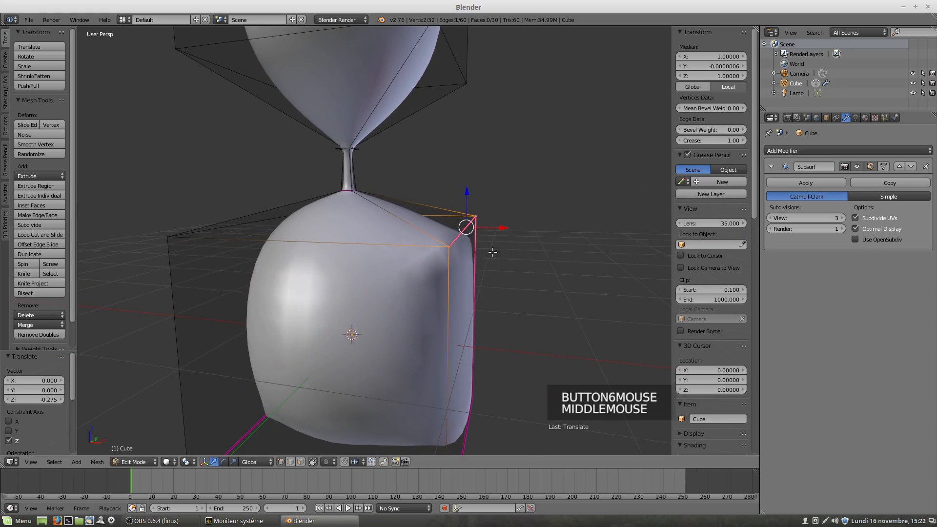
middle_click_drag(476, 329, 380, 315)
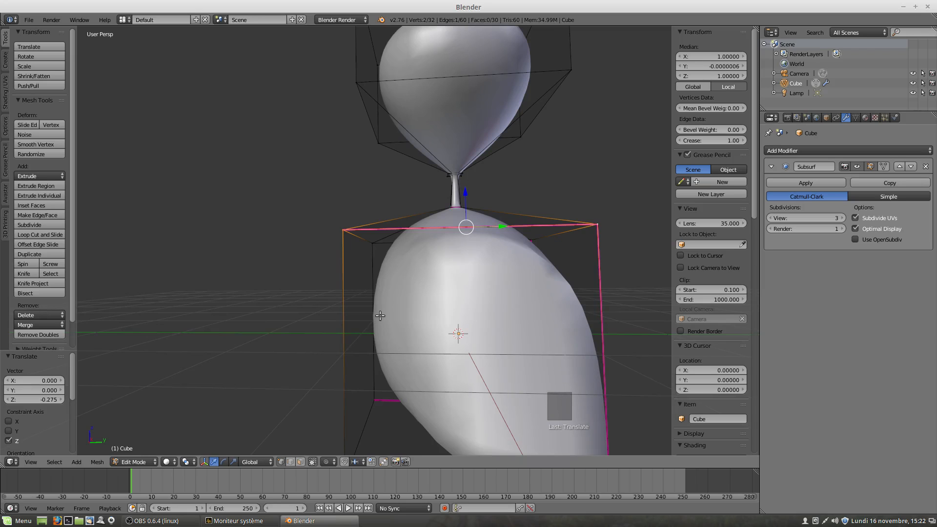
middle_click_drag(385, 307, 351, 292, "shift")
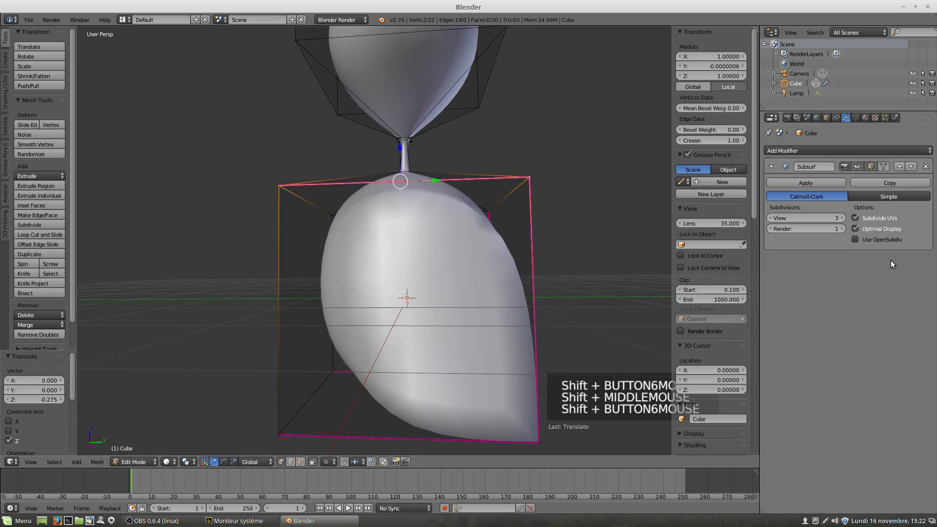
scroll(627, 271, "down", 2)
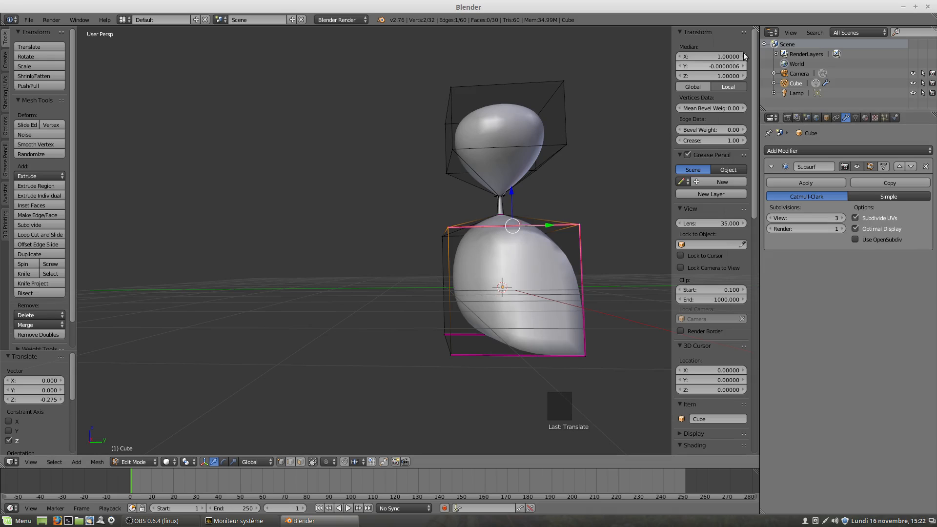
Step: Split the 3D viewport into two side-by-side areas and change the new area to the UV/Image Editor
left_click(758, 25)
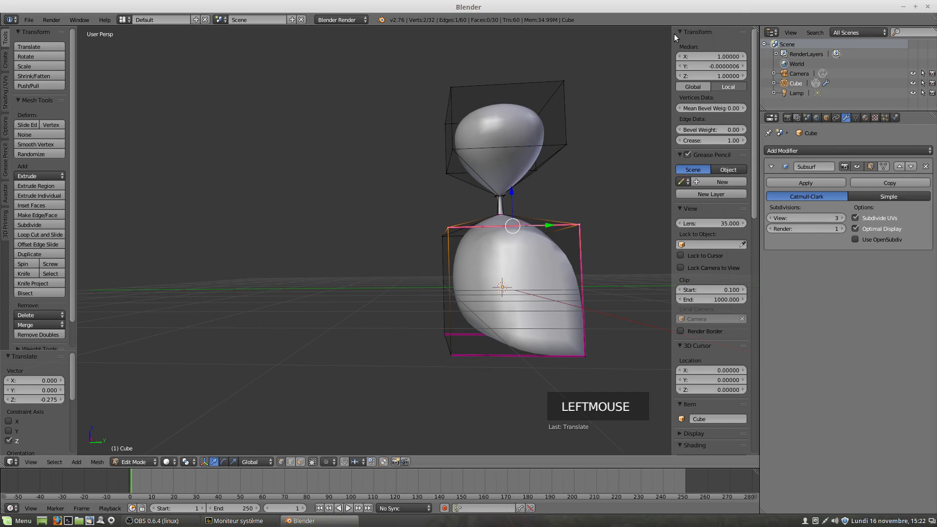
left_click(757, 25)
left_click_drag(757, 25, 540, 420)
left_click(494, 463)
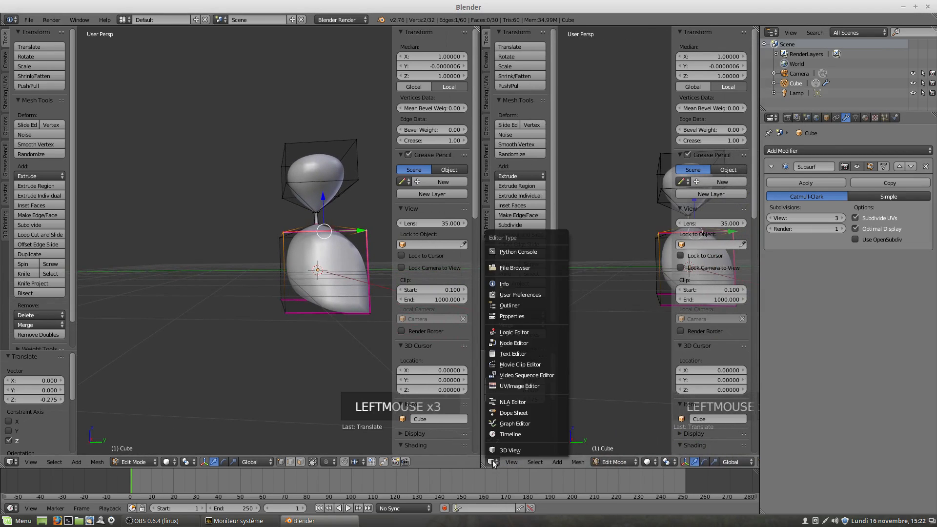
left_click(505, 387)
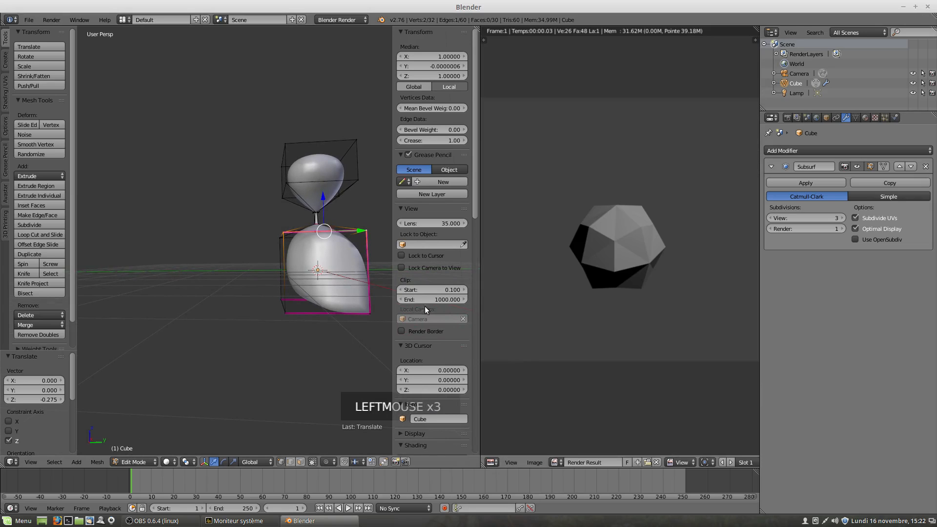
Step: Create a new blank 1024 x 1024 px image in the UV/Image Editor with the default name Untitled
left_click(556, 462)
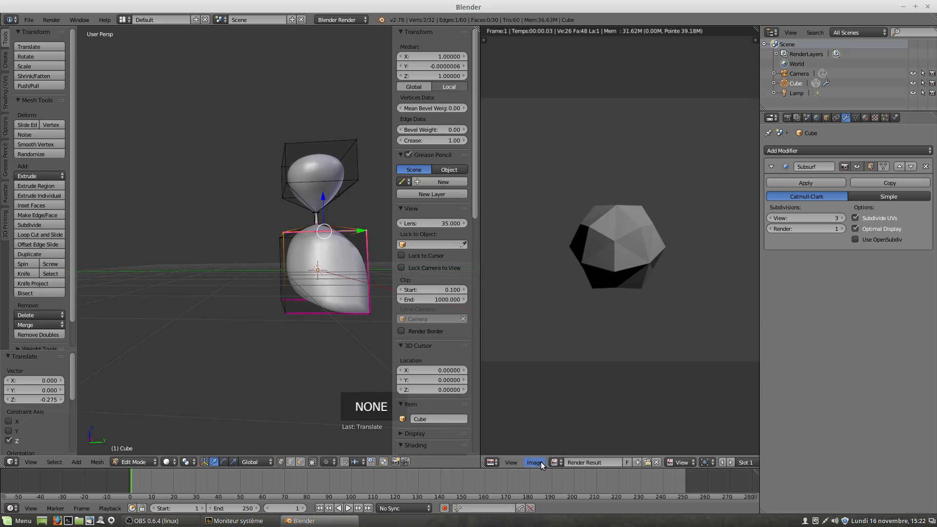
left_click(541, 461)
left_click(542, 452)
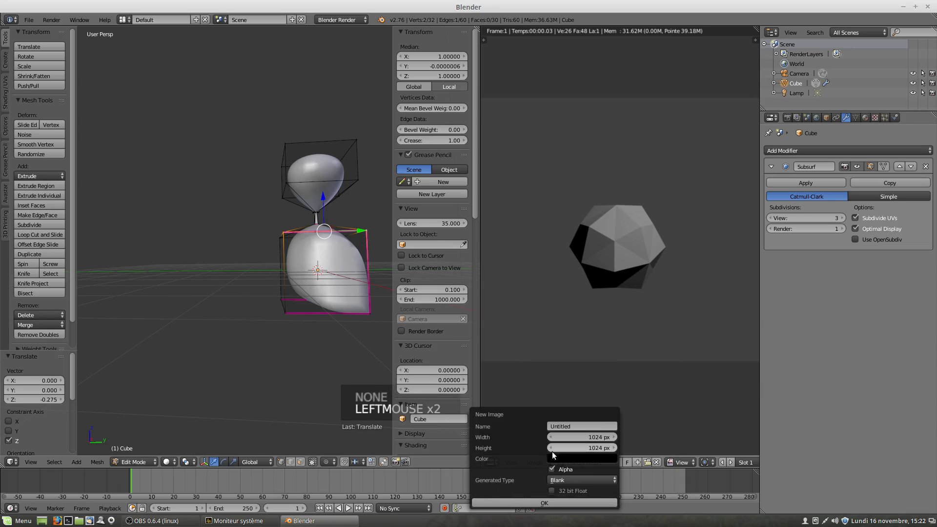
left_click(543, 501)
scroll(633, 344, "down", 4)
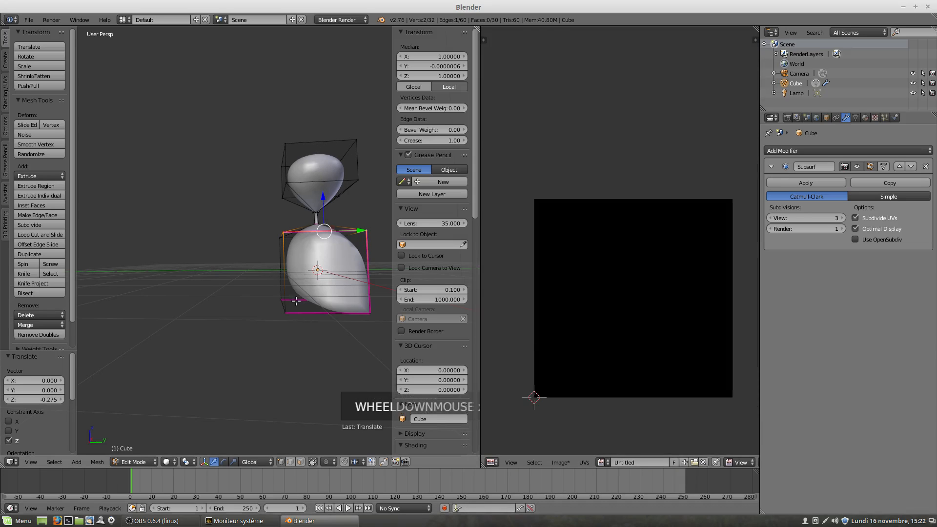
Step: Maximize the 3D viewport and switch the mesh to edge selection
middle_click_drag(371, 302, 360, 324)
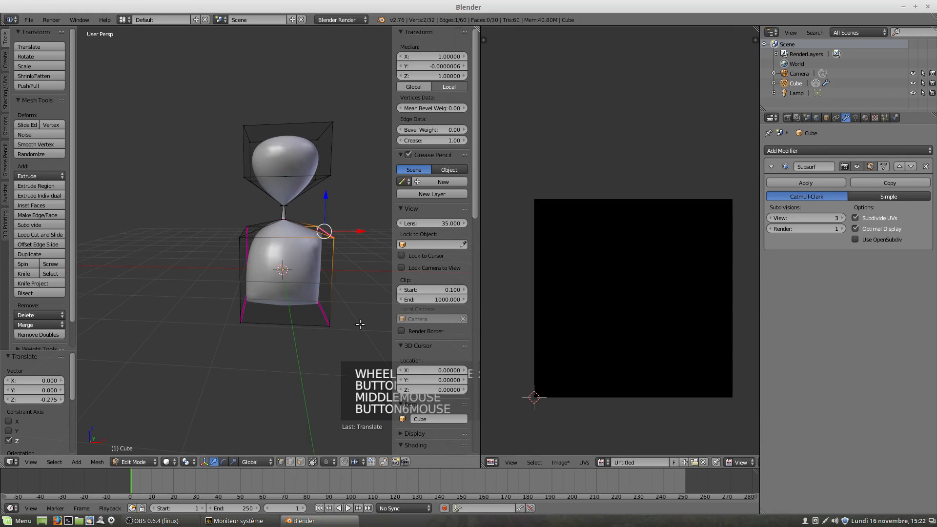
key("shift+space")
middle_click_drag(571, 326, 514, 325, "shift")
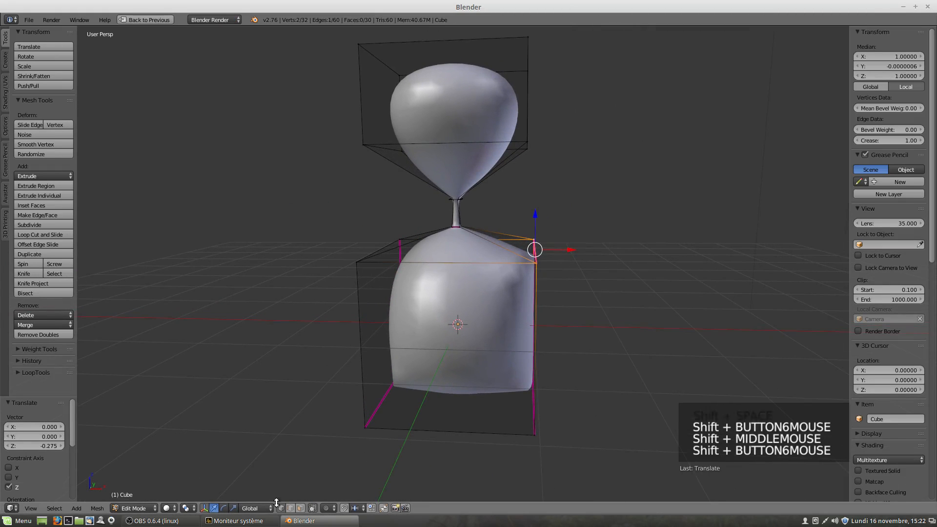
left_click(291, 508)
Step: Select the chain of edges from the lower cage's vertical corner at positive X, negative Y, through the neck, to the upper cage's top corner
right_click(469, 429)
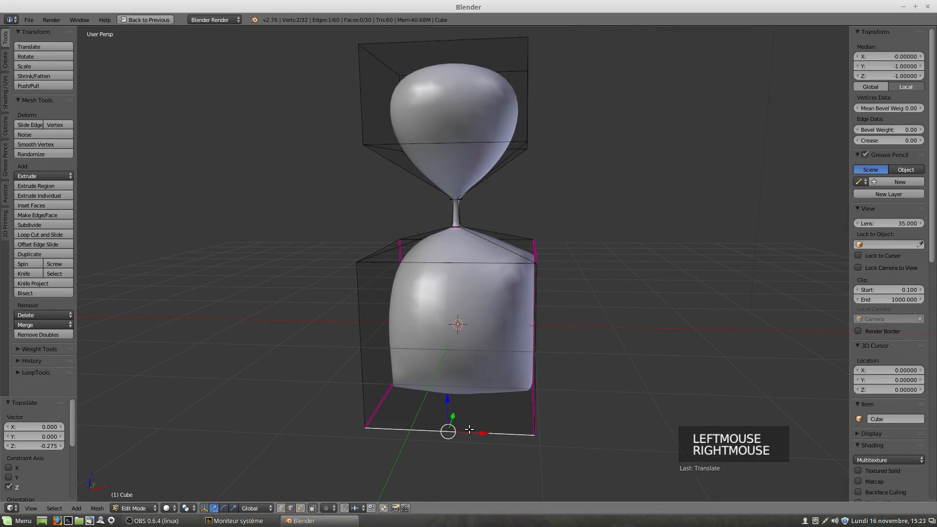
middle_click_drag(543, 412, 523, 191)
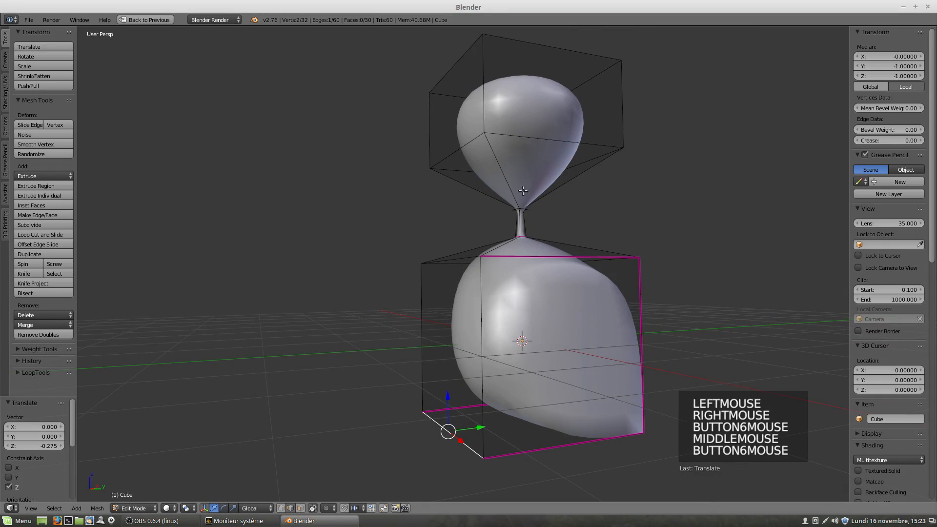
right_click(484, 381)
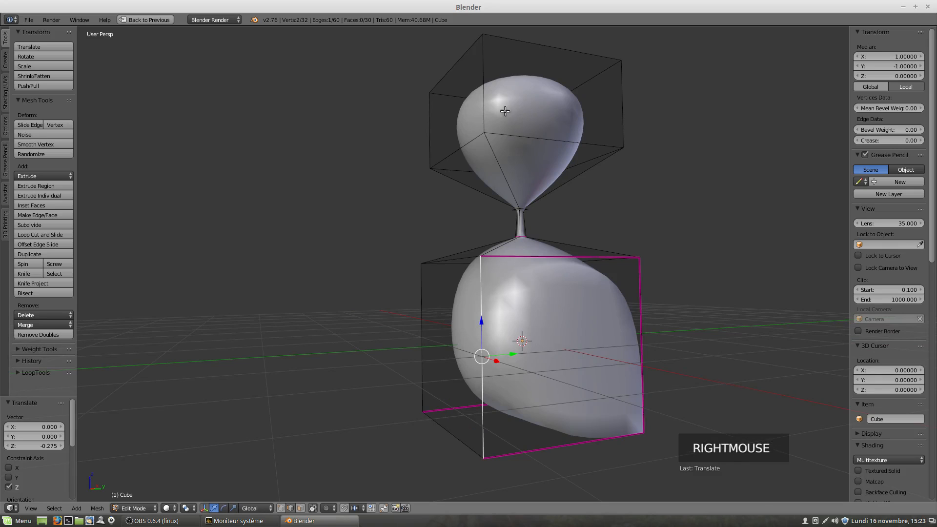
right_click(485, 62, "ctrl")
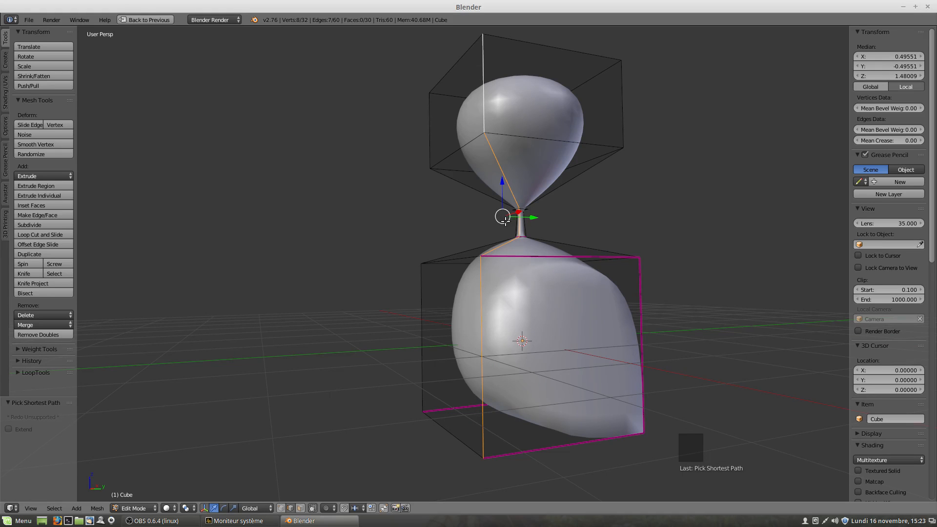
Step: Add three of the upper cage's top rim edges to the selection, leaving out the one on the positive Y side
scroll(505, 221, "down", 2)
middle_click_drag(504, 221, 498, 215)
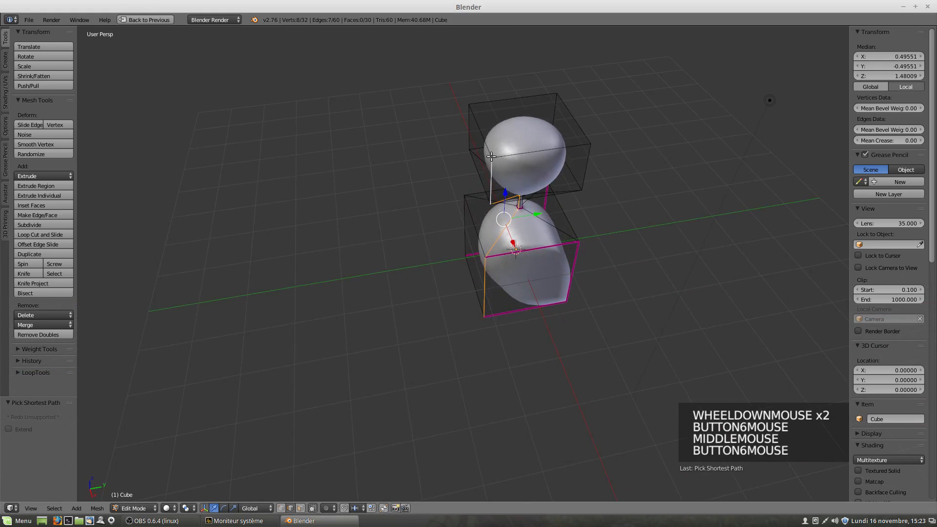
right_click(483, 131, "shift")
right_click(510, 152, "shift")
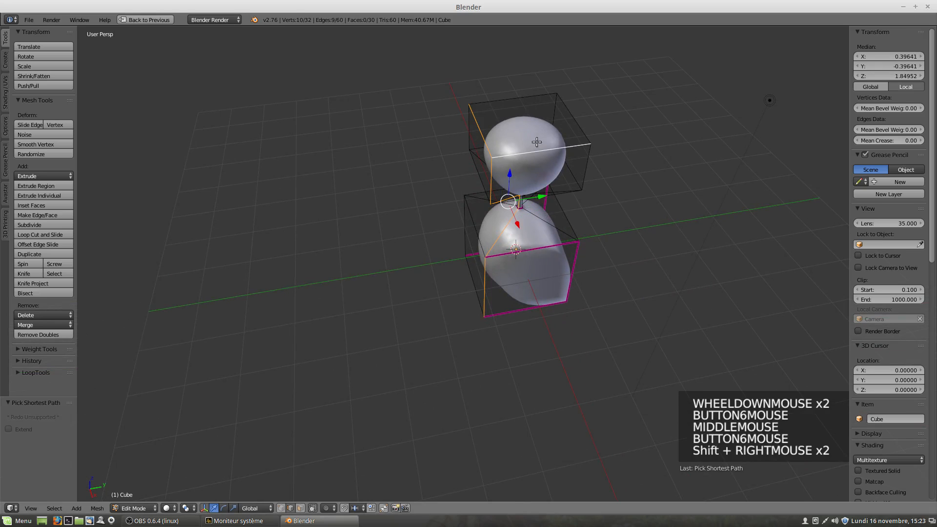
right_click(511, 99, "shift")
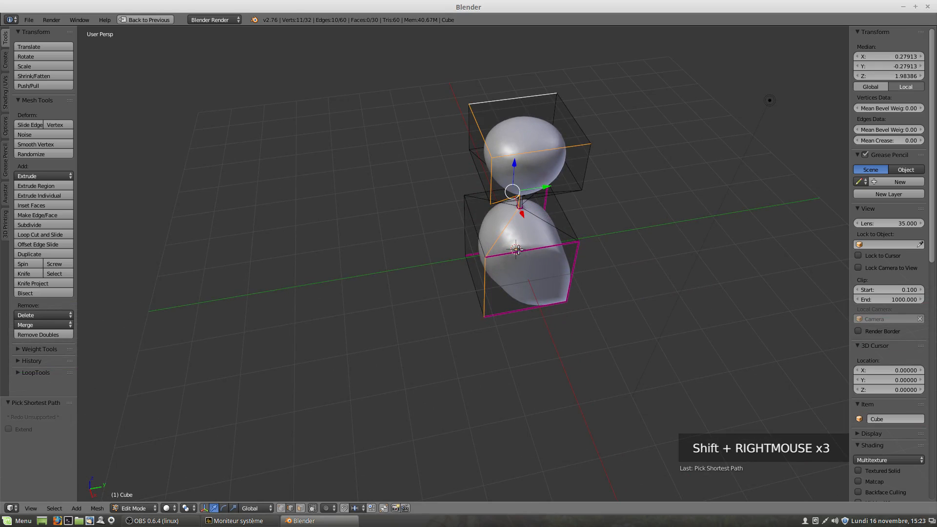
Step: Add three of the lower cage's bottom edges to the selection, leaving out the one on the positive Y side
middle_click_drag(514, 311, 518, 256)
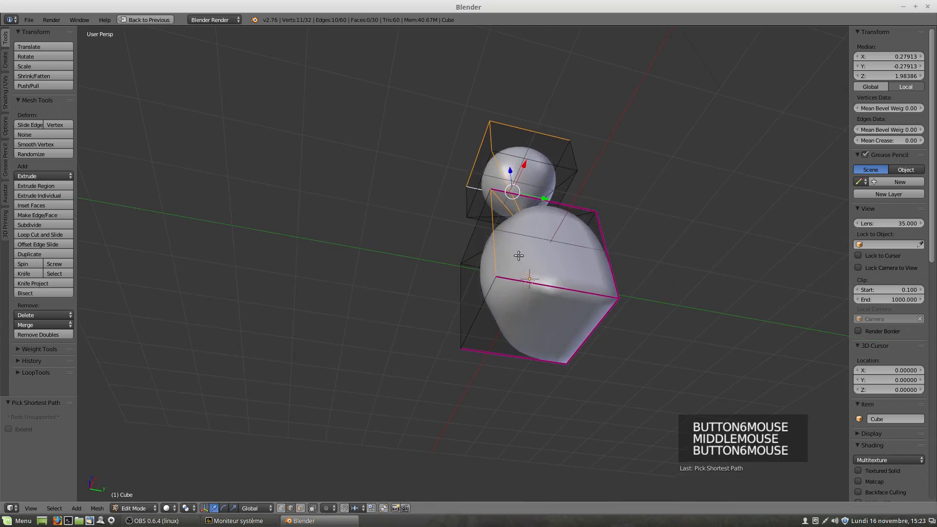
right_click(500, 291, "shift")
right_click(494, 295, "shift")
right_click(504, 341, "shift")
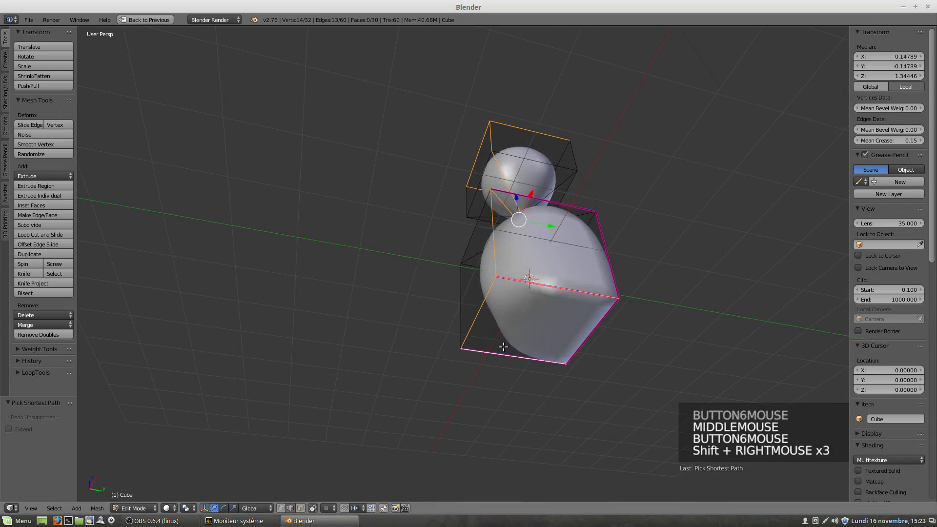
Step: Mark the selected edges as a UV seam and check the seam around the model
middle_click_drag(535, 339, 504, 320)
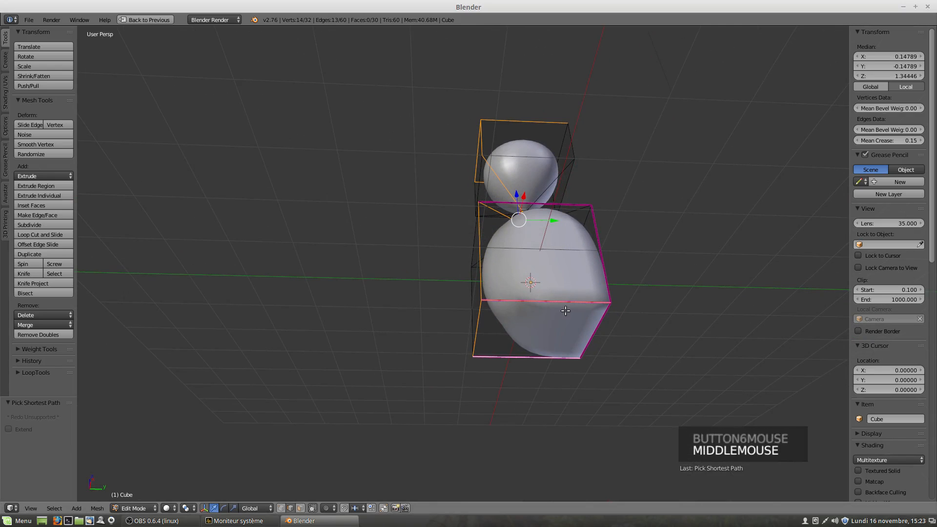
key("ctrl+e")
key("a")
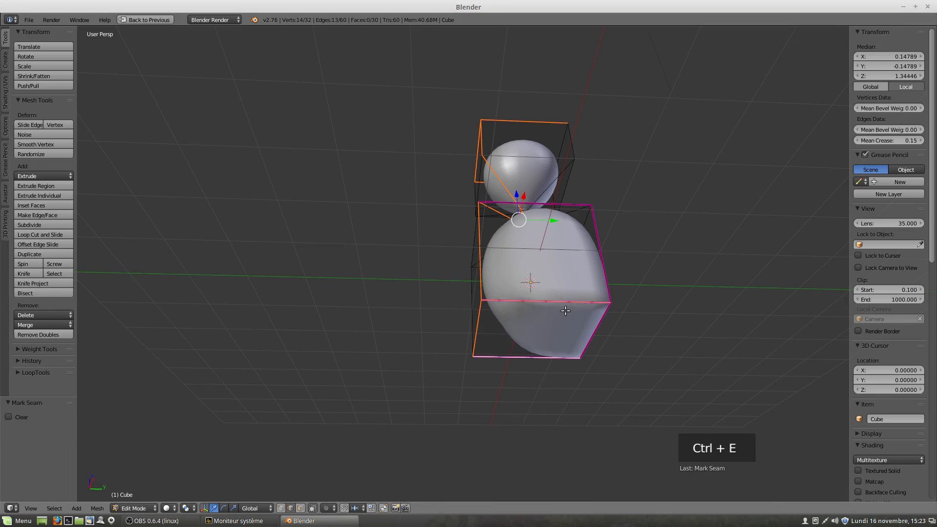
middle_click_drag(496, 231, 540, 309)
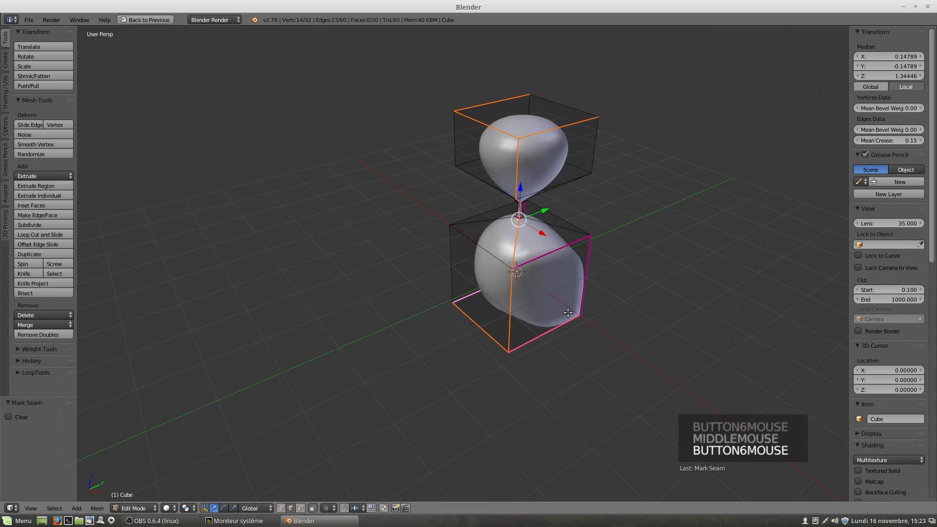
Step: Switch to the front orthographic view and restore the layout with the UV/Image Editor beside the viewport
key("KP_1")
middle_click_drag(596, 283, 471, 330, "shift")
key("shift+space")
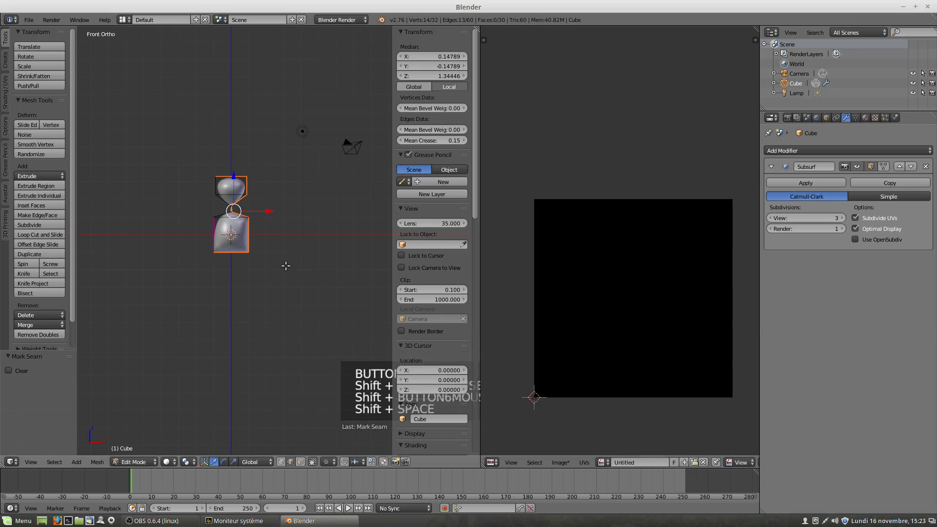
Step: Select the whole mesh and unwrap it along the seams with the Angle Based method
key("a")
key("a")
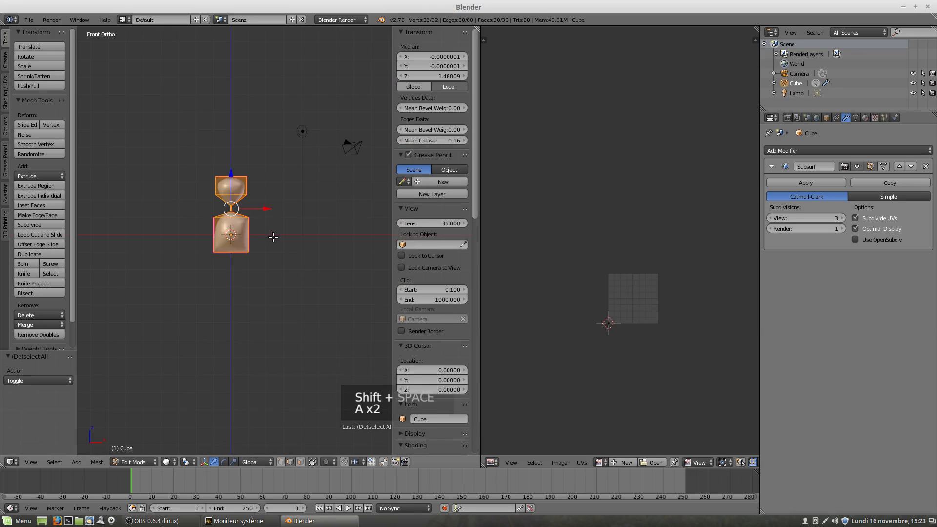
key("u")
left_click(276, 236)
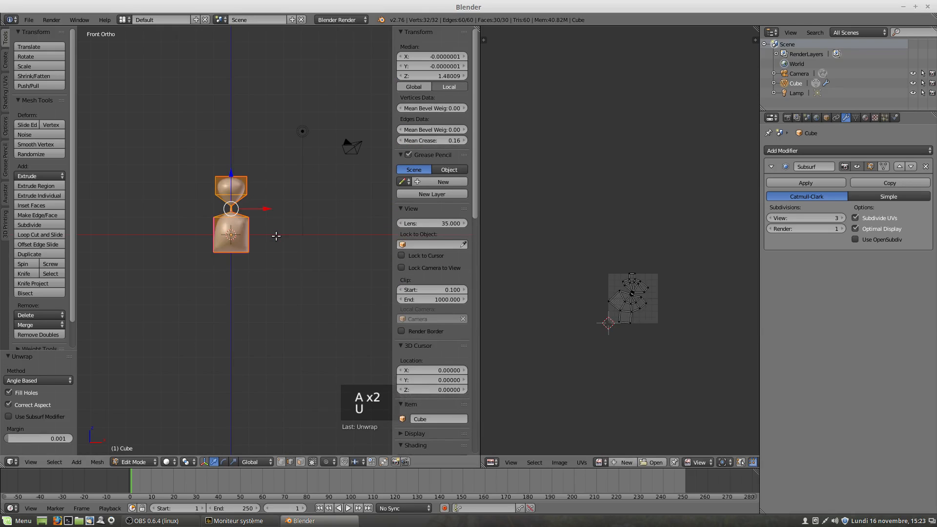
Step: Examine the unwrapped UV layout and enable Use Subsurf Modifier for the unwrap
scroll(674, 308, "up", 3)
scroll(651, 303, "up", 1)
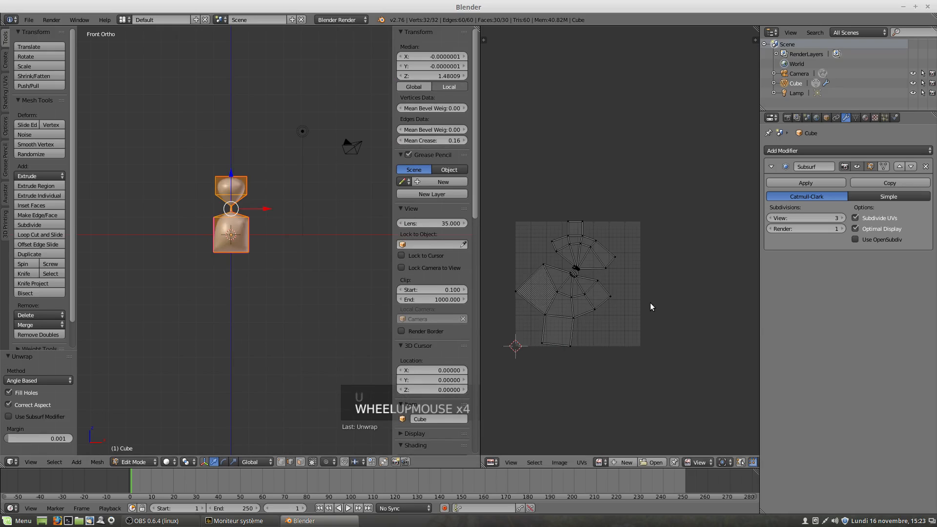
scroll(616, 308, "left", 3, "shift")
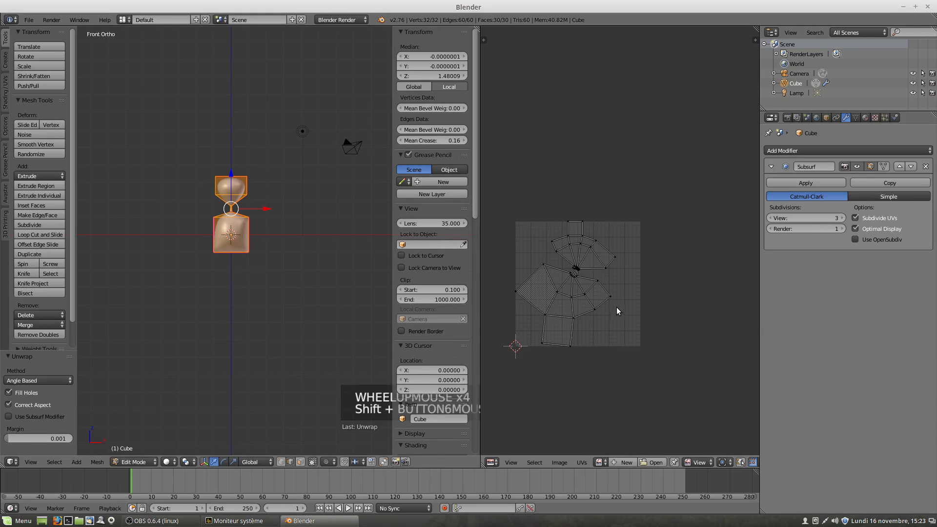
scroll(660, 314, "up", 1)
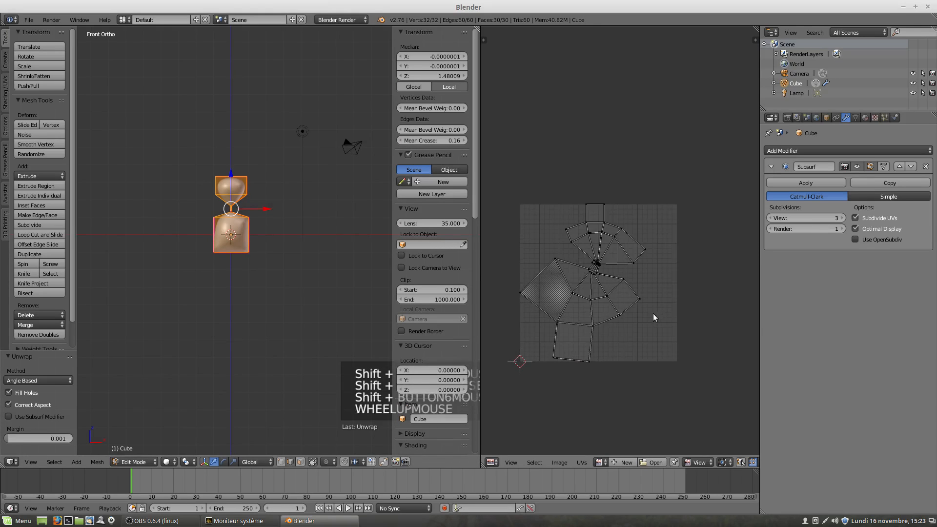
scroll(653, 317, "left", 2, "shift")
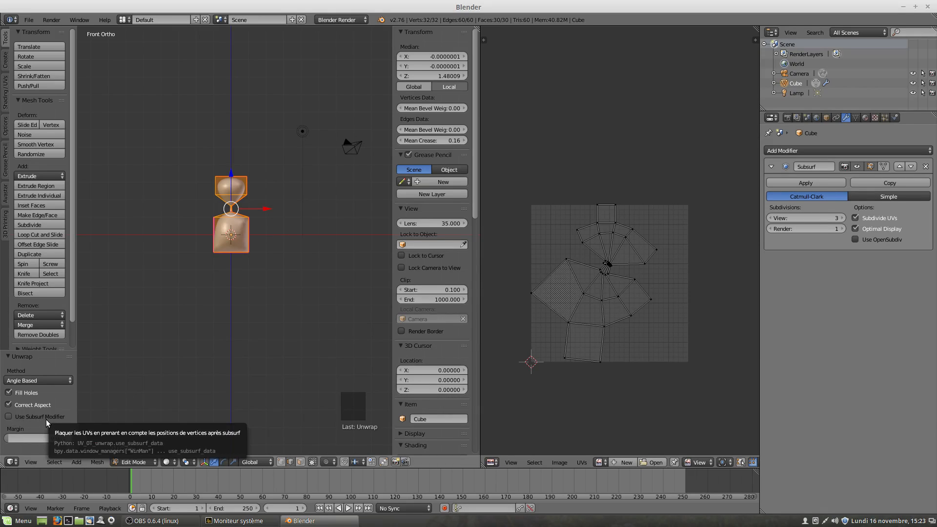
left_click(8, 417)
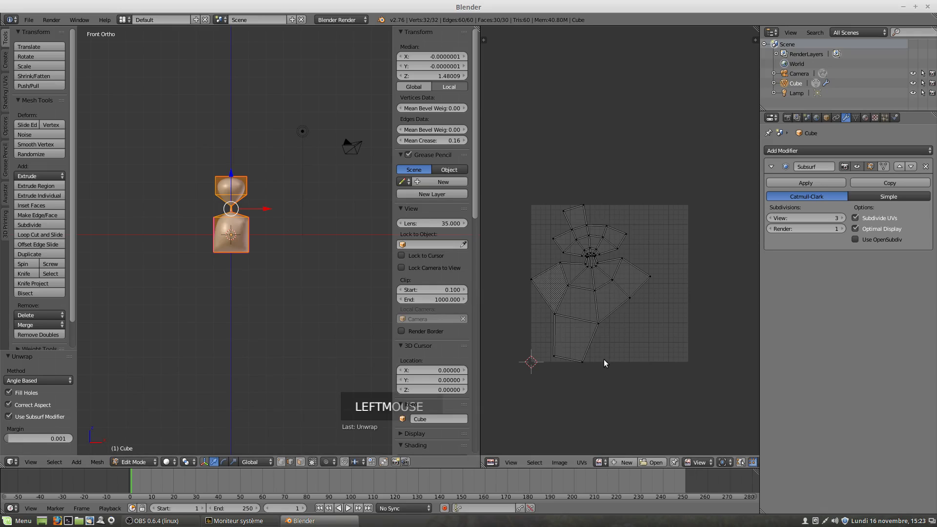
Step: Set the Subsurf modifier's View subdivisions to 6 and unwrap the mesh again
left_click(842, 218)
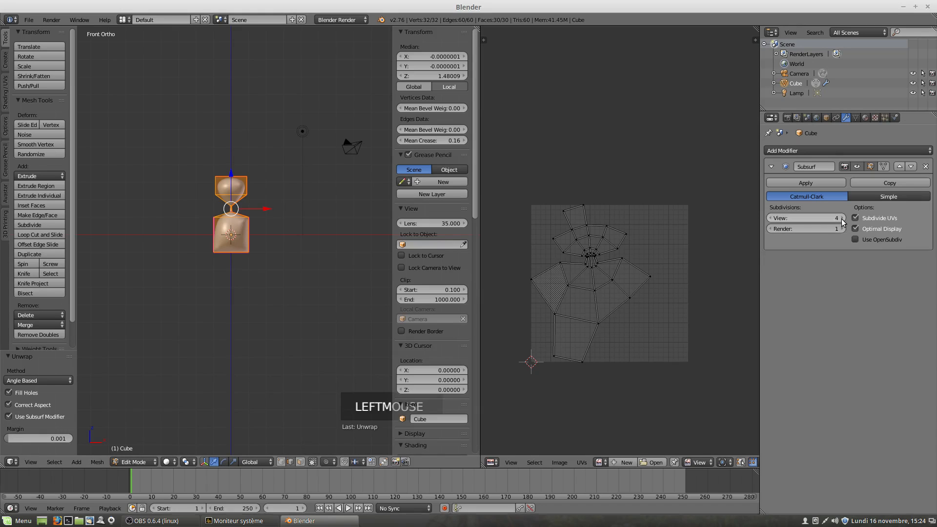
left_click(842, 218)
left_click(841, 218)
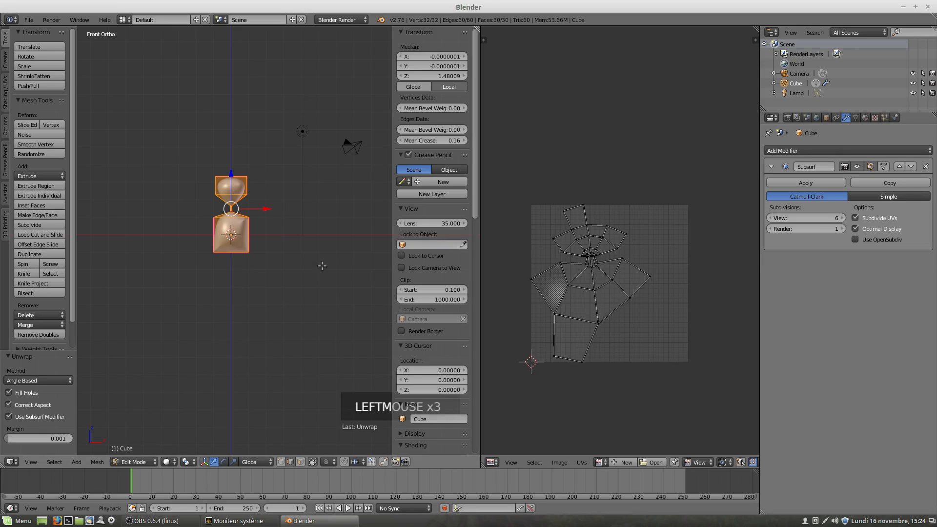
key("u")
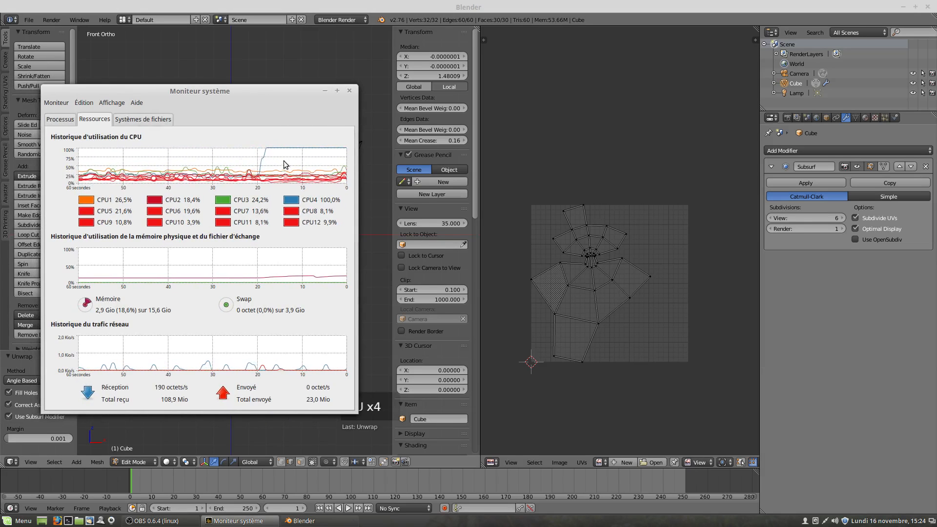
Step: Check the CPU load in the system monitor, inspect the new UV layout up close, and minimize the monitor window
left_click(320, 152)
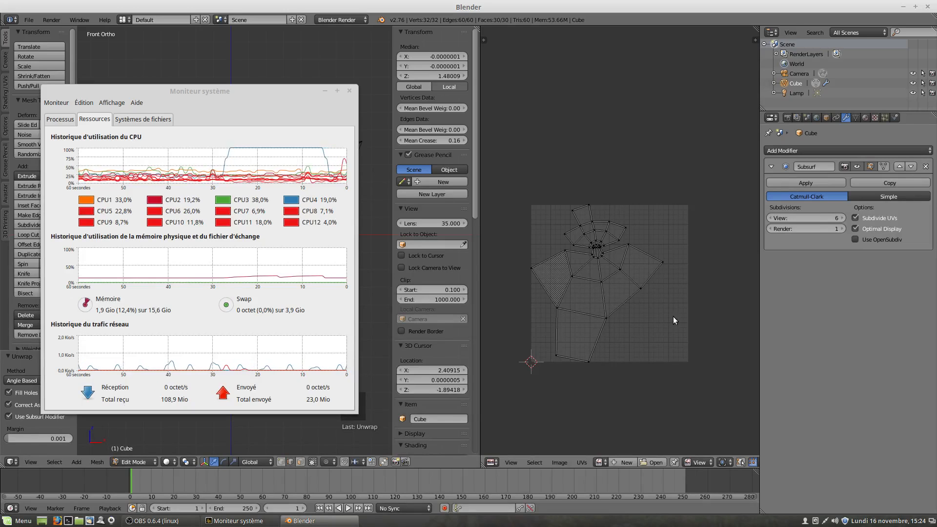
left_click(296, 95)
scroll(640, 215, "up", 3)
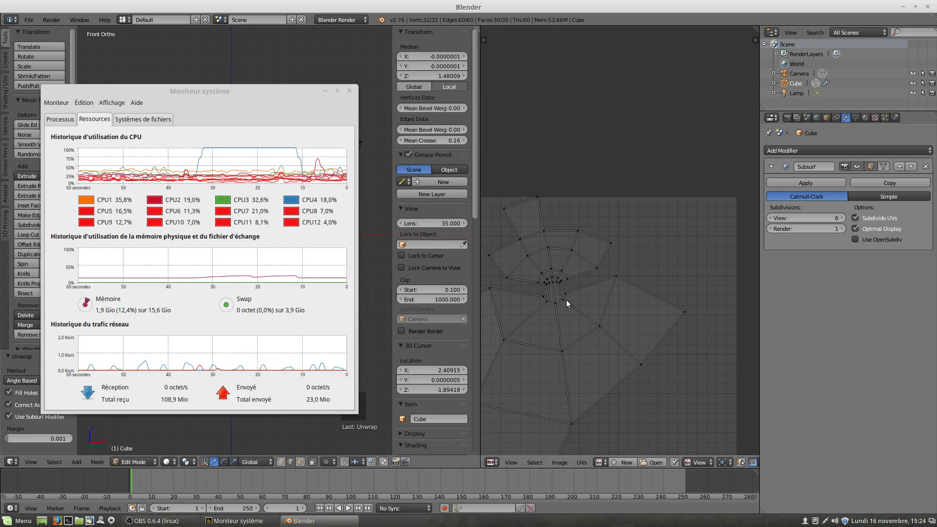
left_click(293, 95)
left_click(325, 91)
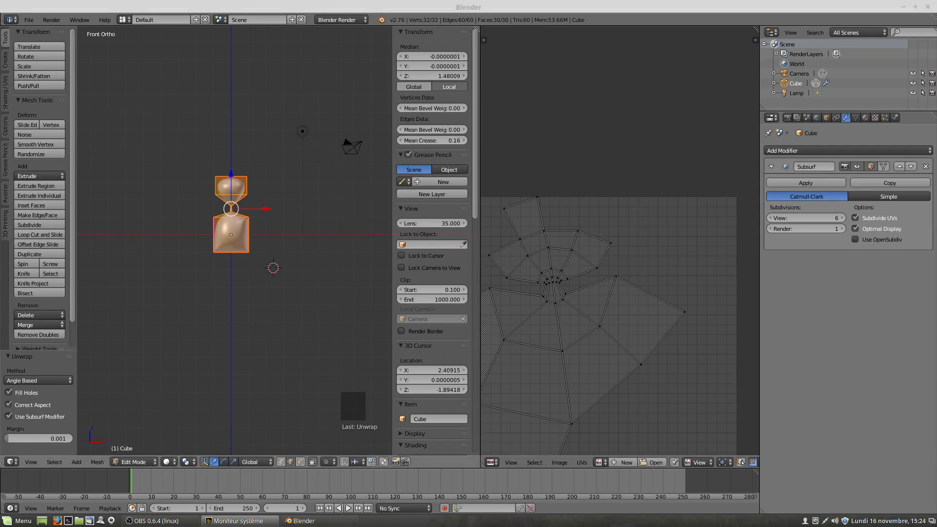
Step: Set the Subsurf modifier's View subdivisions to 1
left_click(771, 218)
left_click(771, 218)
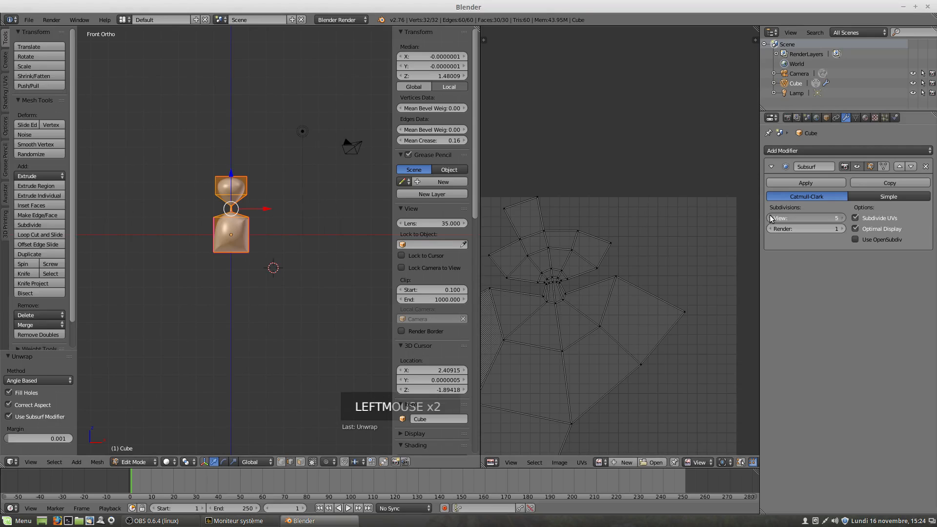
left_click(771, 218)
left_click(771, 218)
left_click(771, 218)
left_click(771, 218)
left_click(771, 218)
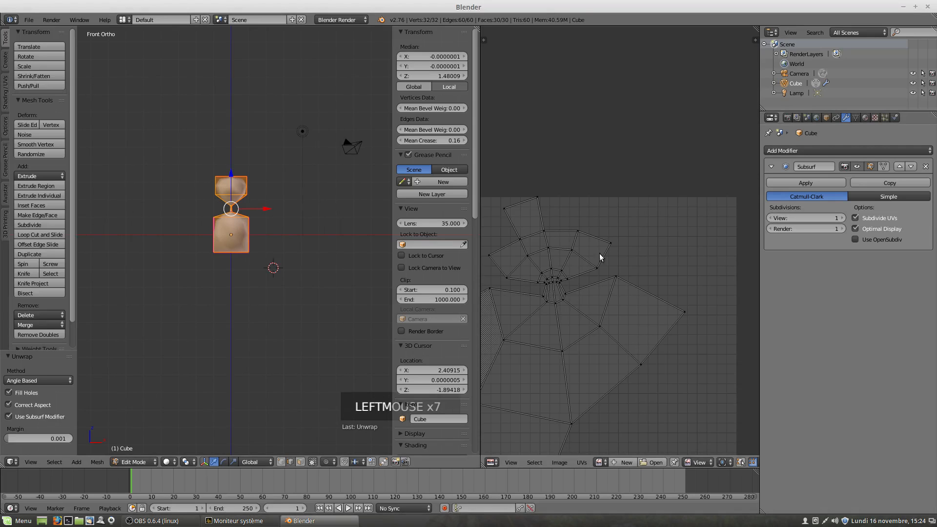
Step: Fit the whole UV layout in view and unwrap the mesh again with Use Subsurf Modifier enabled
scroll(588, 279, "down", 2)
middle_click_drag(600, 284, 635, 227)
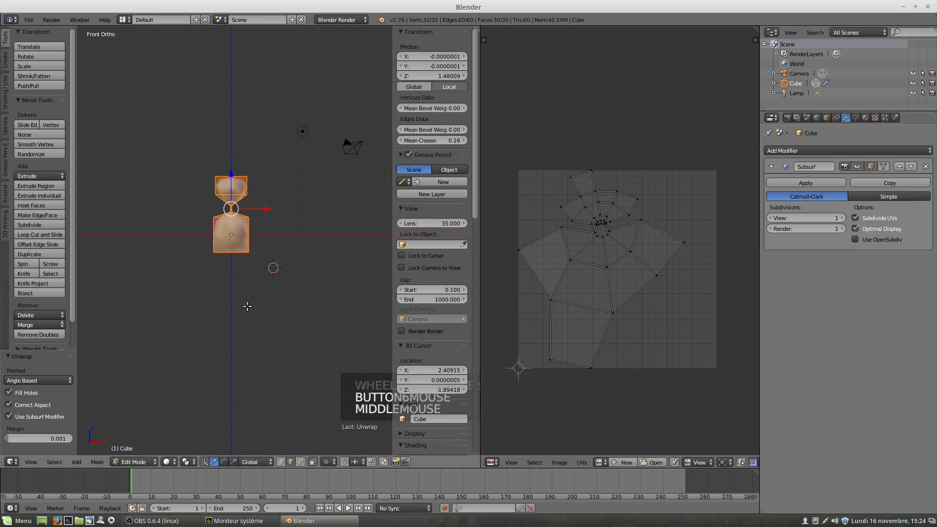
key("u")
key("u")
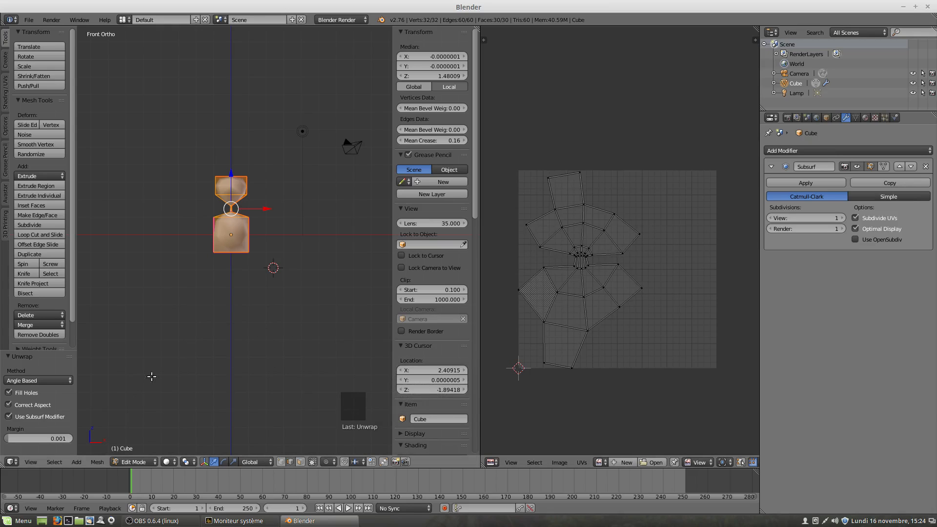
Step: Turn Use Subsurf Modifier off, unwrap the mesh again, and re-enable the option to compare the two UV layouts
left_click(45, 419)
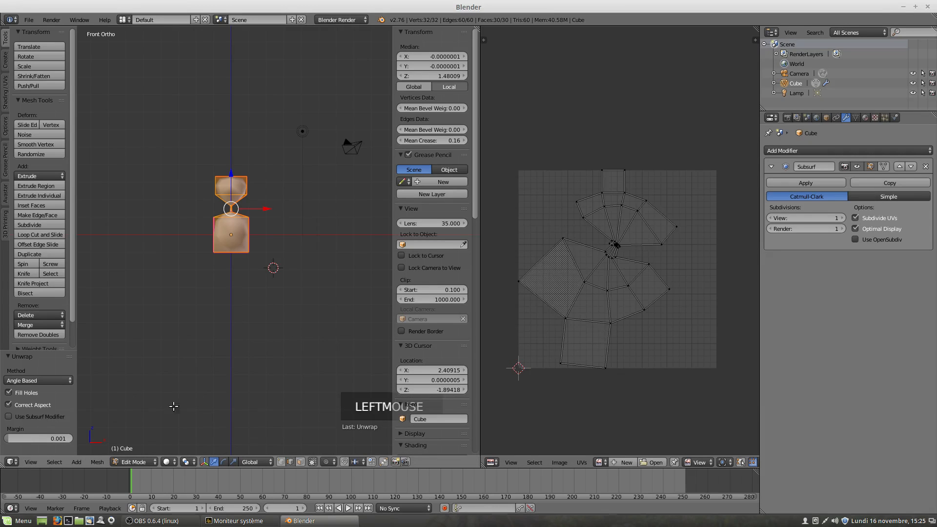
key("u")
key("u")
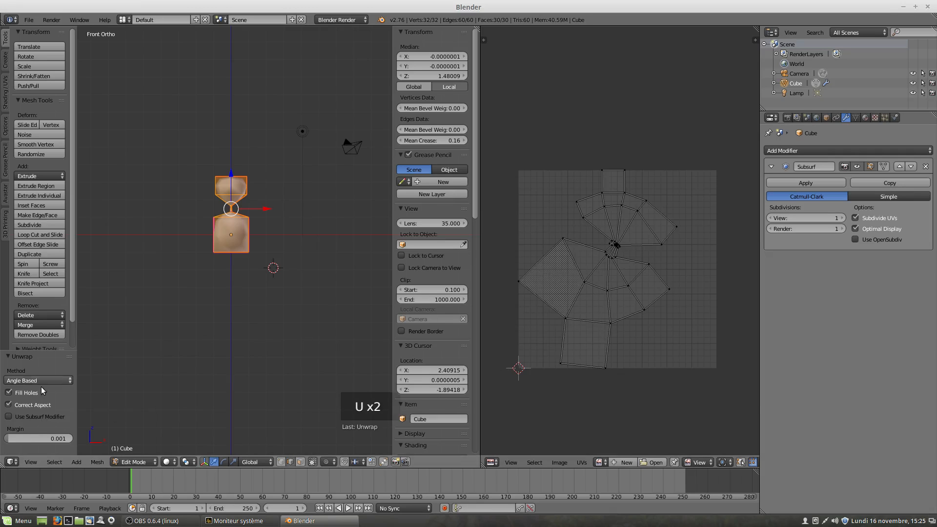
left_click(26, 414)
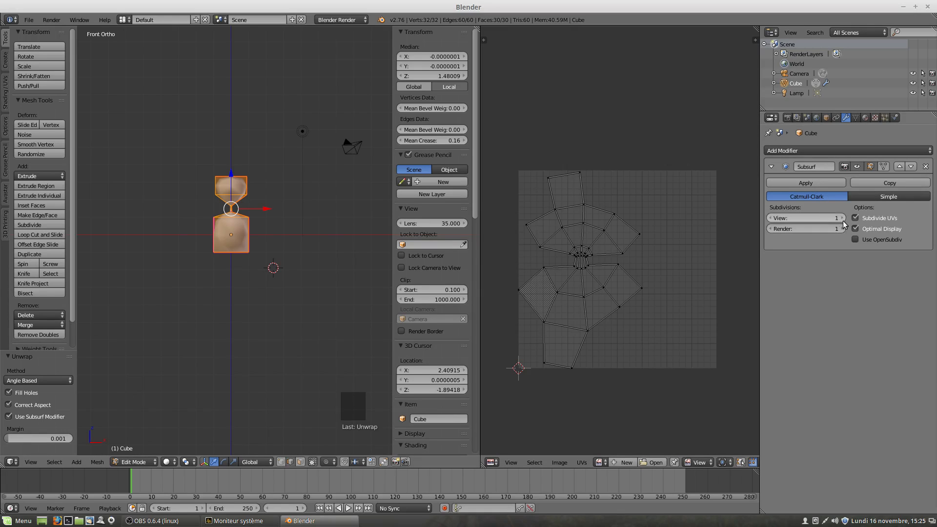
Step: Set the Subsurf modifier's View subdivisions to 0, unwrap again, and compare the layout with Use Subsurf Modifier off and on
left_click(772, 219)
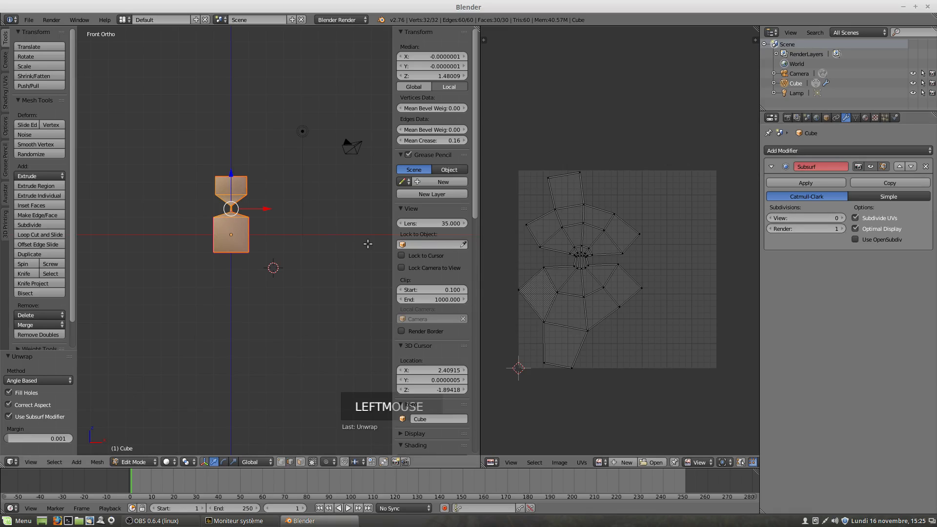
key("u")
key("u")
left_click(293, 270)
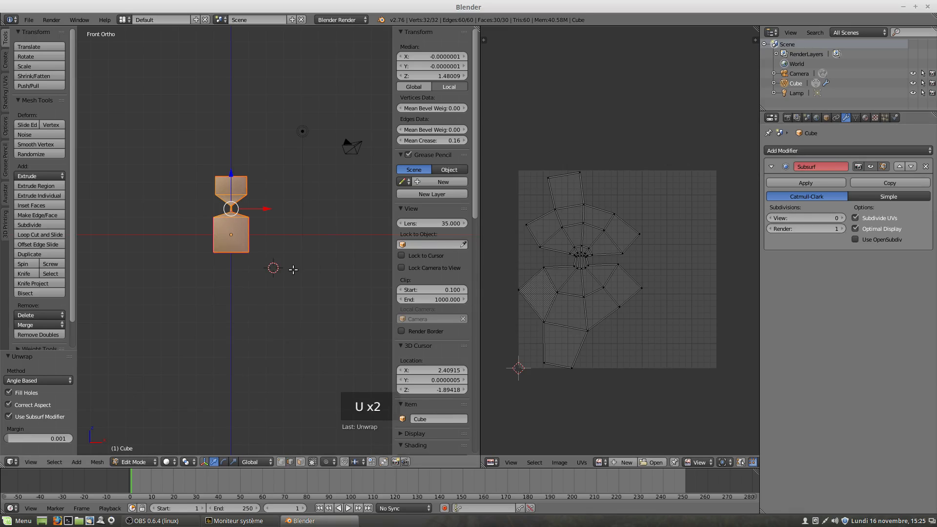
left_click(15, 418)
left_click(16, 418)
left_click(16, 419)
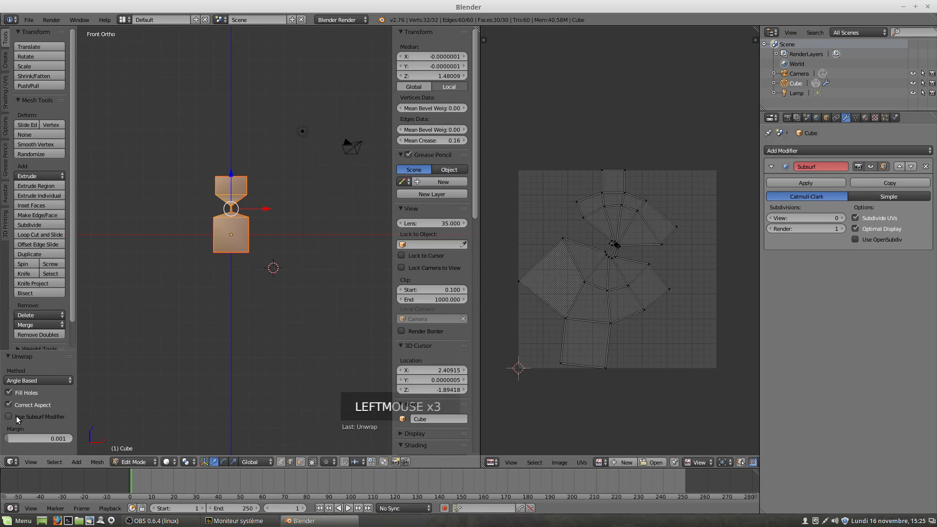
left_click(16, 419)
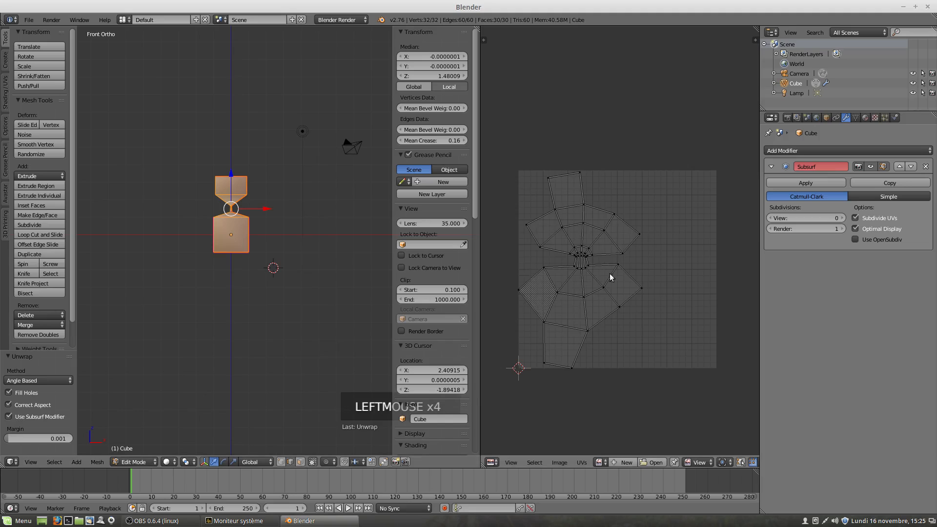
Step: Set the Subsurf modifier's View subdivisions to 3 and unwrap the mesh again with Use Subsurf Modifier enabled
left_click(842, 219)
left_click(843, 218)
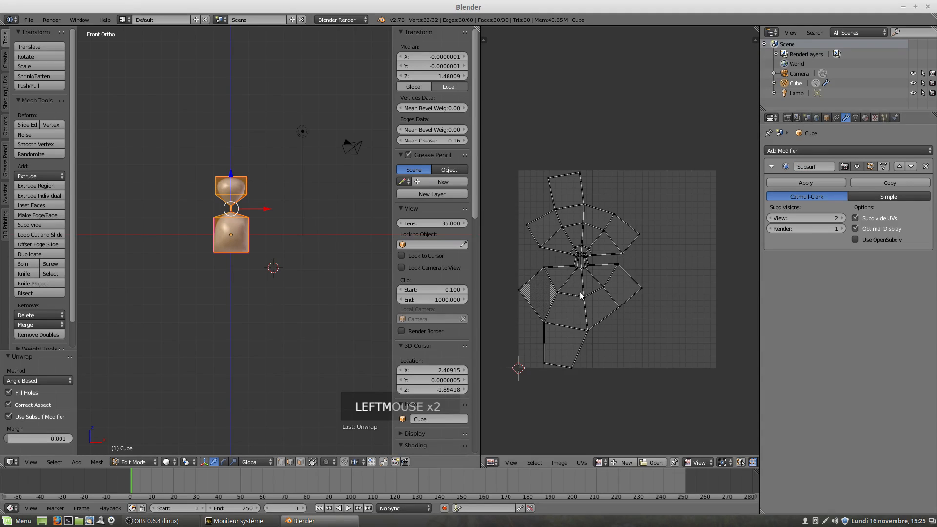
left_click(843, 218)
key("u")
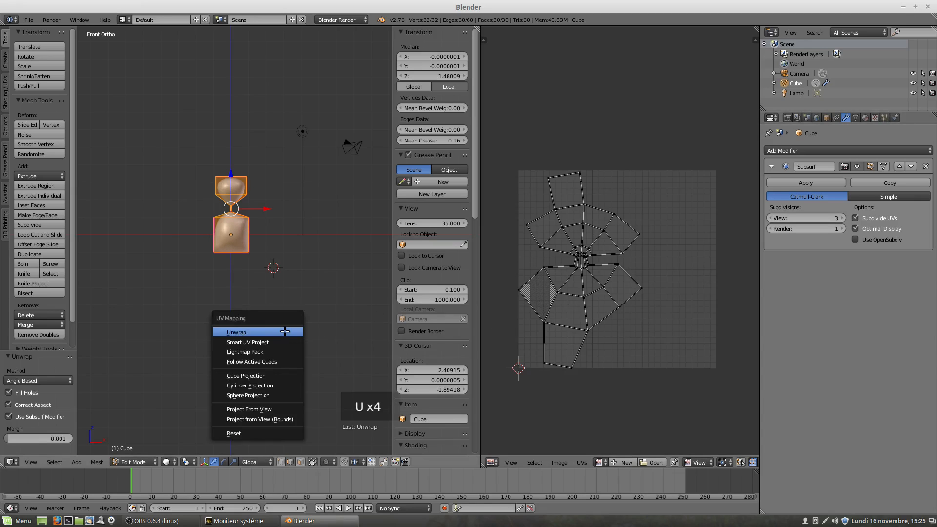
left_click(286, 331)
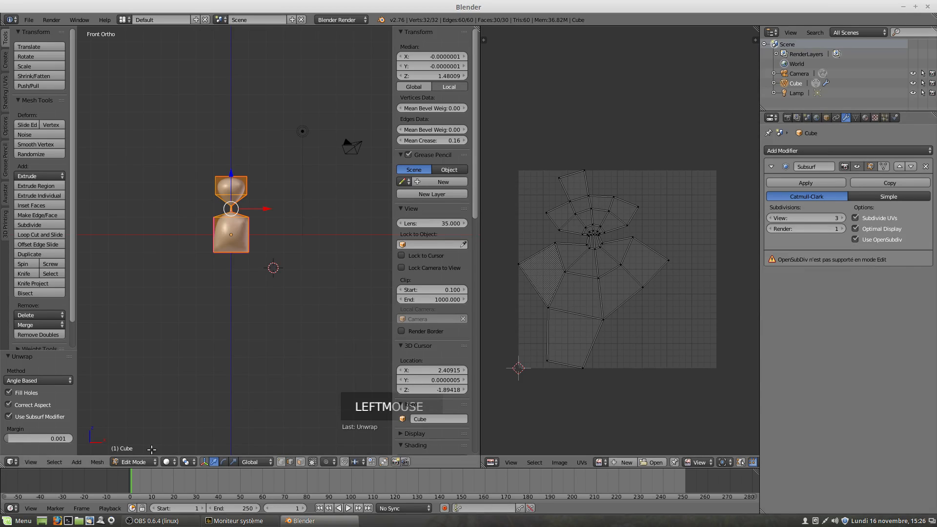
Step: Switch the cube from Edit Mode to Object Mode
left_click(134, 462)
left_click(139, 450)
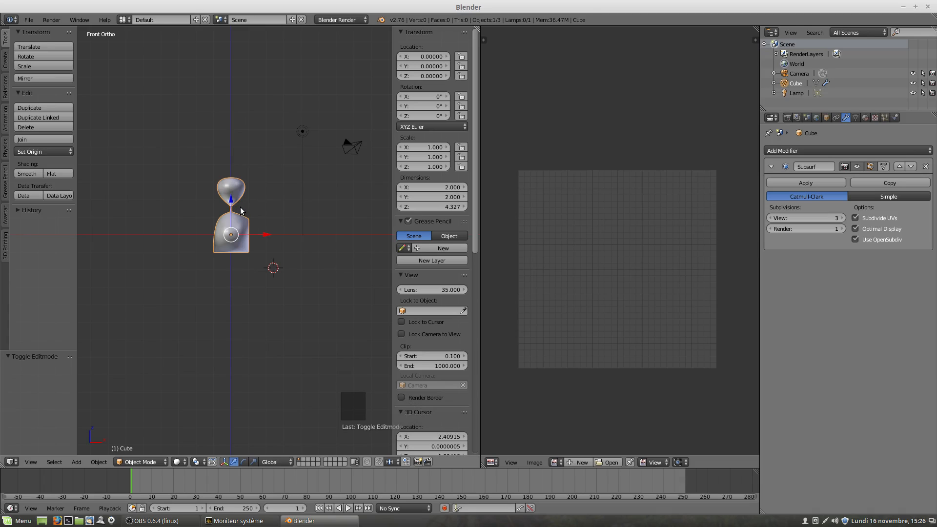
Step: Review the OpenSubdiv compute types in the System section of the user preferences, keep GLSL Compute, and close the preferences
left_click(28, 20)
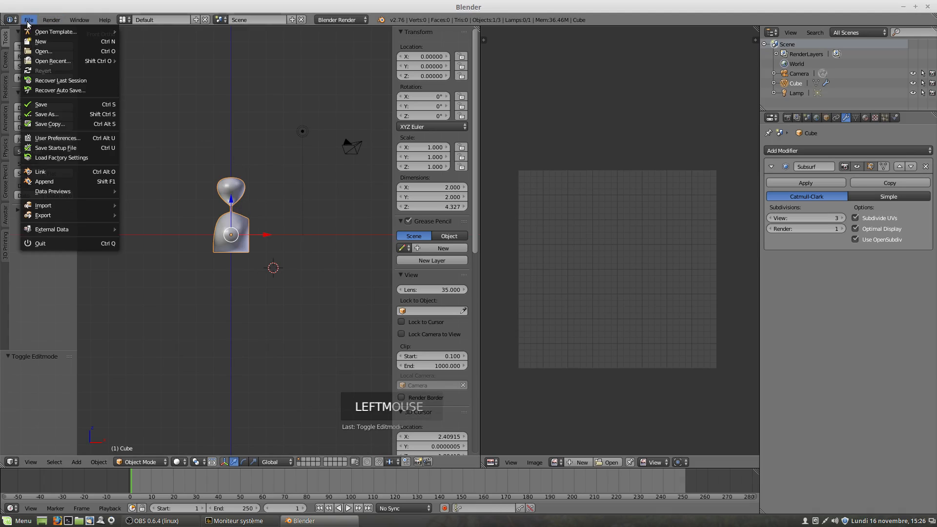
left_click(55, 138)
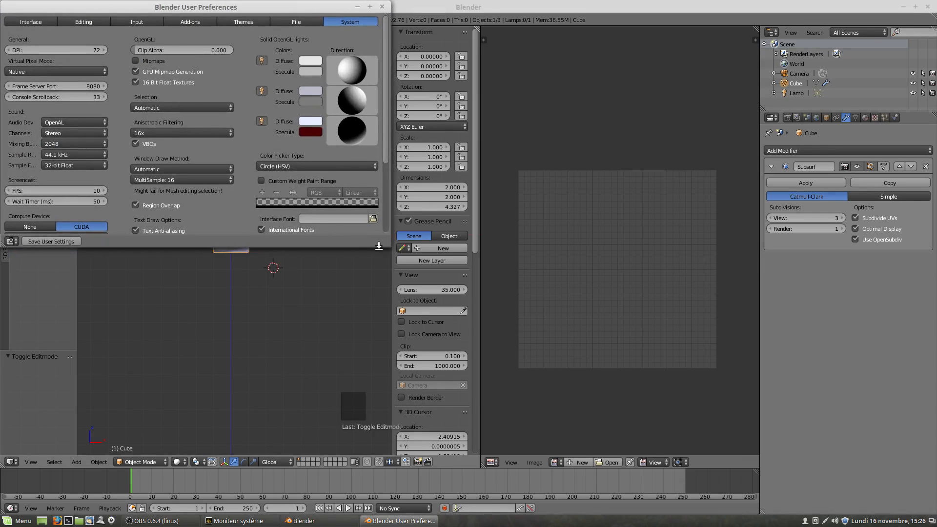
left_click_drag(386, 246, 479, 339)
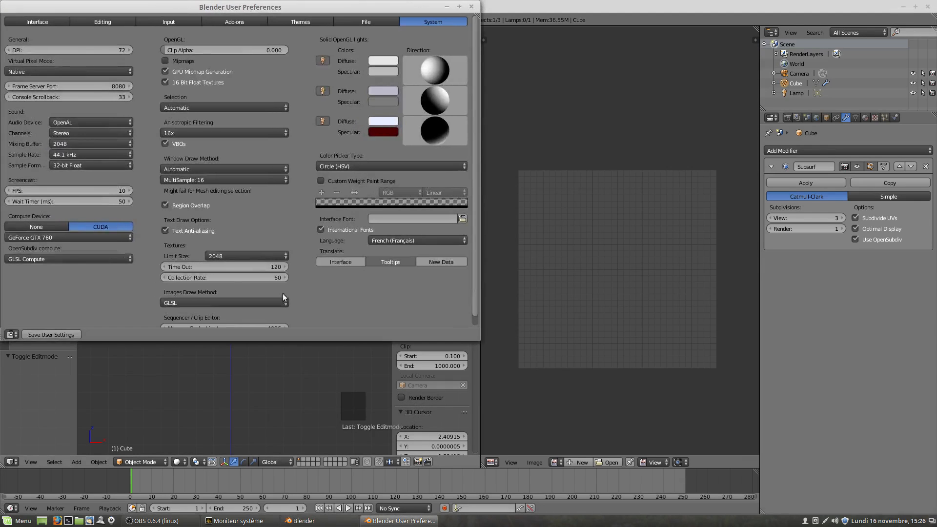
left_click(33, 259)
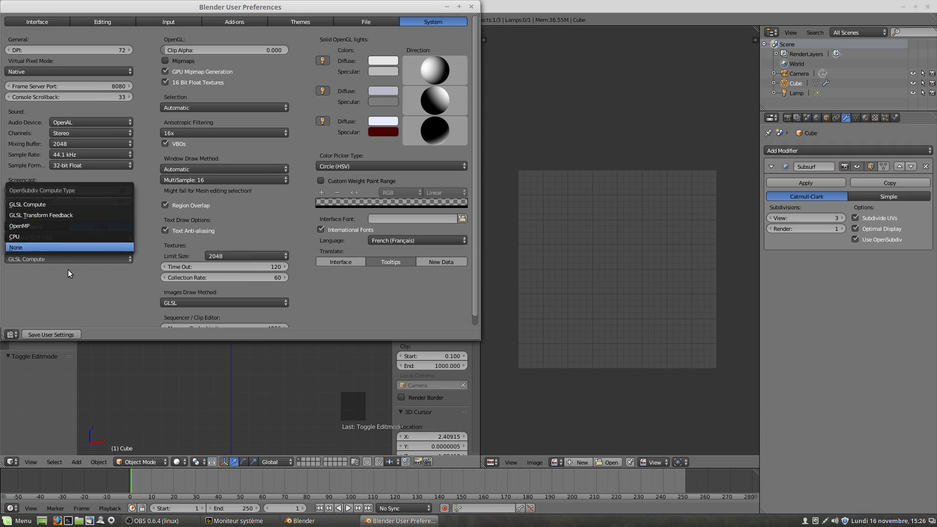
key("Escape")
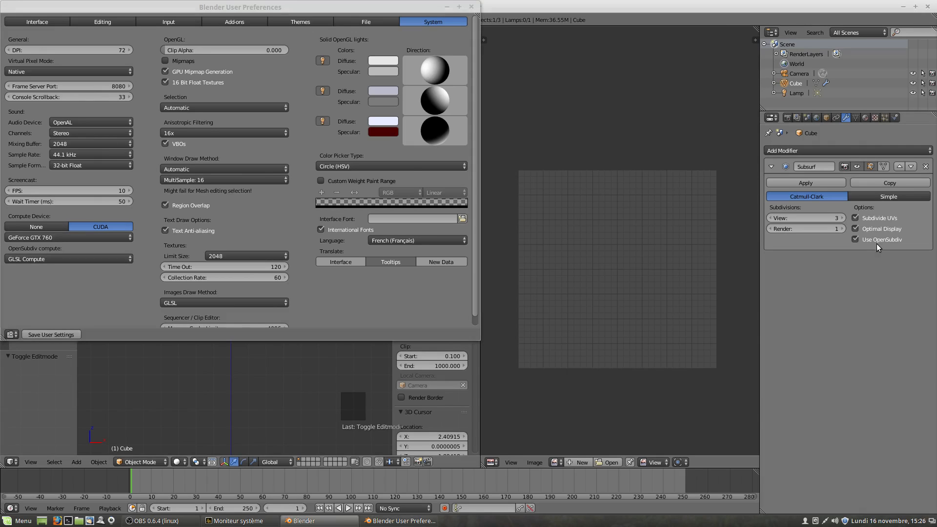
left_click_drag(403, 8, 474, 83)
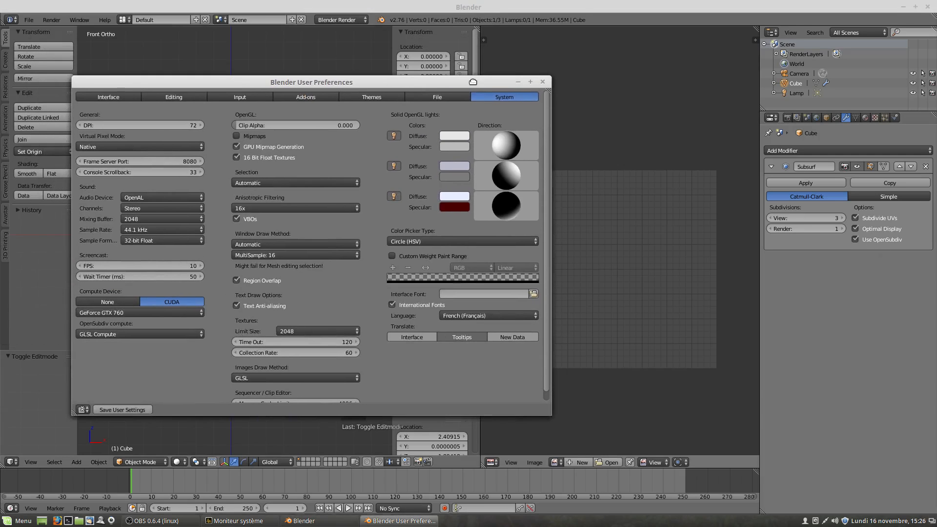
left_click(543, 82)
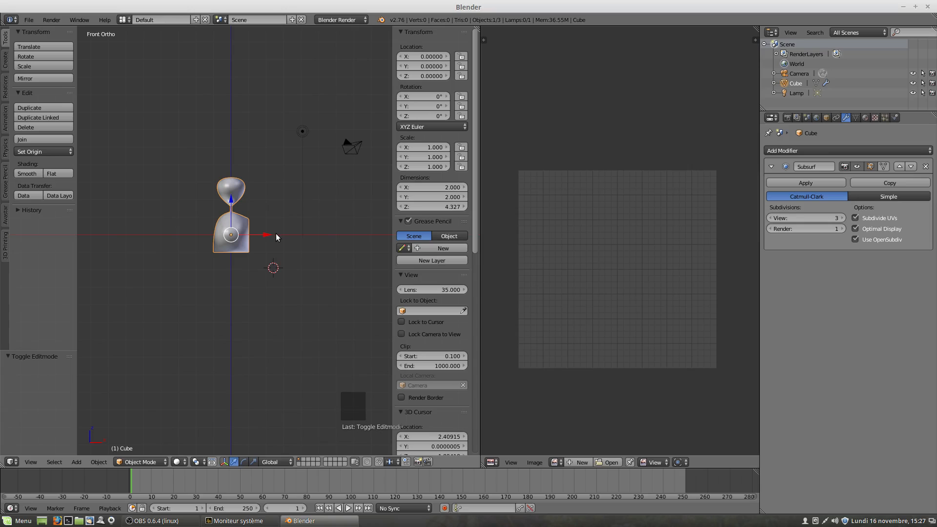
Step: Set the scene's render engine to Cycles Render
left_click(354, 19)
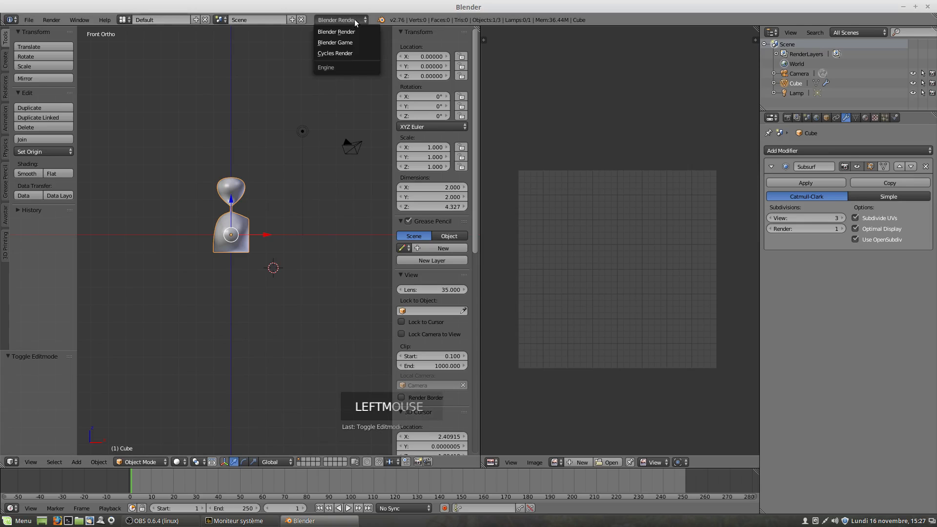
left_click(342, 52)
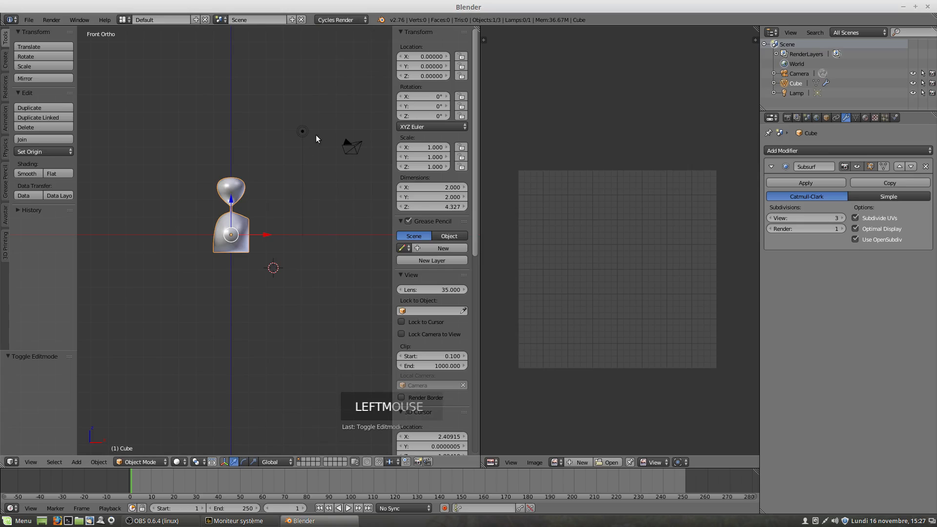
left_click(144, 462)
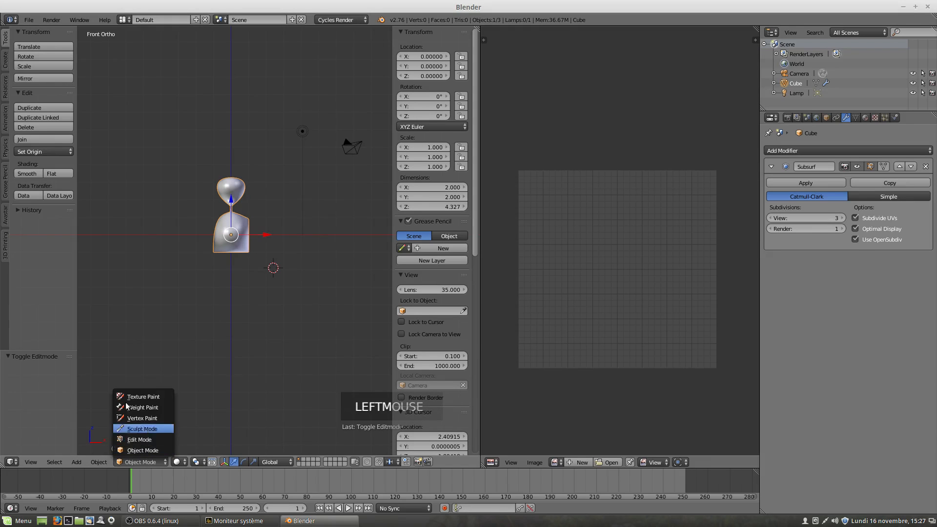
Step: Move the system monitor beside the model, set the 3D viewport shading to Rendered, and check the CPU load
left_click_drag(310, 91, 670, 36)
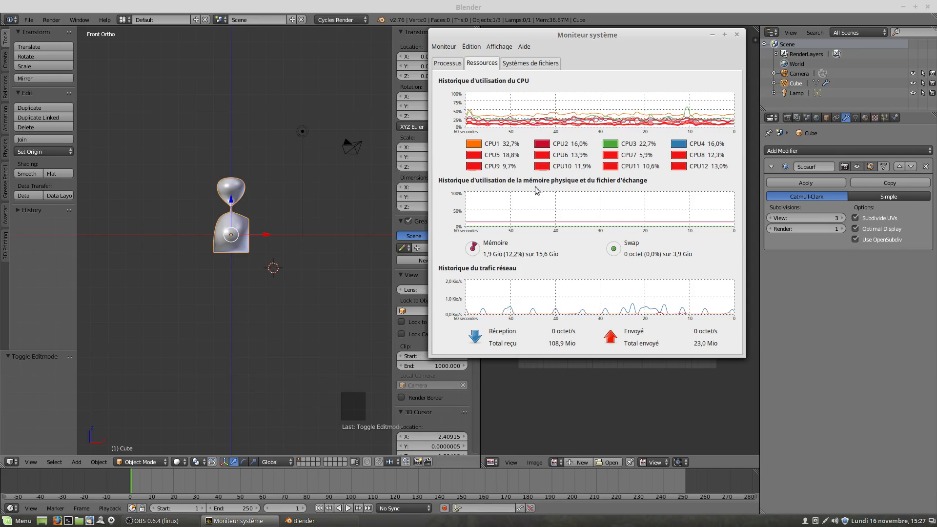
left_click(228, 257)
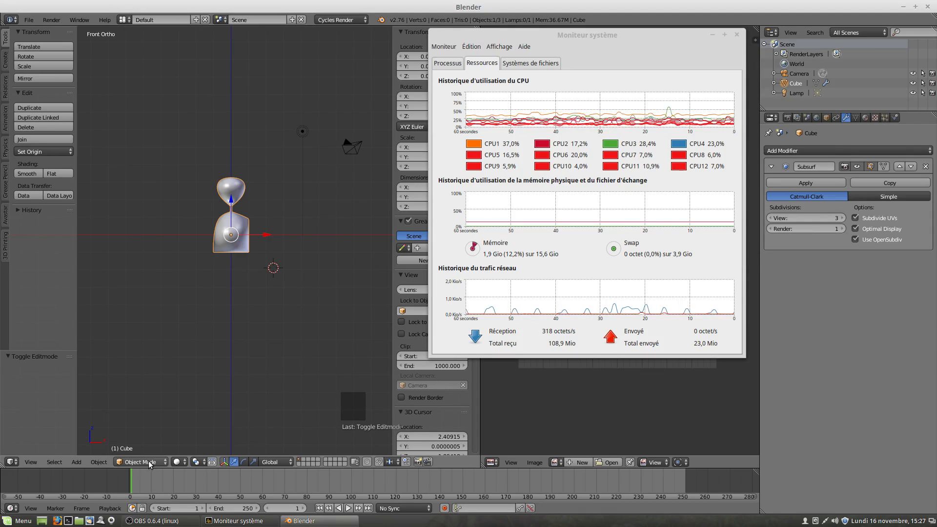
left_click(178, 462)
left_click(197, 396)
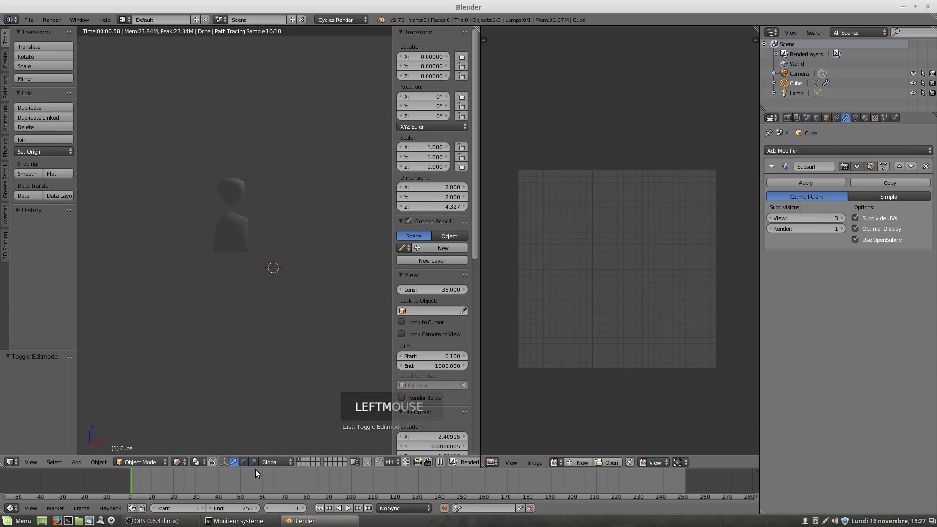
left_click(236, 522)
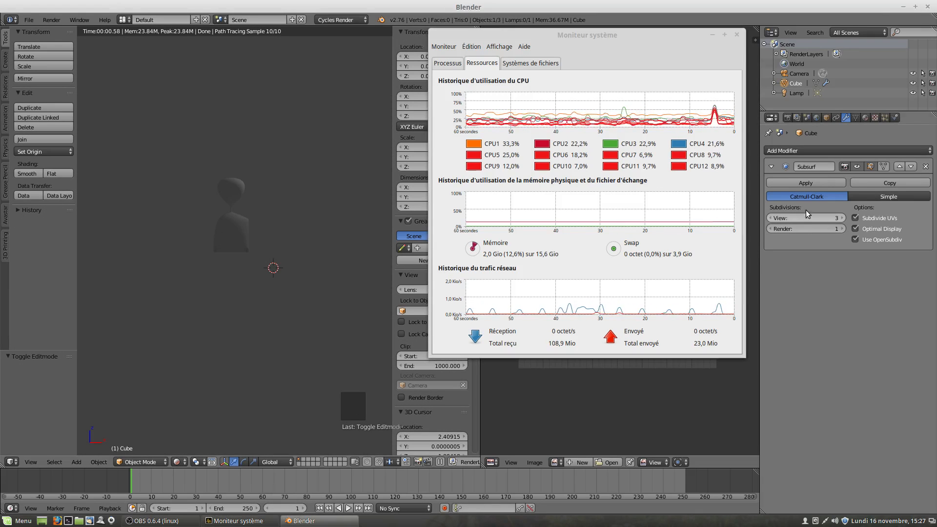
Step: Turn off Use OpenSubdiv on the Subsurf modifier and check the CPU load after orbiting the rendered view
left_click(836, 218)
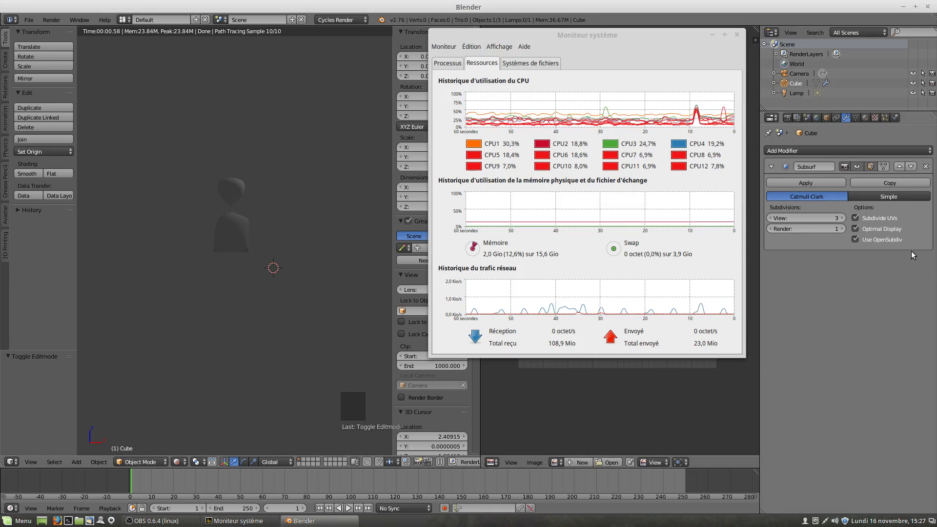
left_click(856, 239)
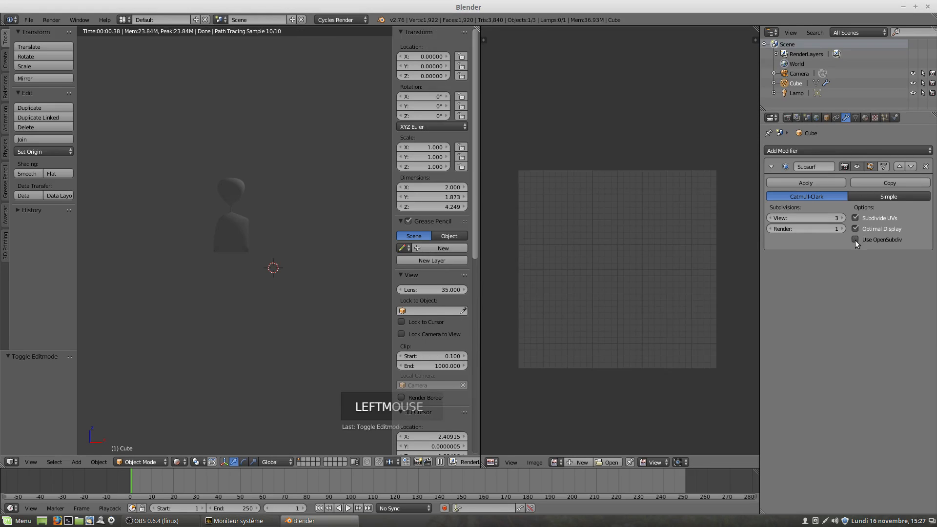
left_click(266, 522)
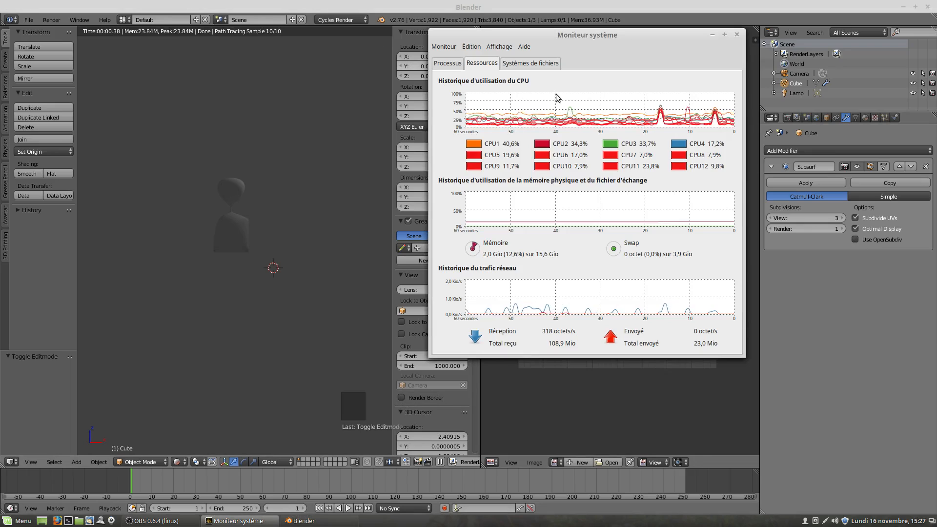
middle_click_drag(300, 209, 296, 183)
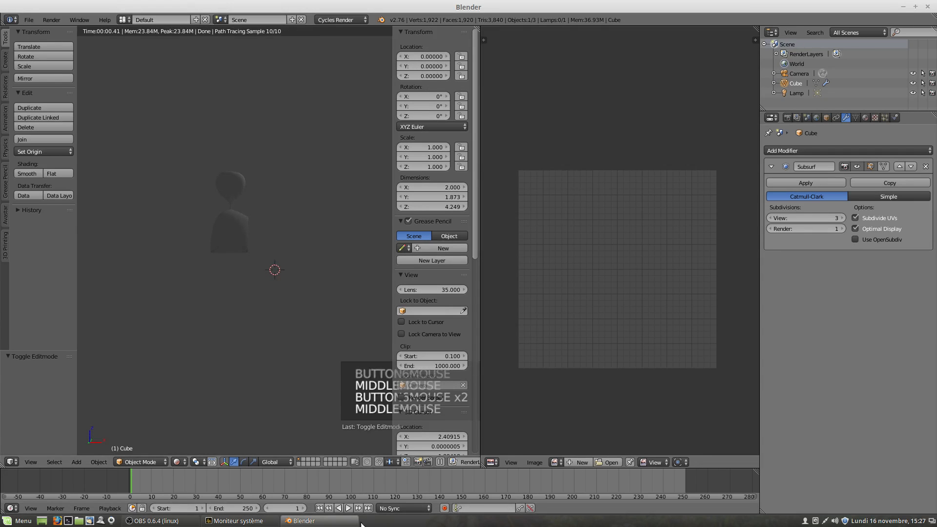
left_click(248, 521)
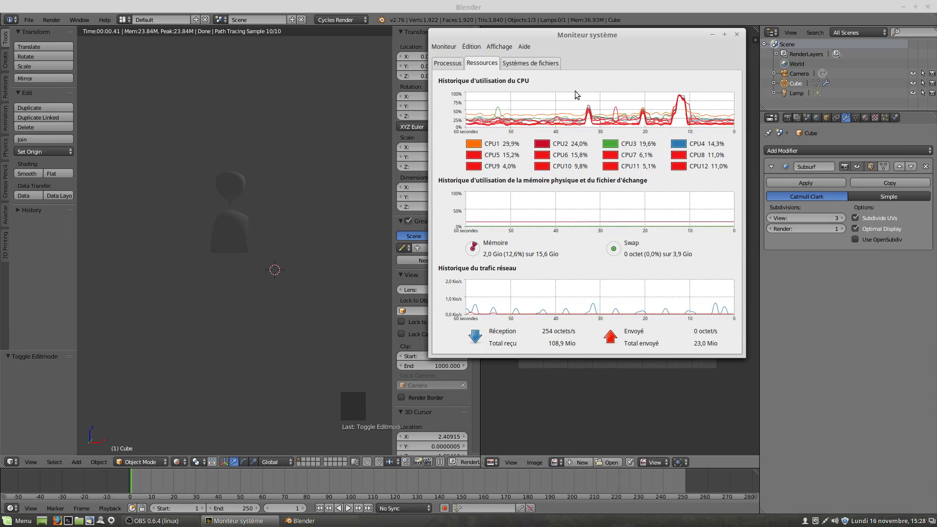
Step: Return to Blender and raise the Subsurf modifier's View subdivisions to 6 in the rendered view
left_click(437, 22)
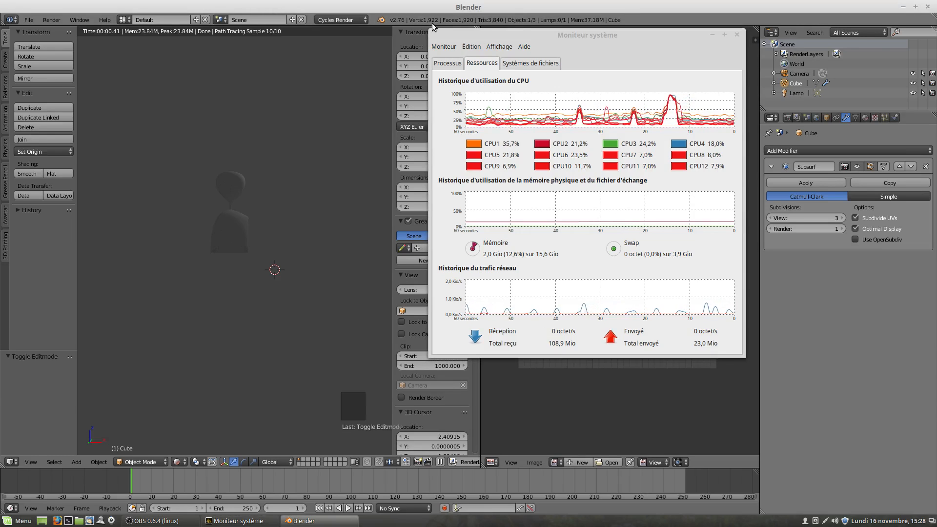
left_click(843, 219)
left_click(844, 218)
left_click(844, 219)
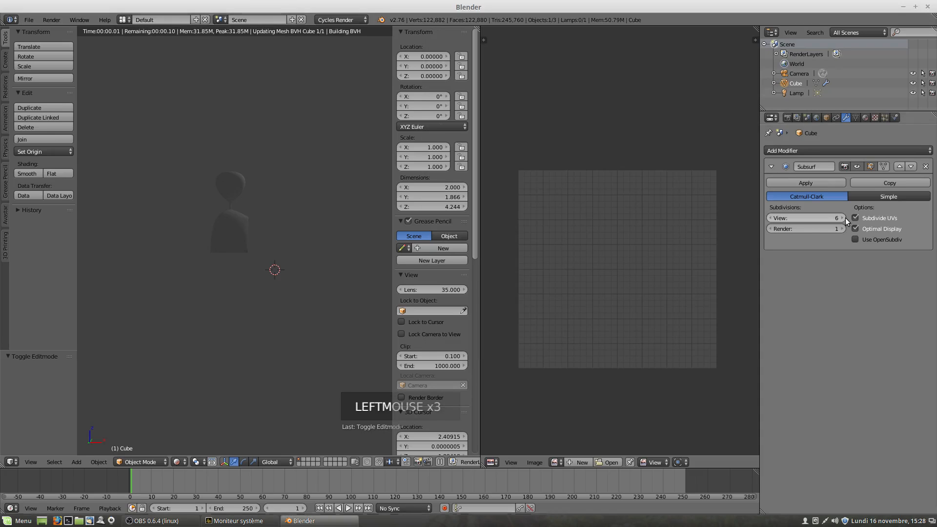
left_click(845, 218)
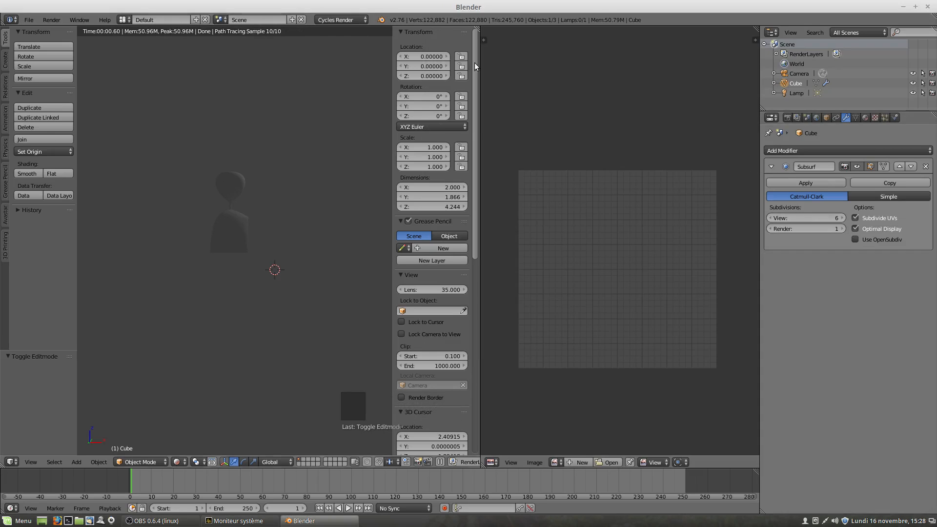
left_click(842, 218)
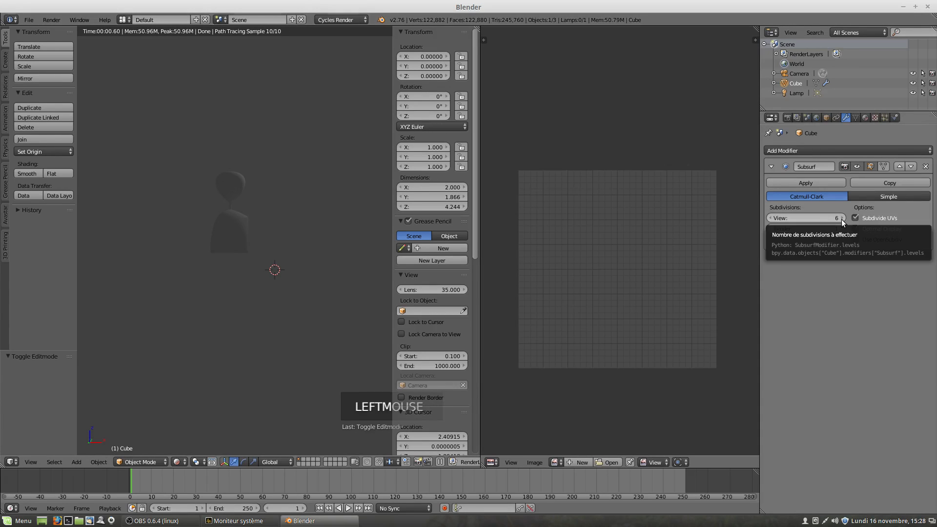
left_click(841, 218)
left_click(841, 218)
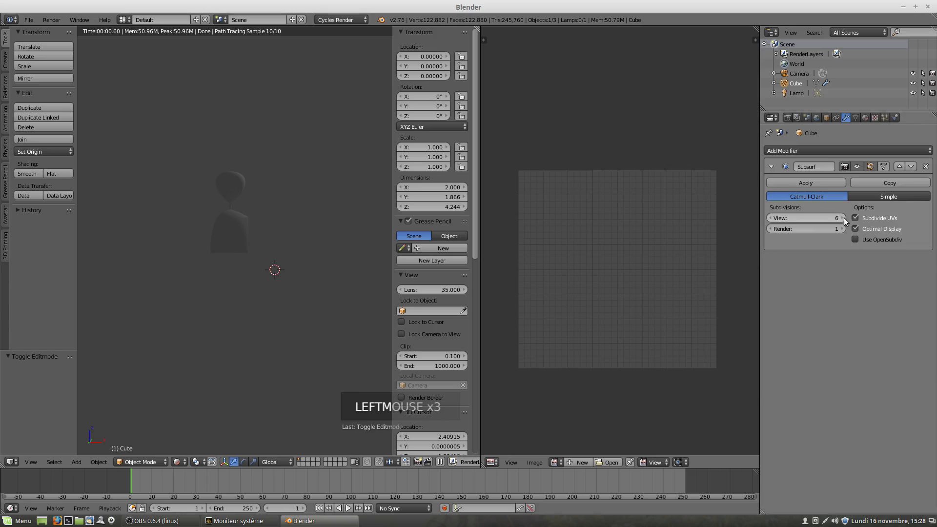
Step: Apply the cube's level-6 Subsurf modifier and add a new Subdivision Surface modifier to the resulting mesh
left_click(844, 218)
left_click(843, 218)
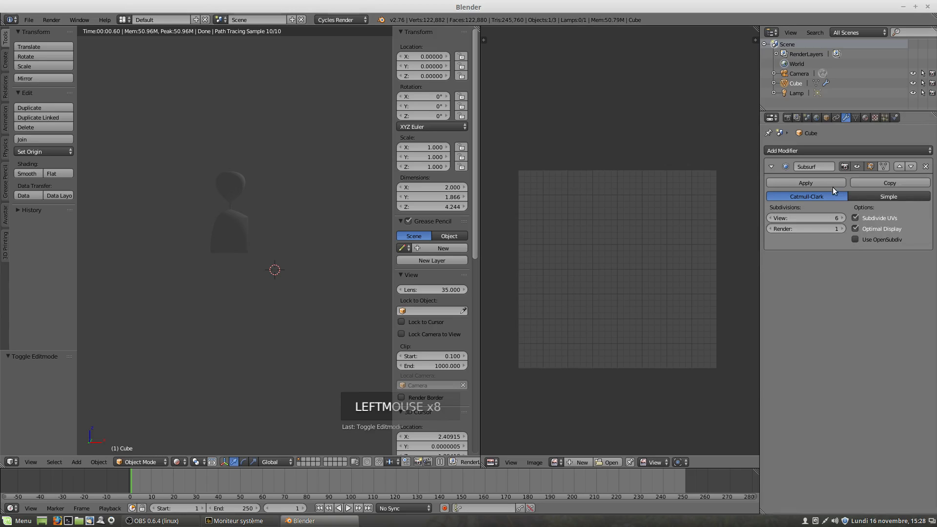
left_click(818, 183)
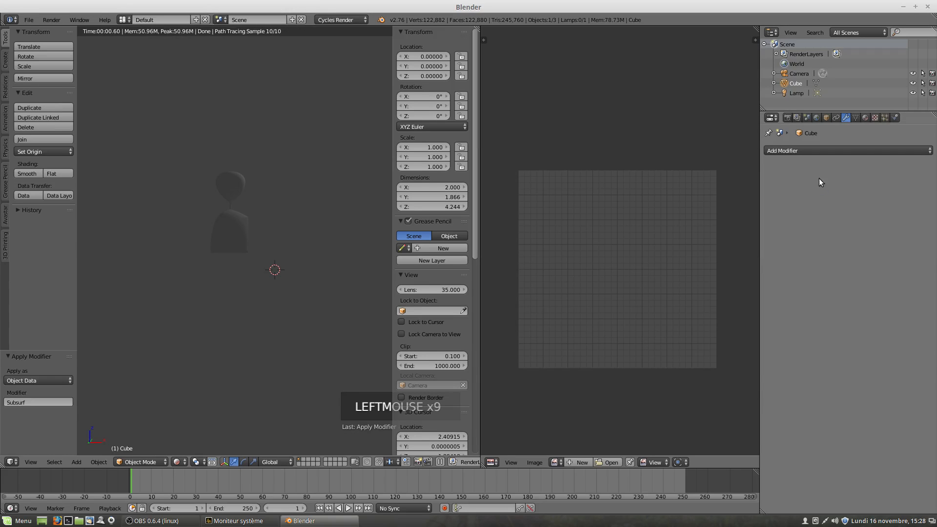
left_click(808, 151)
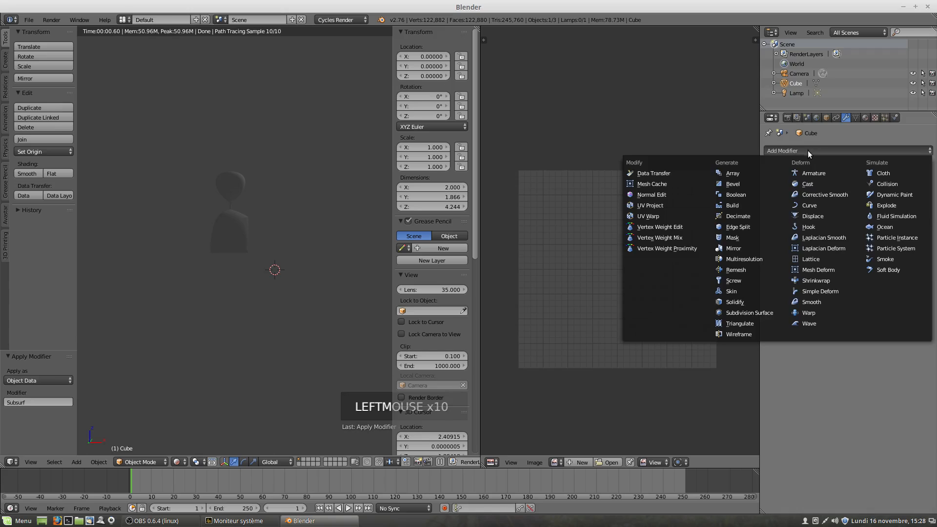
left_click(768, 314)
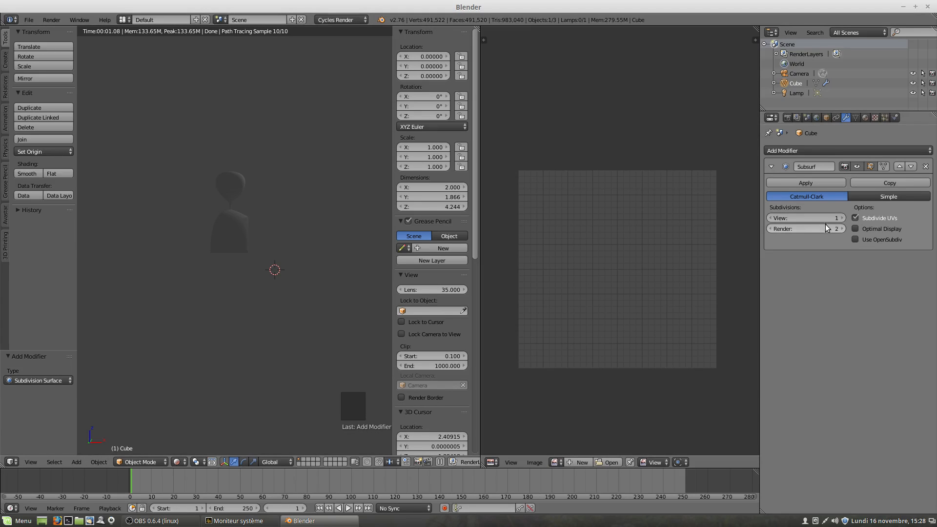
Step: Raise the new Subsurf modifier's View subdivisions to 2 and then 3, checking CPU and memory load in the system monitor at each level
left_click(842, 217)
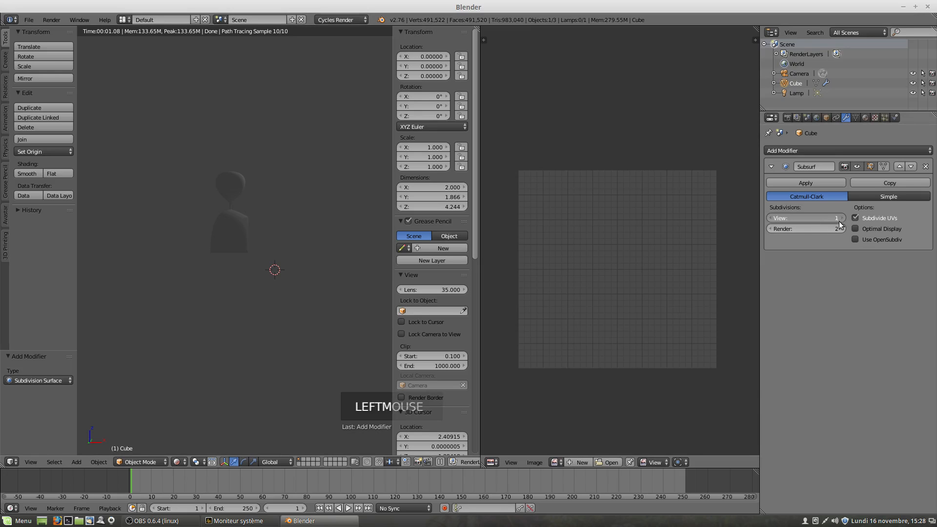
left_click(238, 520)
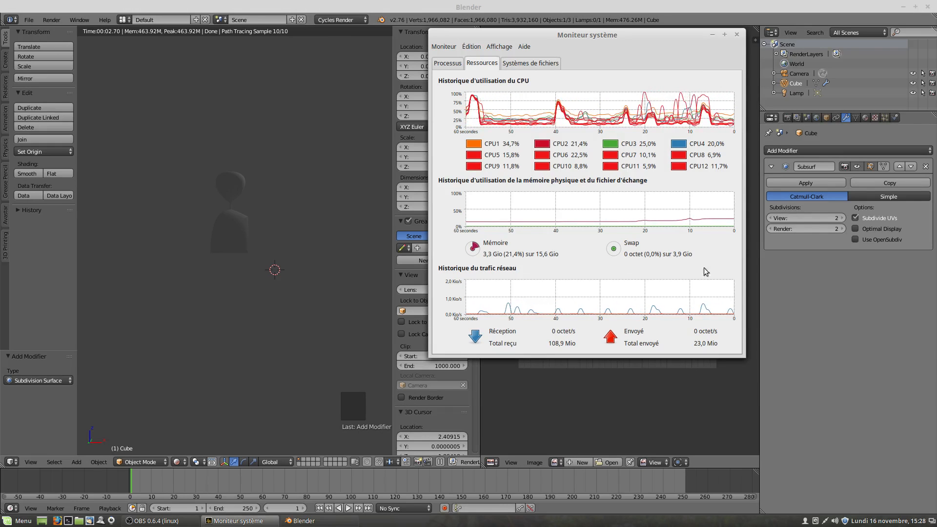
left_click(843, 217)
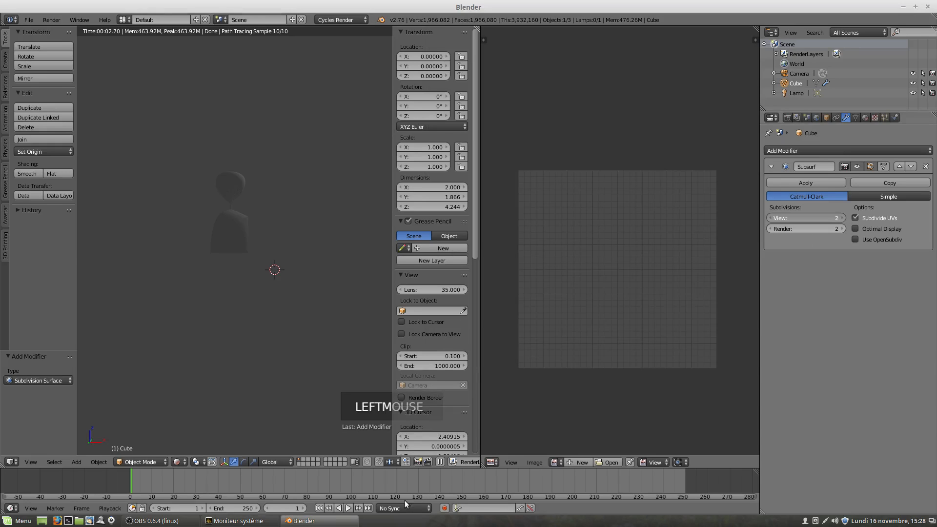
left_click(249, 520)
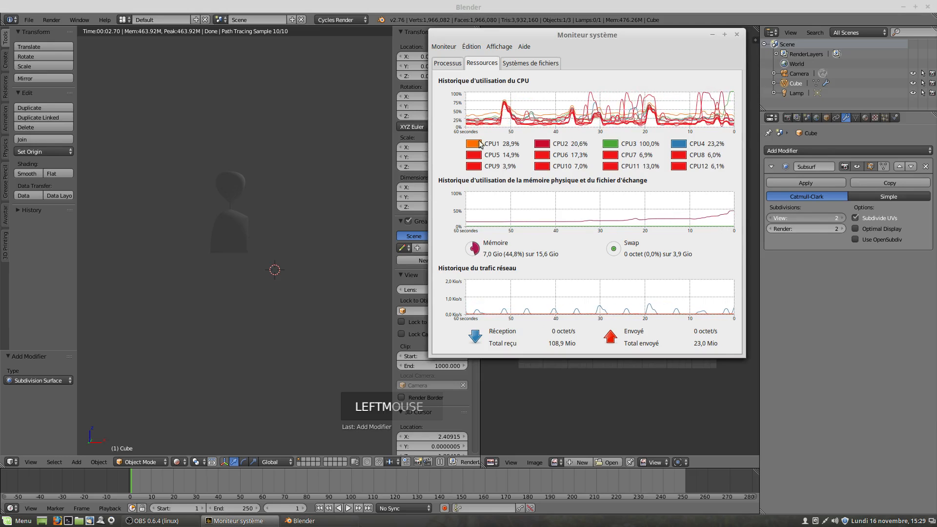
left_click(432, 23)
left_click(493, 246)
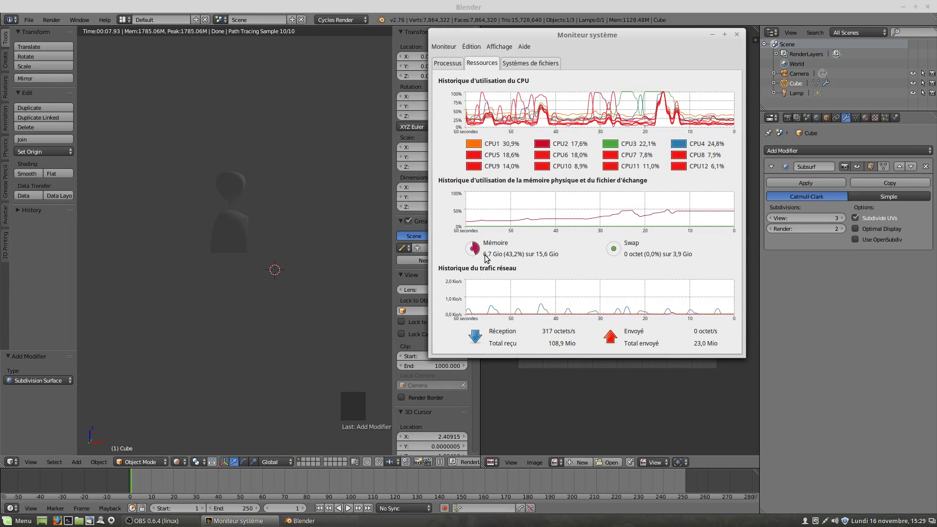
Step: Return to Blender, raise the View subdivisions one more level, and check the memory and swap load in the system monitor
left_click(777, 285)
left_click(841, 218)
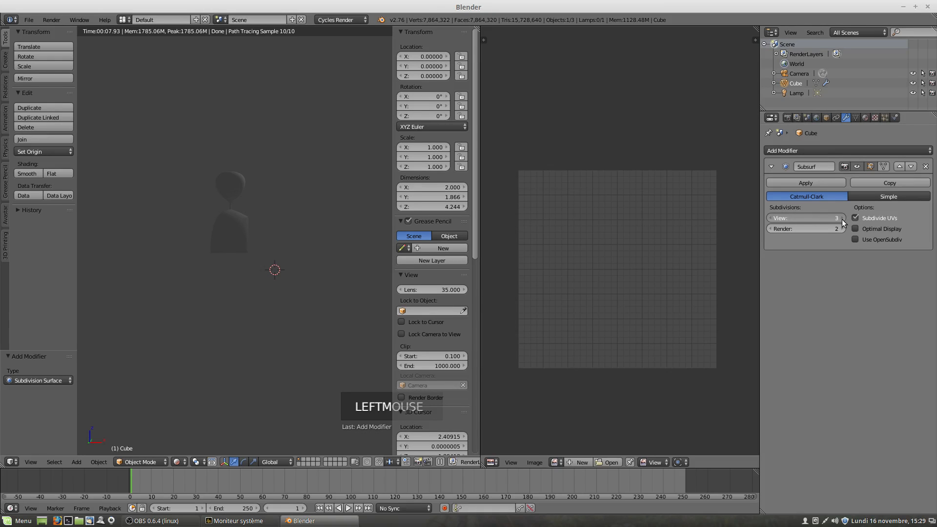
left_click(244, 521)
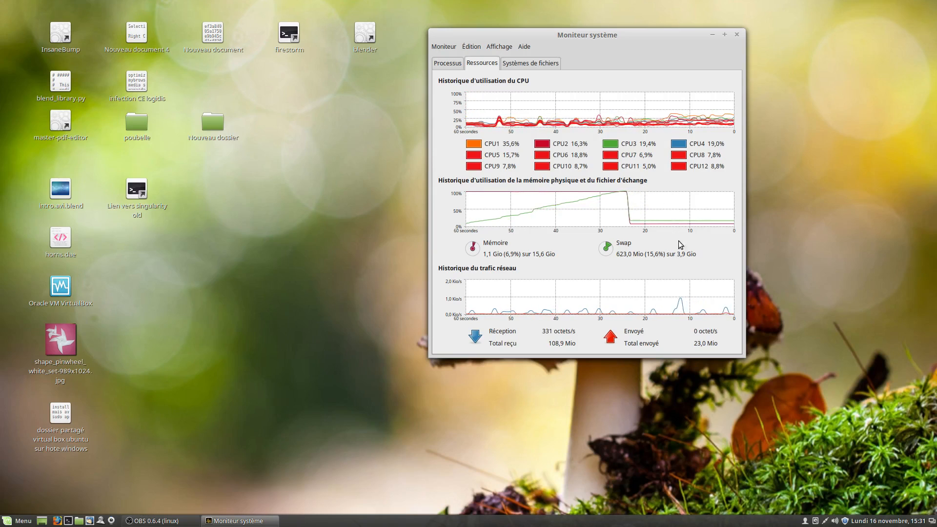
Step: Relaunch Blender from the desktop and reposition its window and the system monitor
left_click(368, 39)
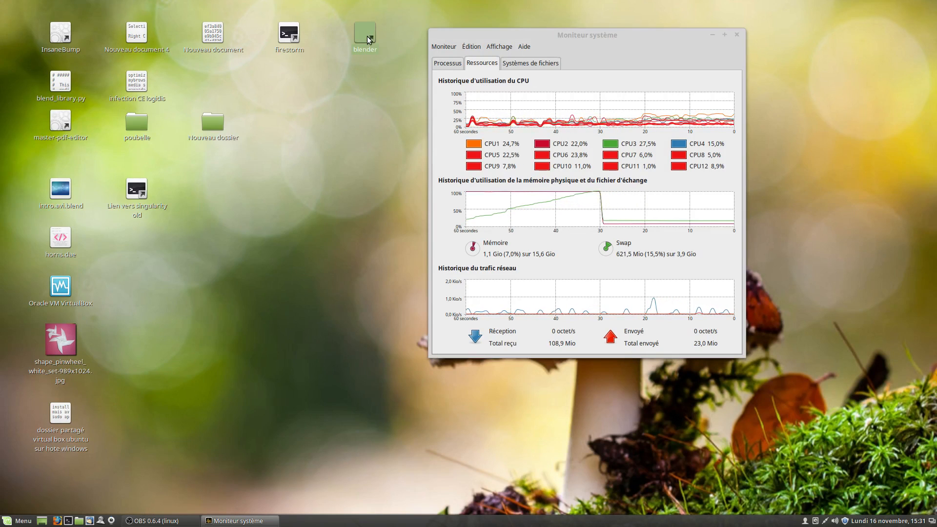
double_click(368, 39)
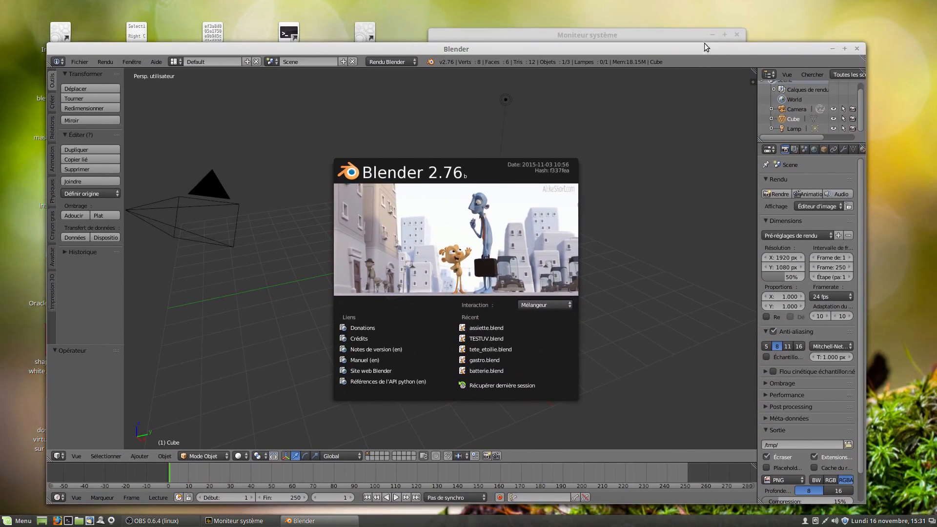
left_click_drag(683, 38, 0, 102)
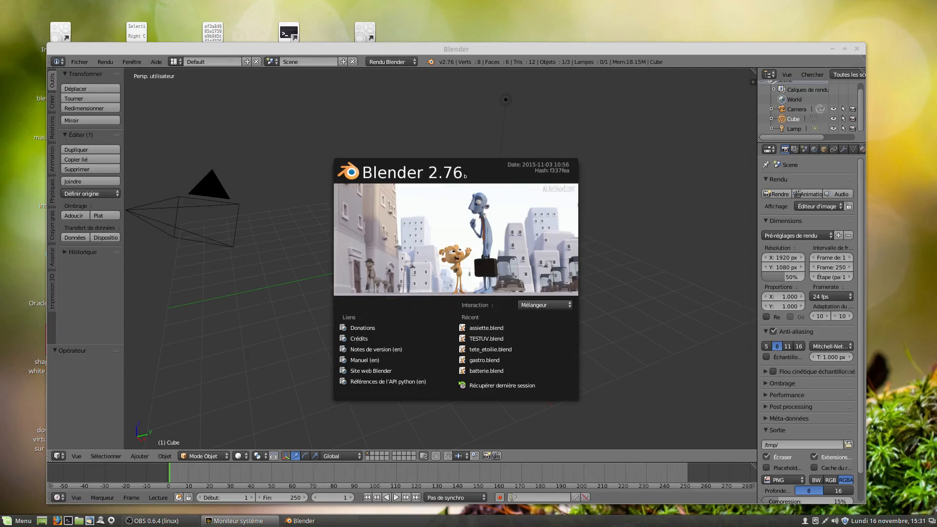
left_click_drag(523, 49, 534, 10)
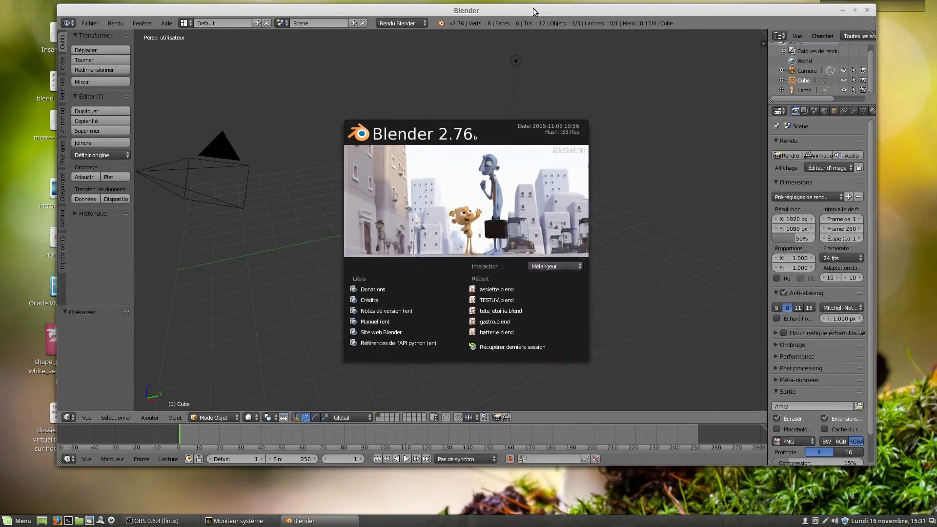
Step: Dismiss the Blender splash screen and widen the Properties editor beside the 3D viewport
left_click(513, 236)
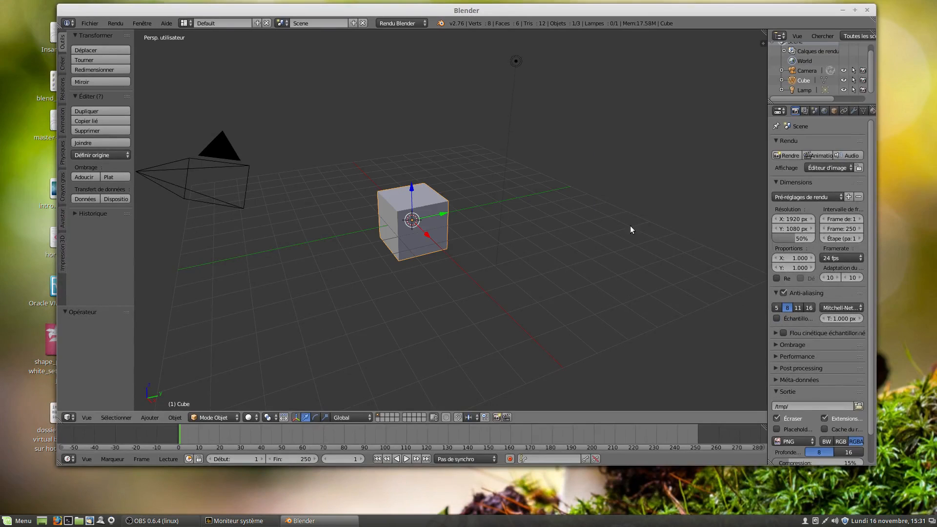
left_click(769, 139)
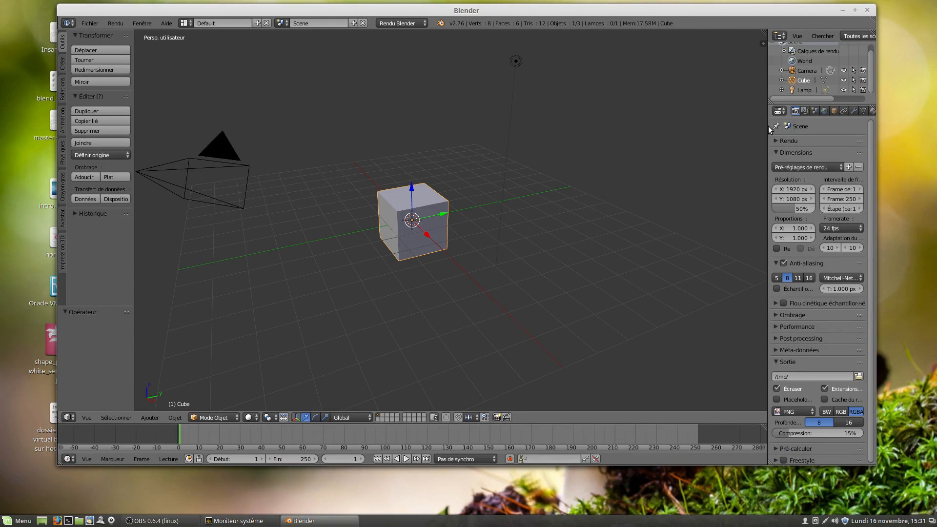
left_click_drag(768, 126, 713, 127)
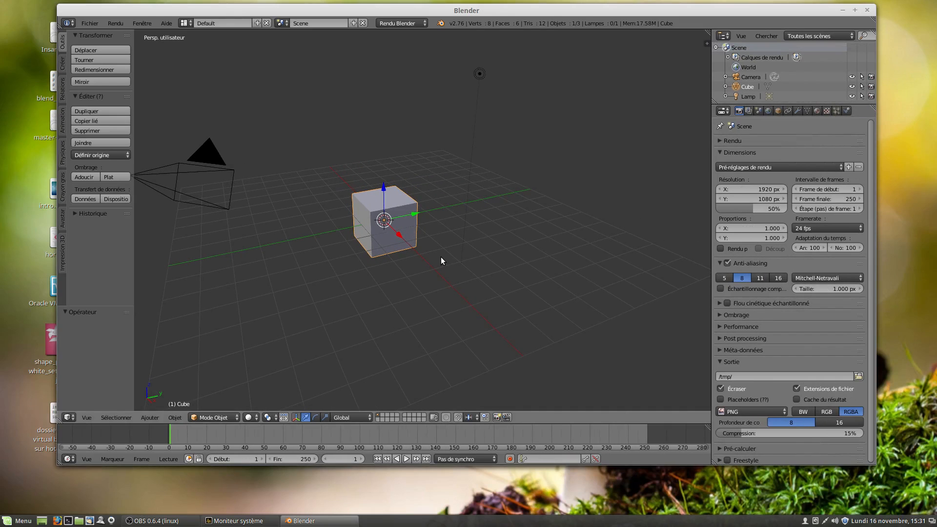